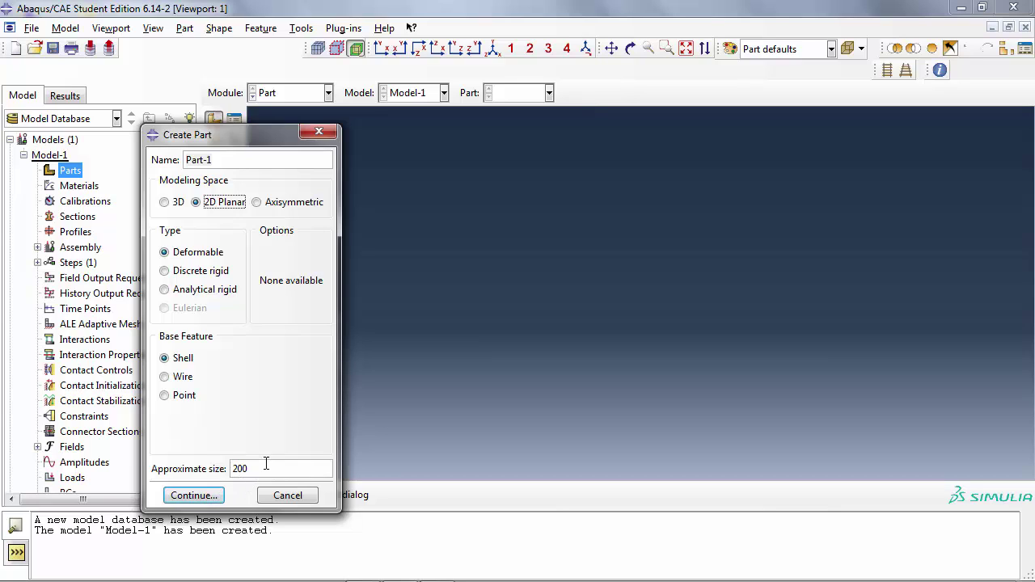
- Set the approximate size of the 2D planar deformable shell part to 10 and open its sketch
left_click_drag(330, 472, 227, 472)
type("10")
key("Return")
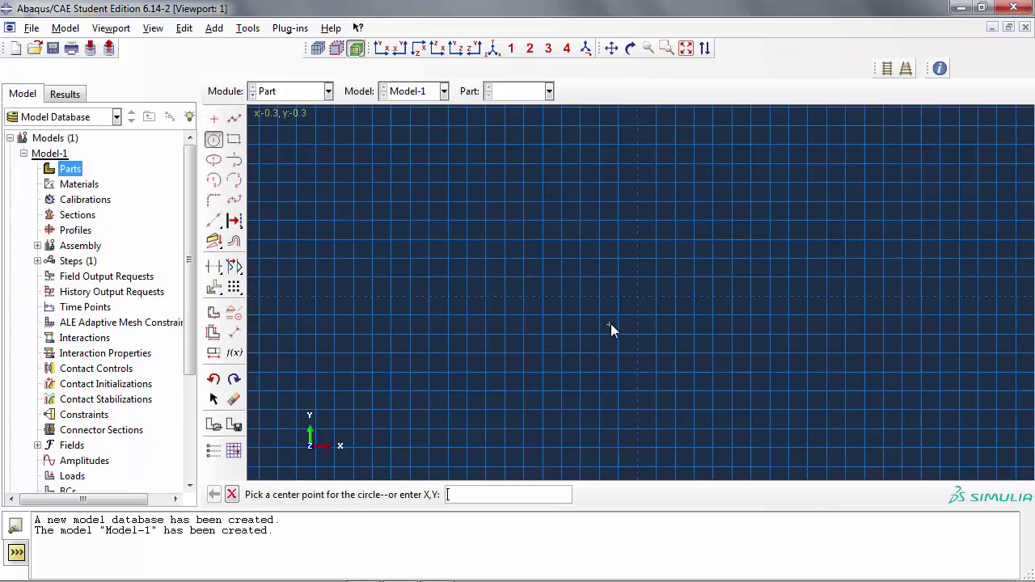
- Sketch a circle centred on the origin with a radius of about 1.32
left_click(641, 292)
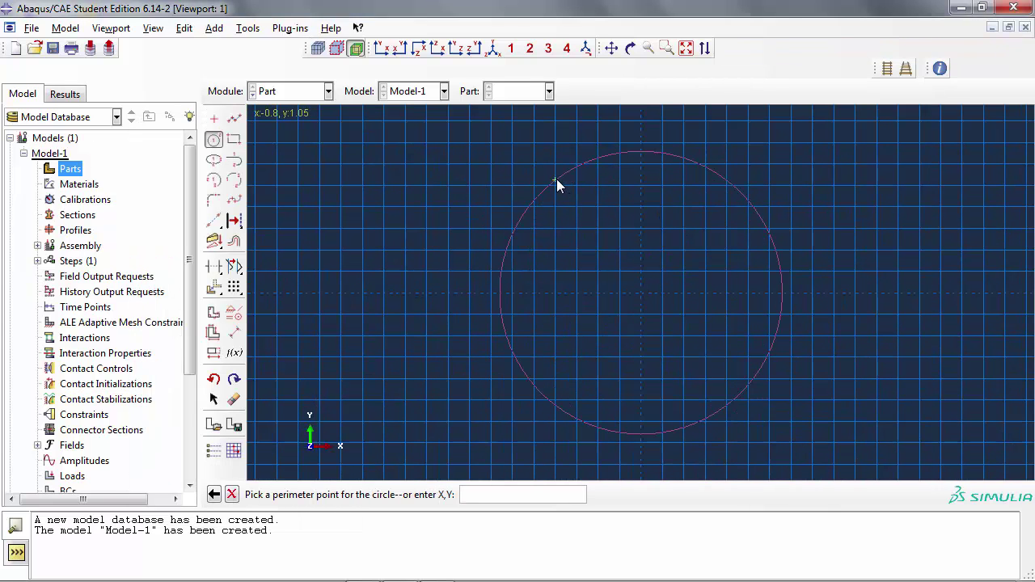
left_click(555, 180)
middle_click(432, 237)
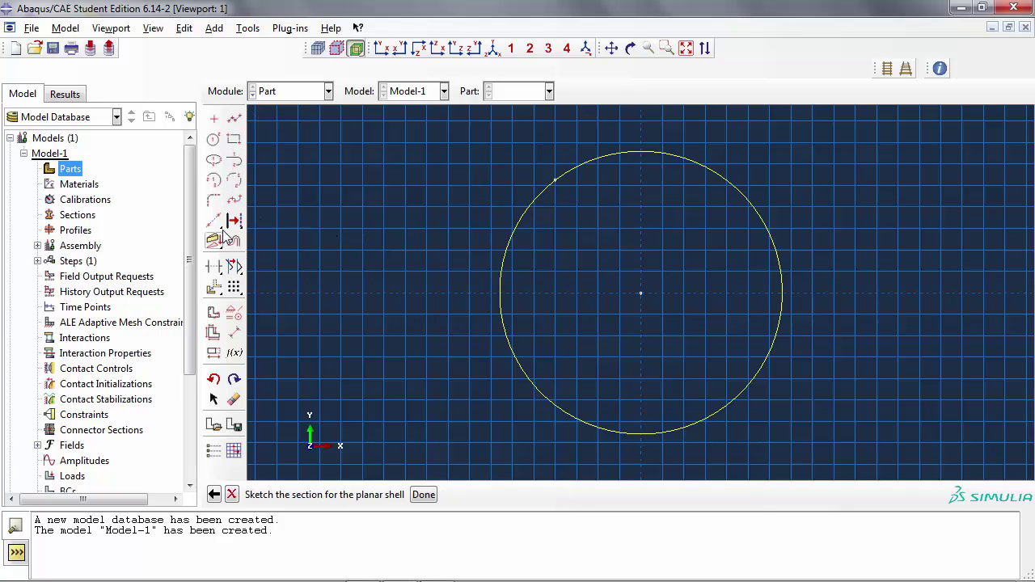
- Dimension the circle's radius and set it to 1.75
left_click(233, 332)
left_click(499, 292)
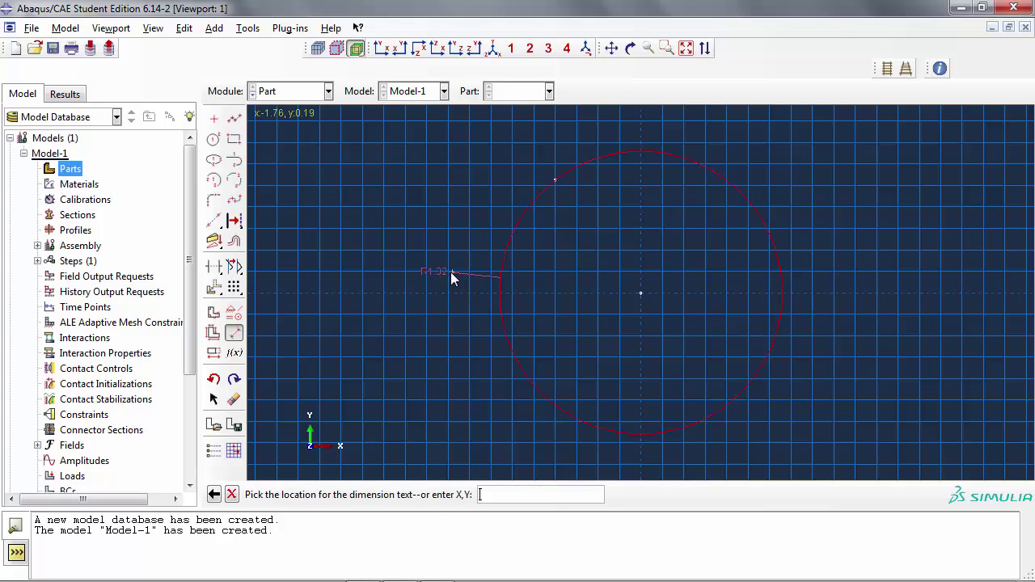
left_click(449, 272)
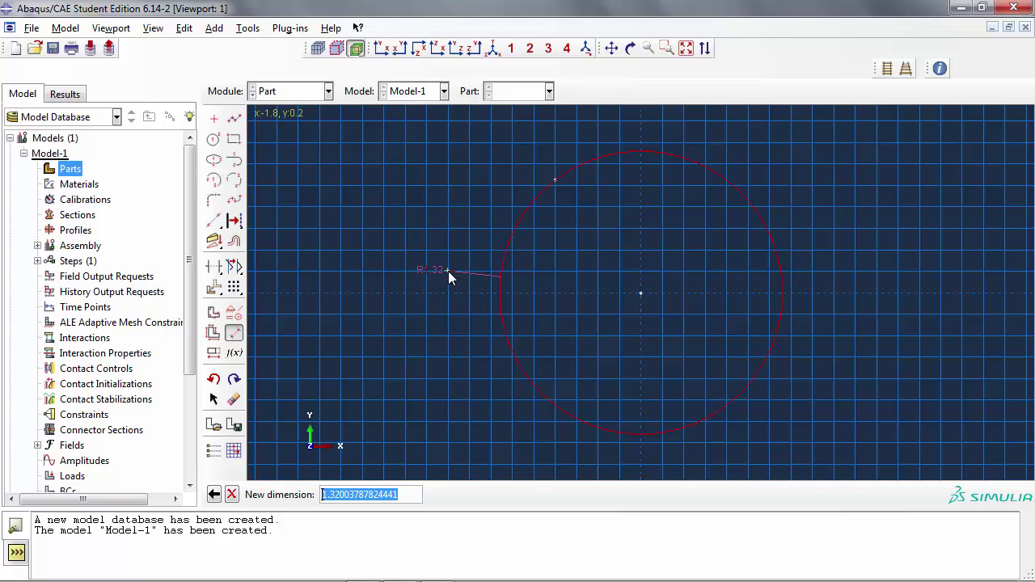
type("1.75")
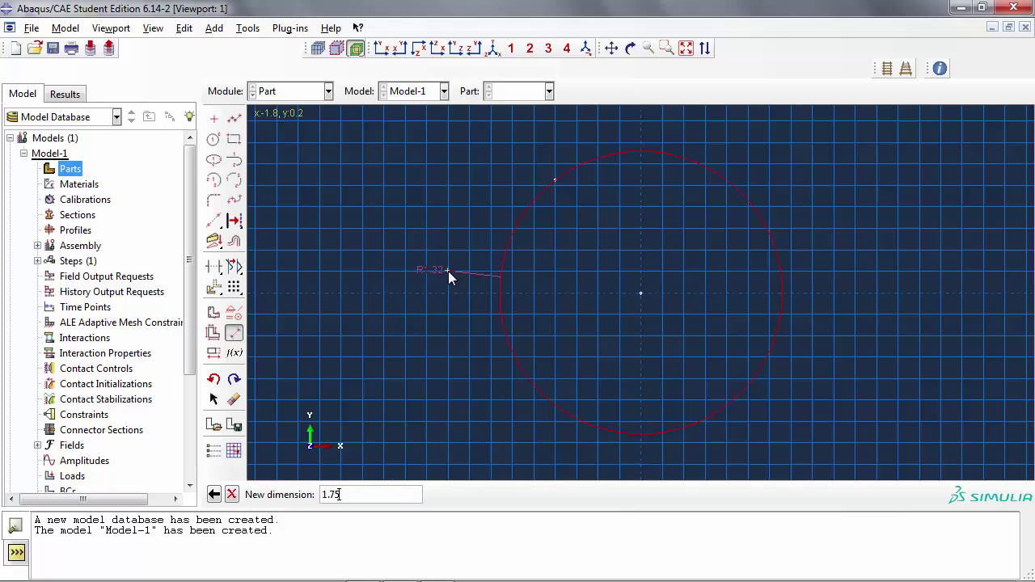
key("Return")
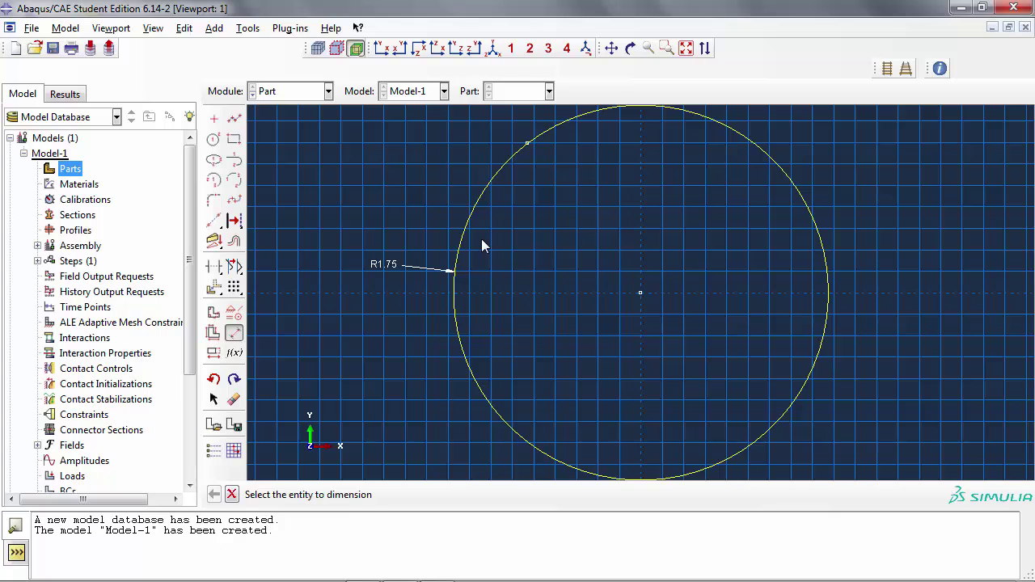
- Sketch a smaller concentric circle inside the first one, with a radius of about 0.89
scroll(482, 256, "up", 1)
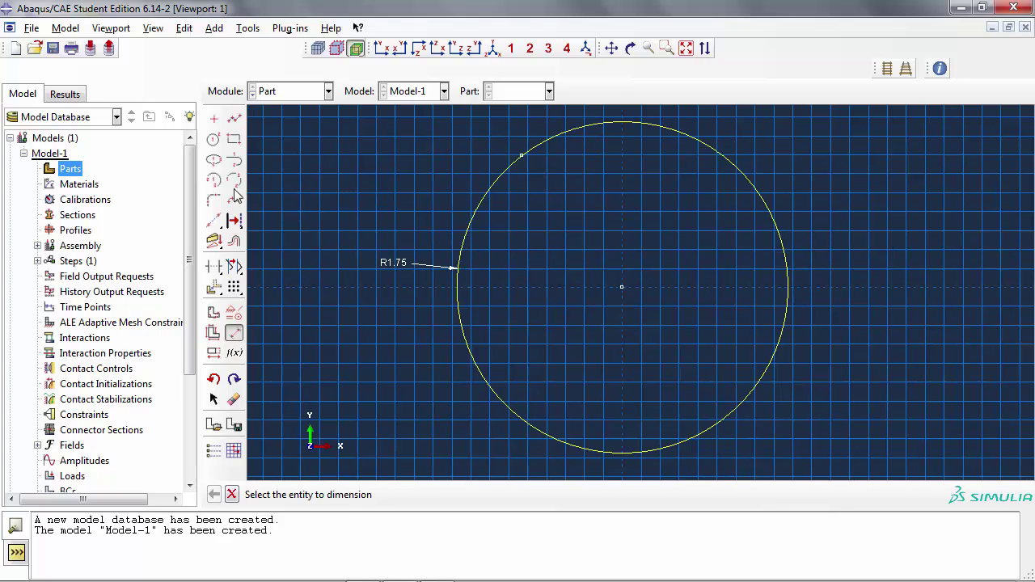
left_click(213, 139)
left_click(622, 288)
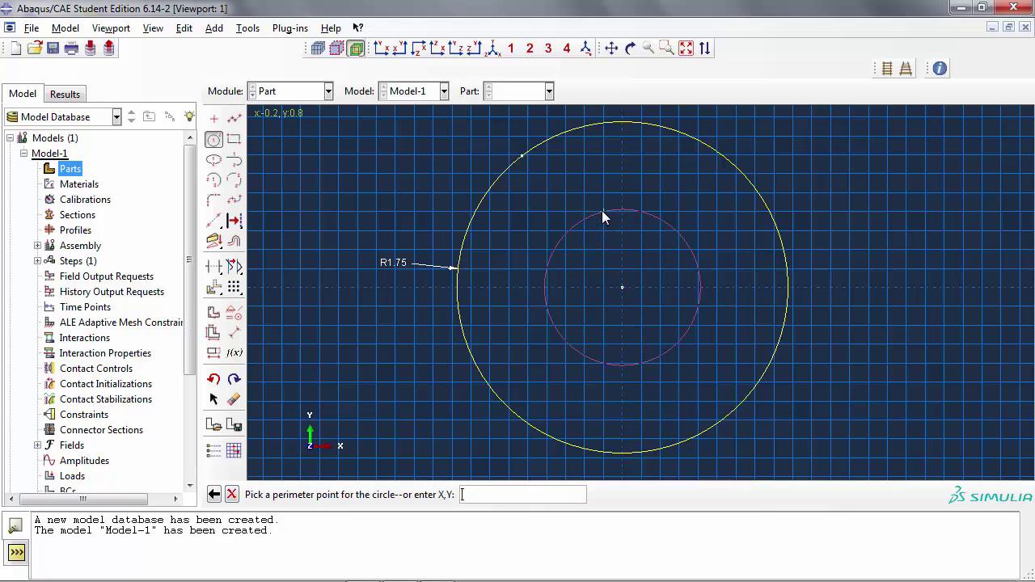
left_click(598, 207)
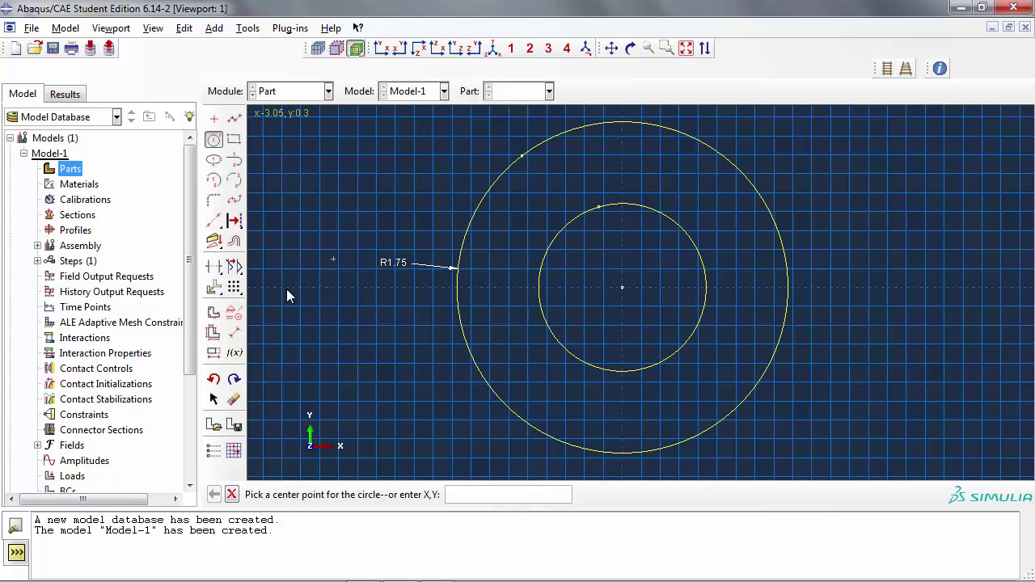
- Dimension the inner circle's radius and set it to 1.0
left_click(235, 336)
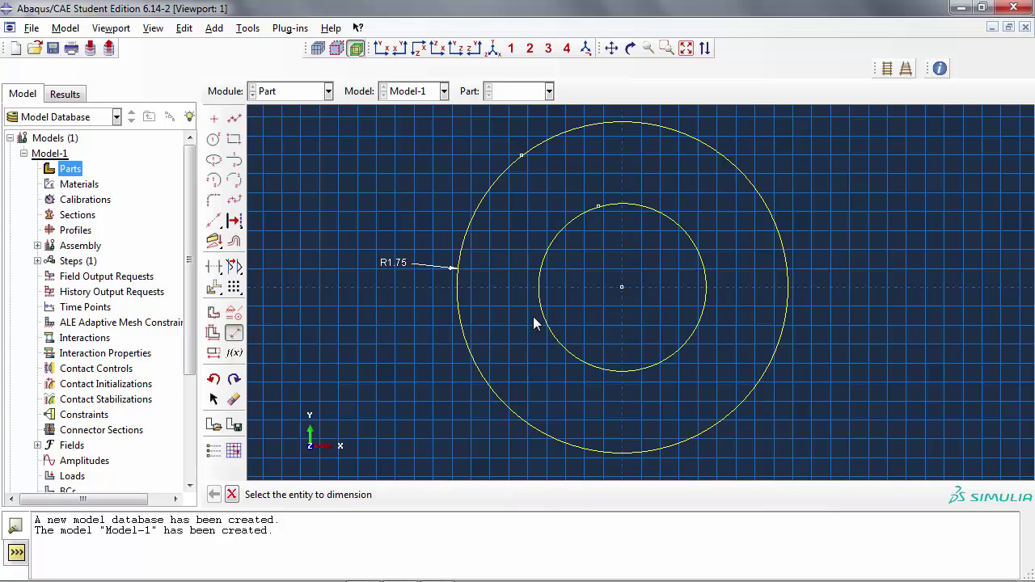
left_click(540, 314)
left_click(503, 327)
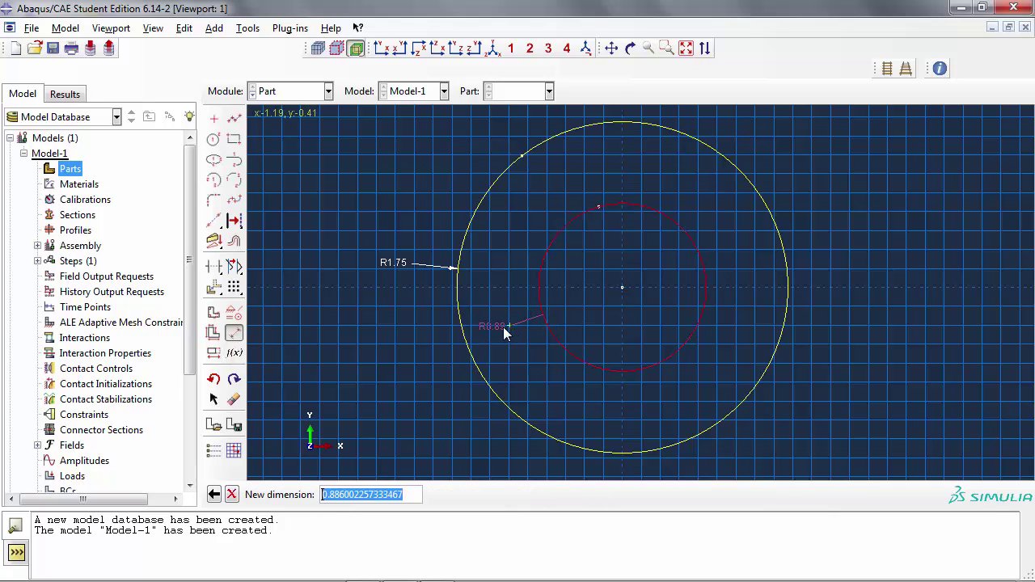
type("1.0")
key("Return")
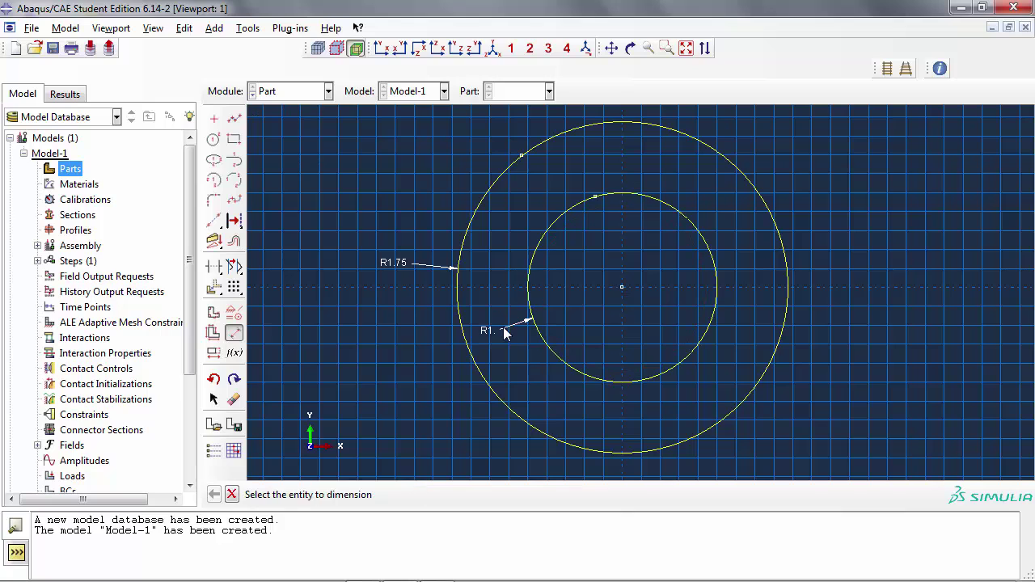
- Draw a horizontal line to the right and a vertical line upward from the common centre to the outer circle
left_click(234, 120)
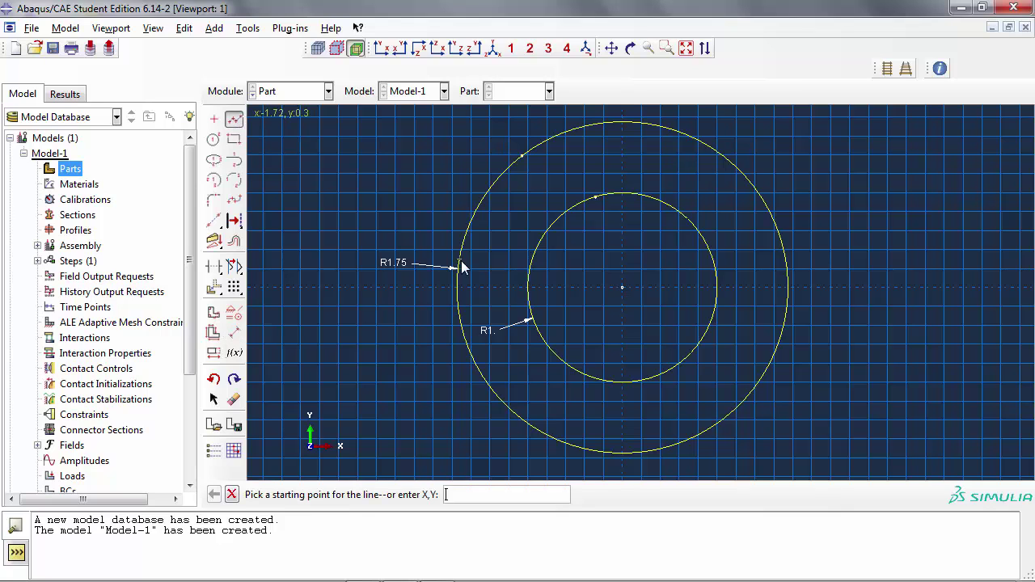
left_click(621, 288)
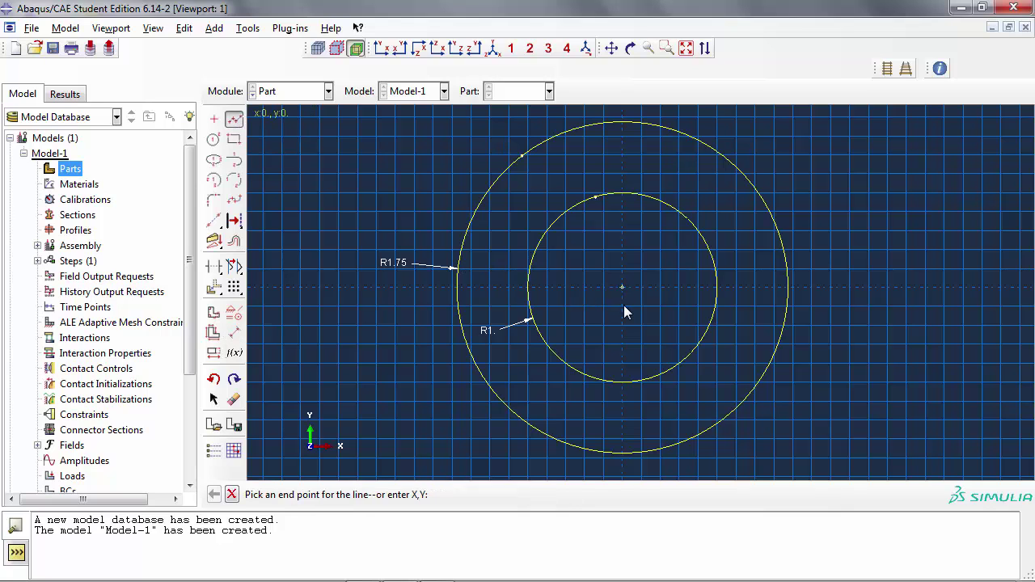
left_click(790, 288)
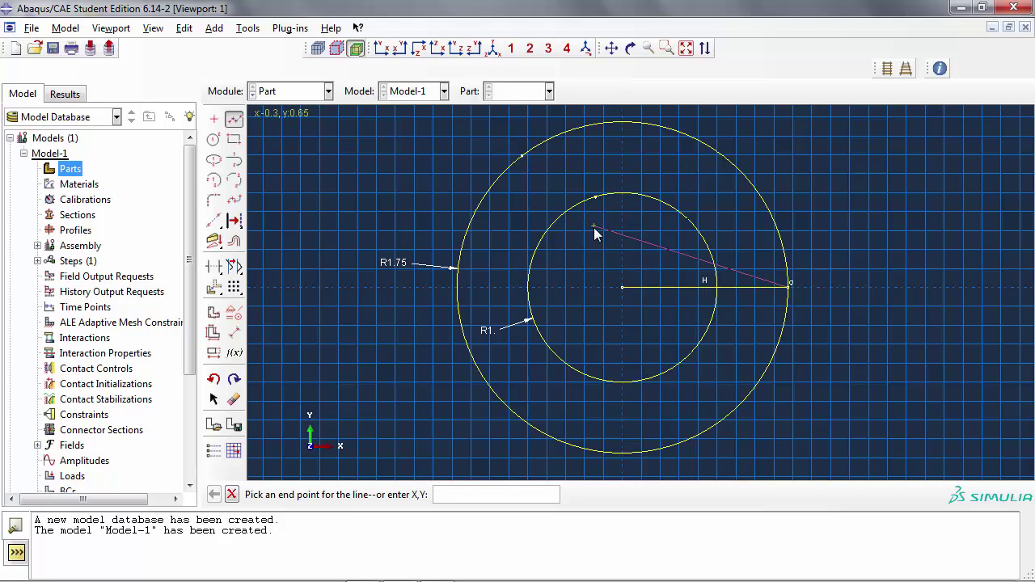
middle_click(592, 228)
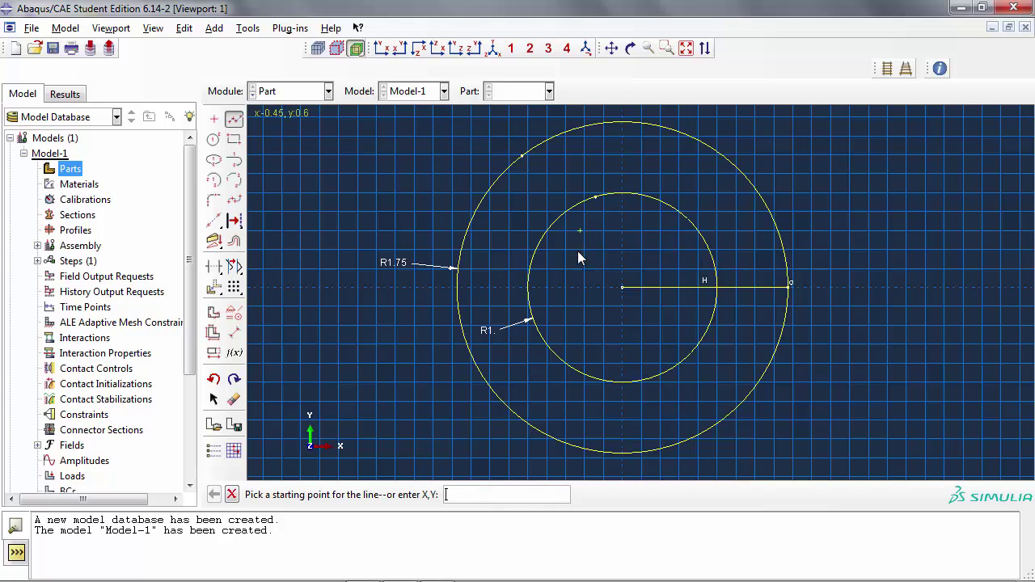
left_click(623, 288)
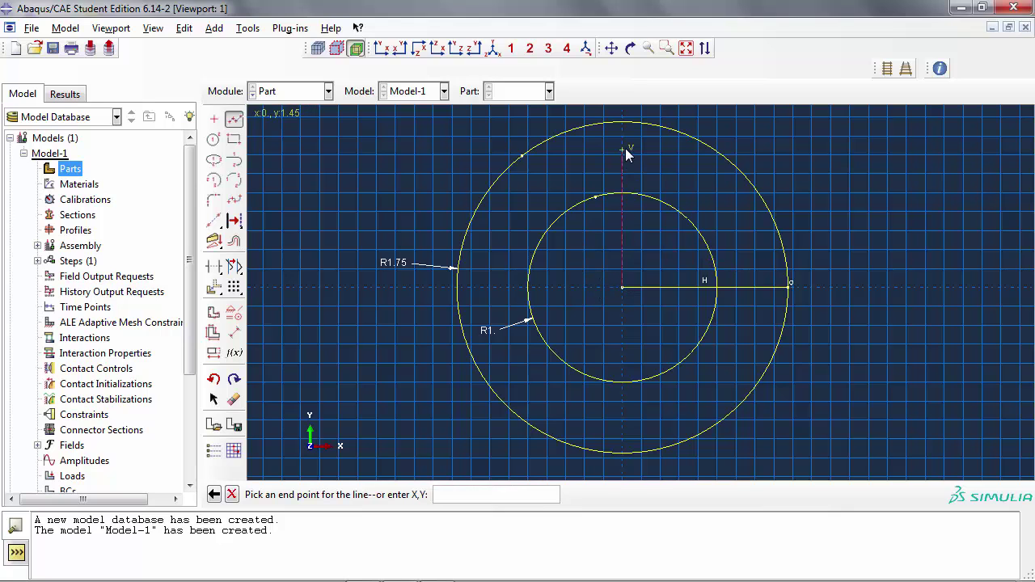
left_click(622, 123)
middle_click(586, 153)
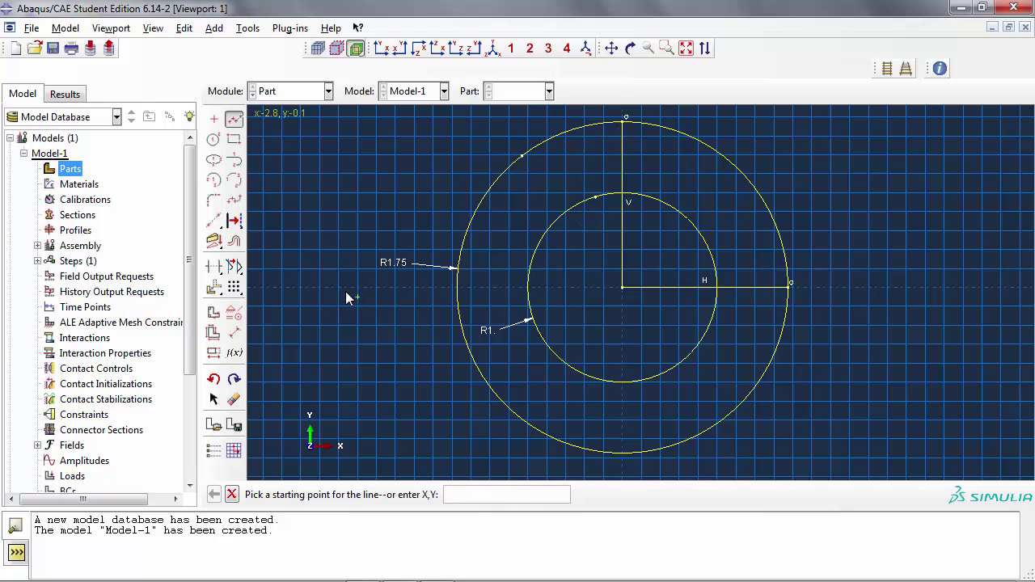
- Trim the circles and lines to the upper-right quarter ring and finish the sketch to create the planar shell
left_click(215, 273)
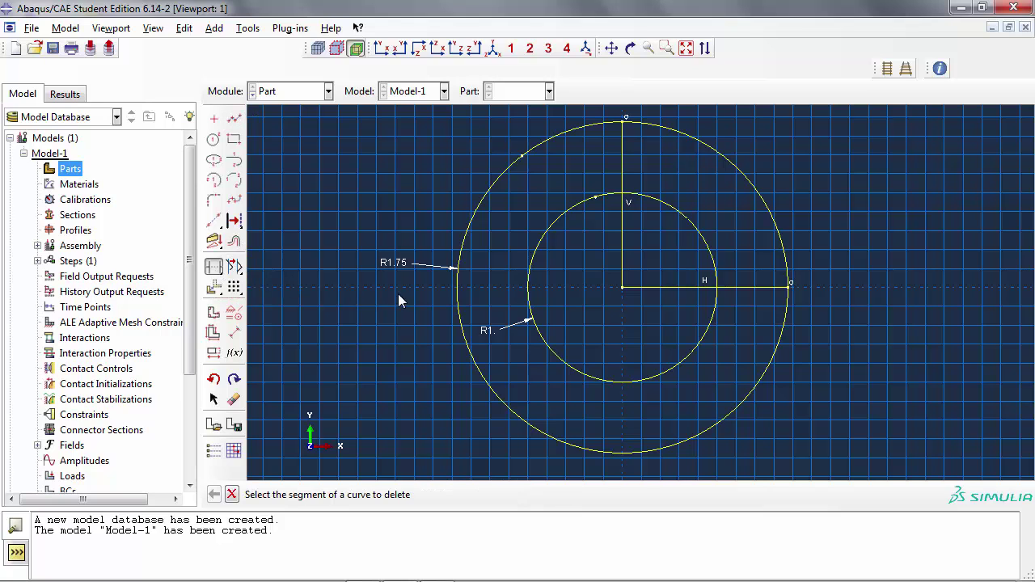
left_click(457, 301)
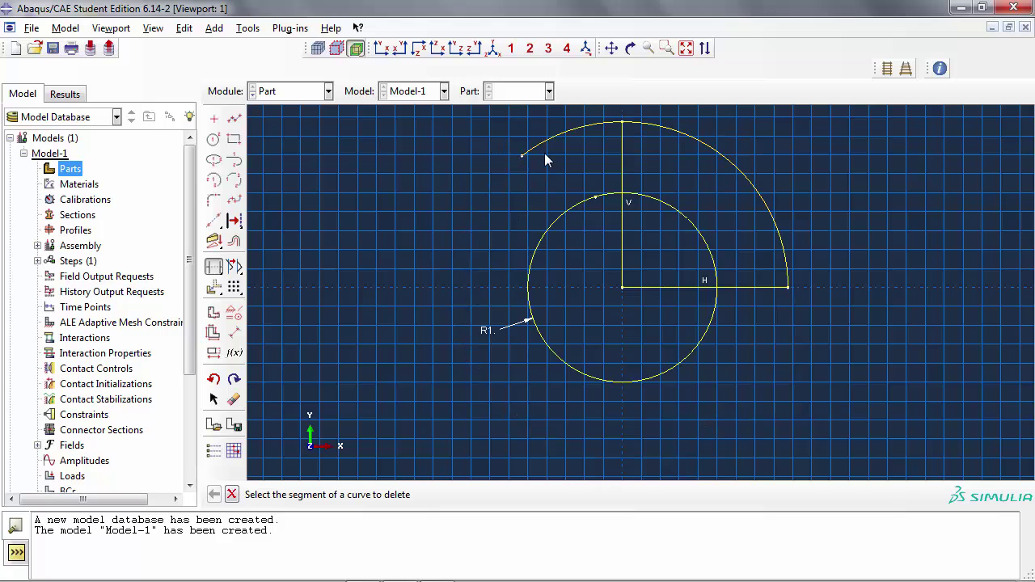
left_click(548, 139)
left_click(551, 223)
left_click(621, 236)
left_click(664, 286)
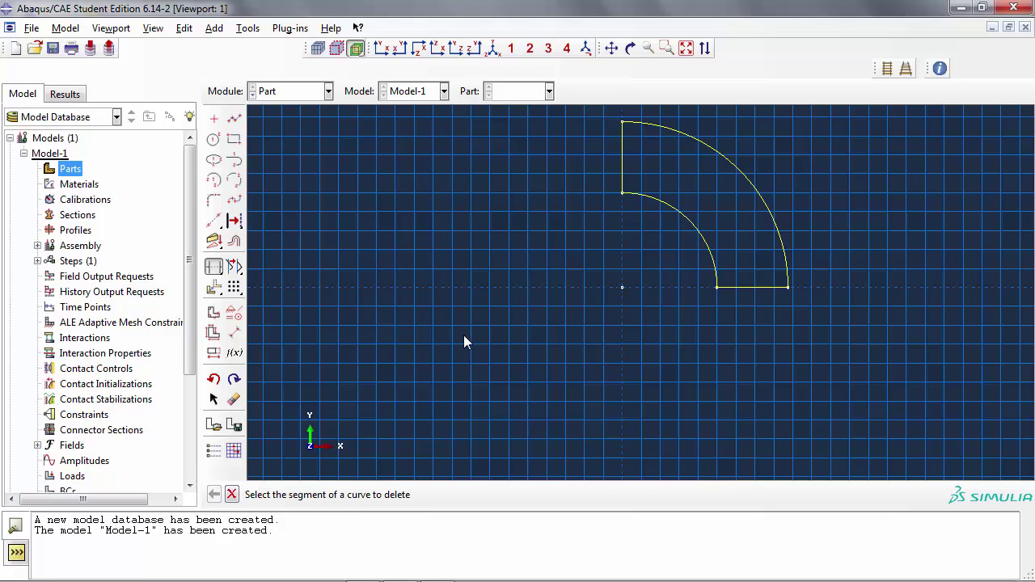
key("Escape")
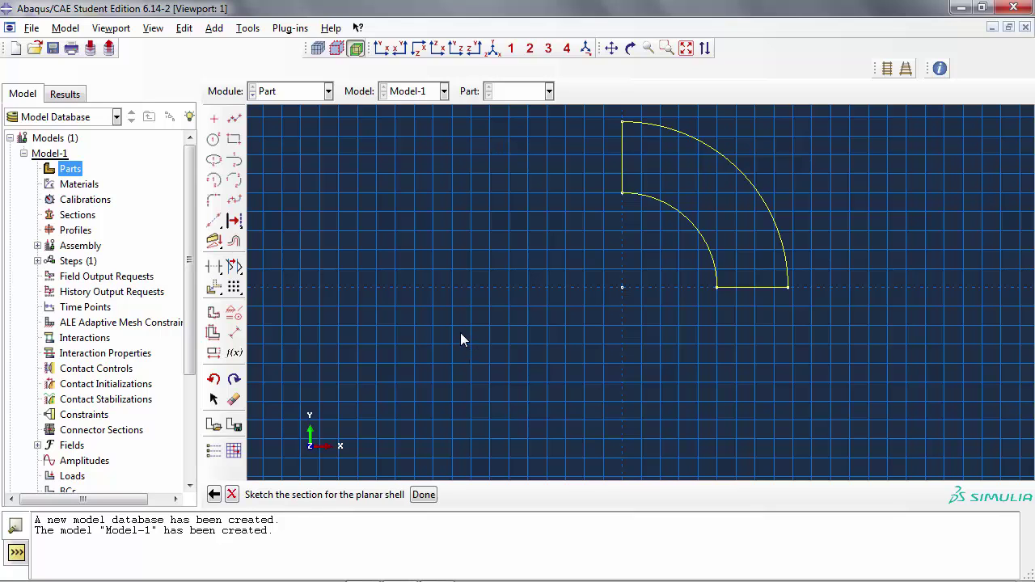
middle_click(461, 339)
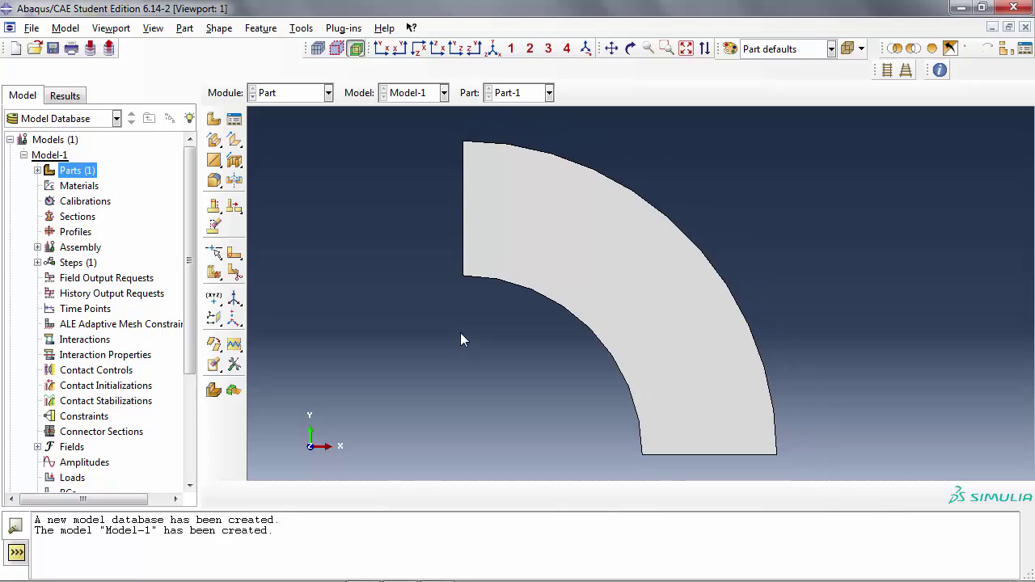
- Create a material named steel with isotropic elasticity, Young's modulus 29911000 and Poisson's ratio 0.3
double_click(79, 186)
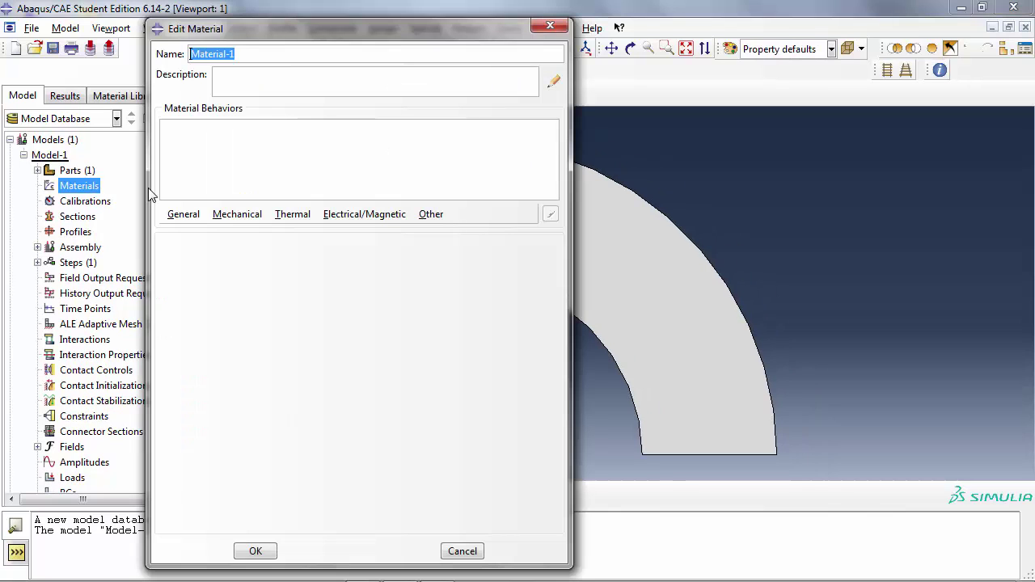
type("steel")
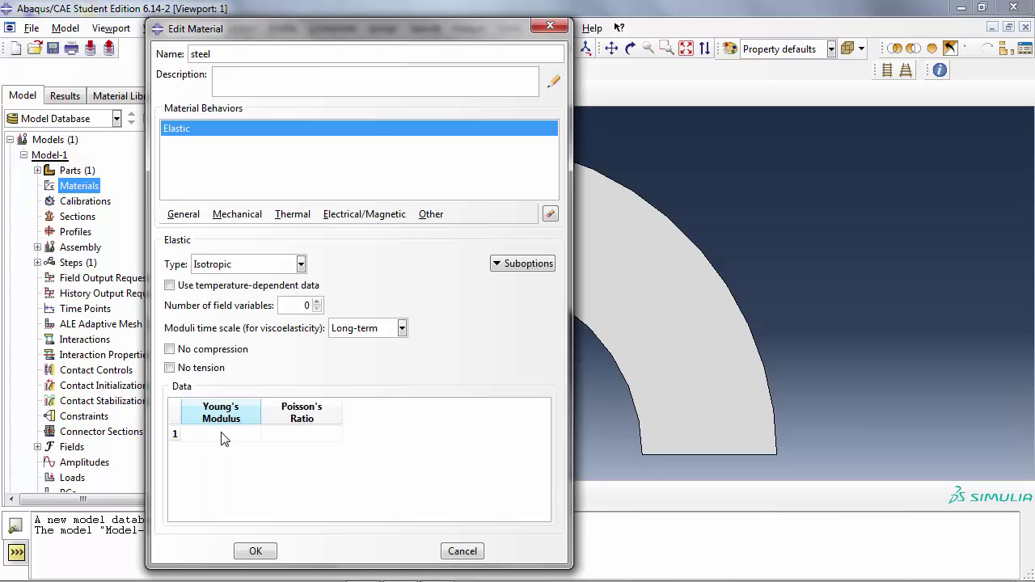
left_click(222, 435)
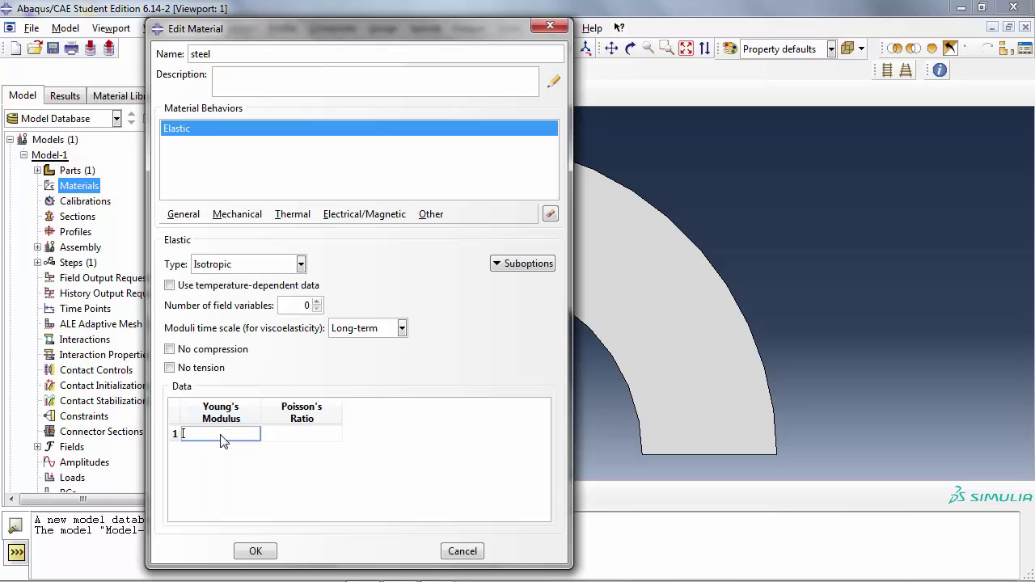
type("29911000")
key("Tab")
type("0.3")
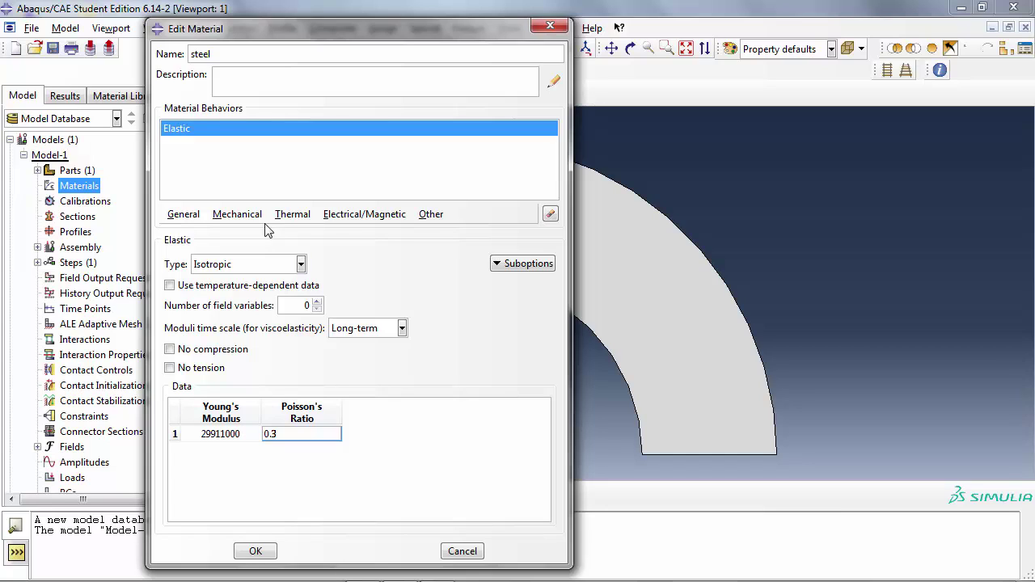
- Add isotropic plastic behaviour to steel, with a first data row of yield stress 59822 at plastic strain 0.0
left_click(241, 216)
mouse_move(261, 251)
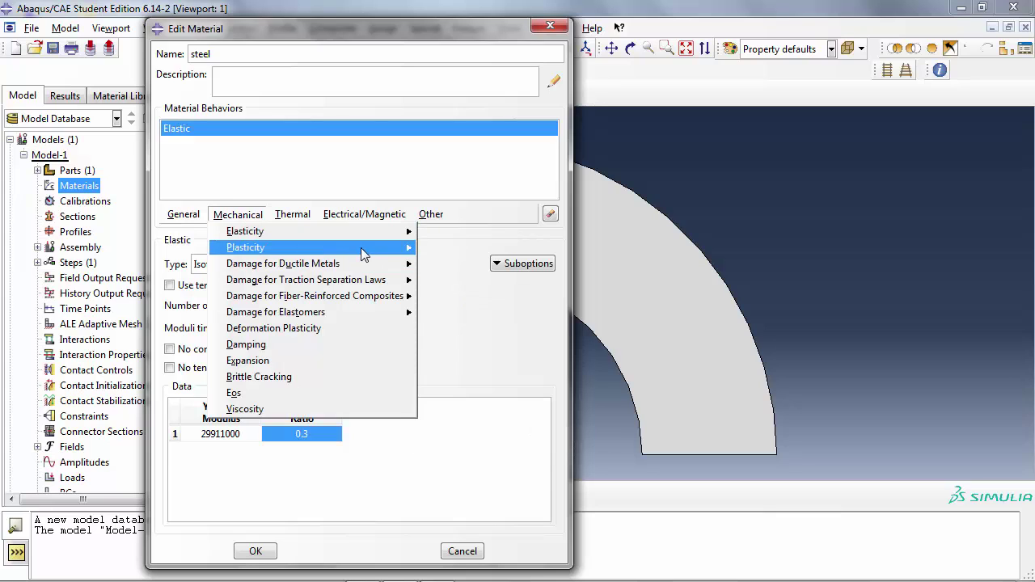
mouse_move(387, 247)
left_click(451, 249)
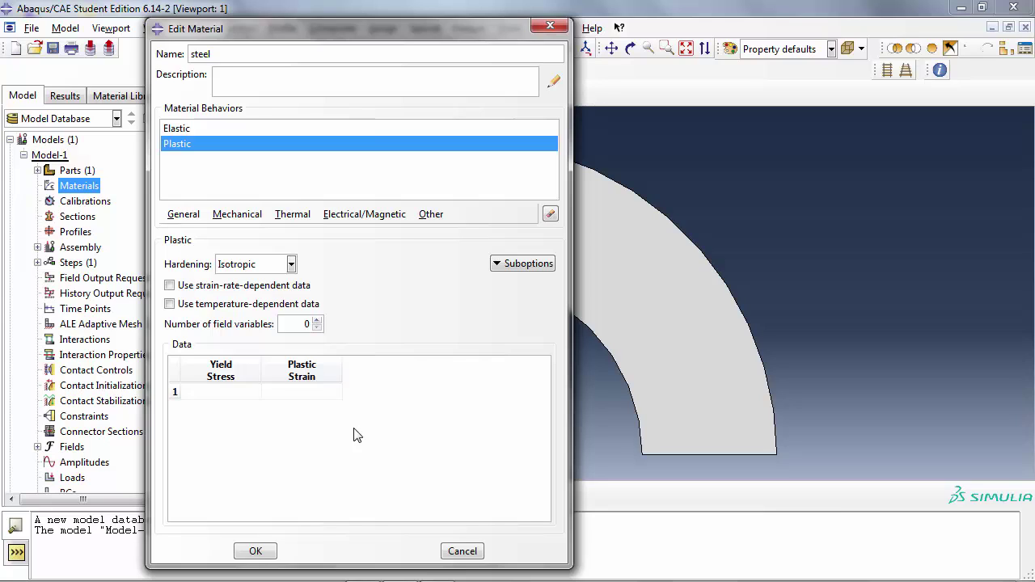
left_click(217, 393)
type("59822")
key("Tab")
type("0.0")
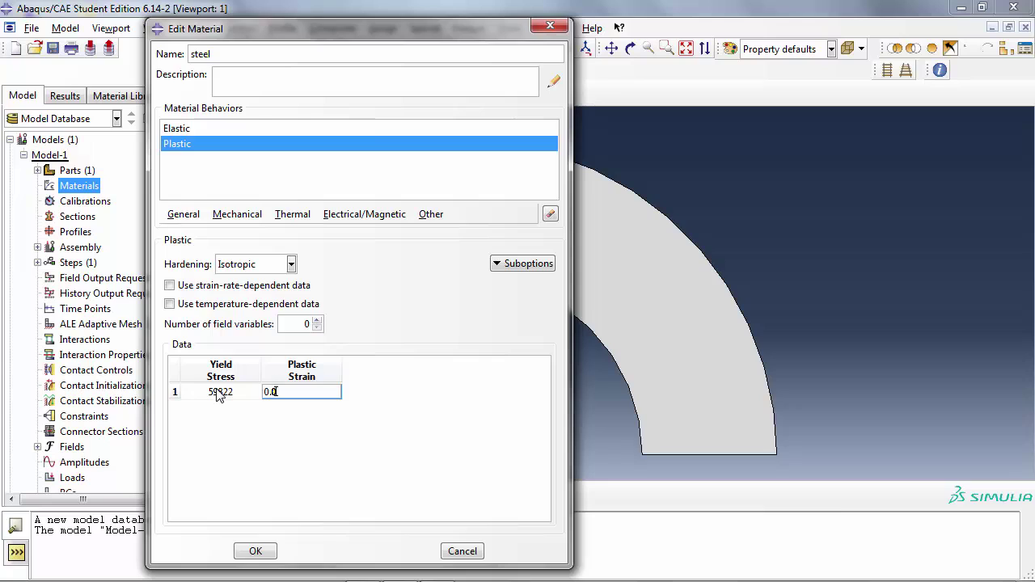
key("Tab")
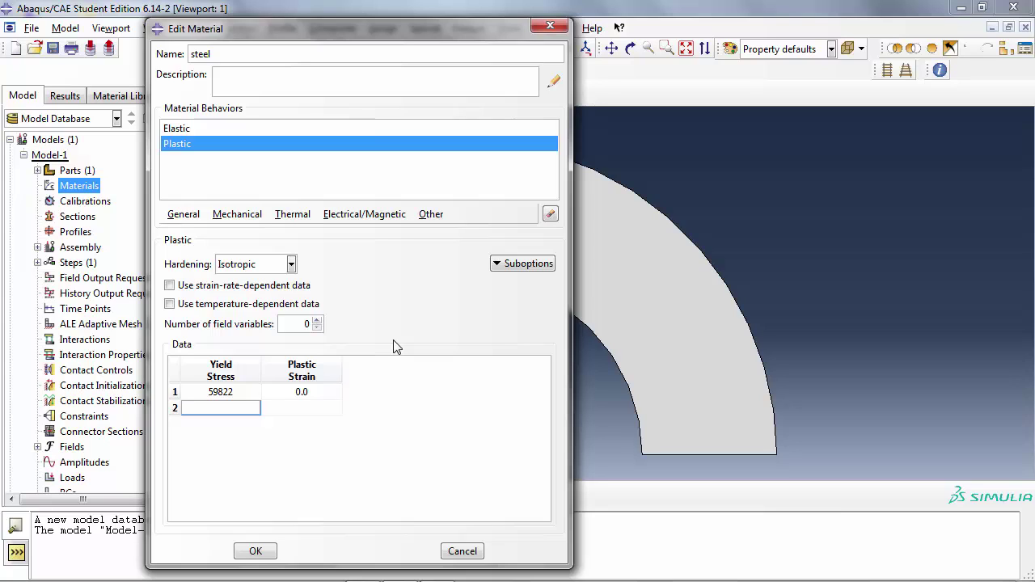
- Add plastic data rows for steel with yield stress 64450 at plastic strain 0.000841 and 68500 at 0.00269
type("64450")
key("Tab")
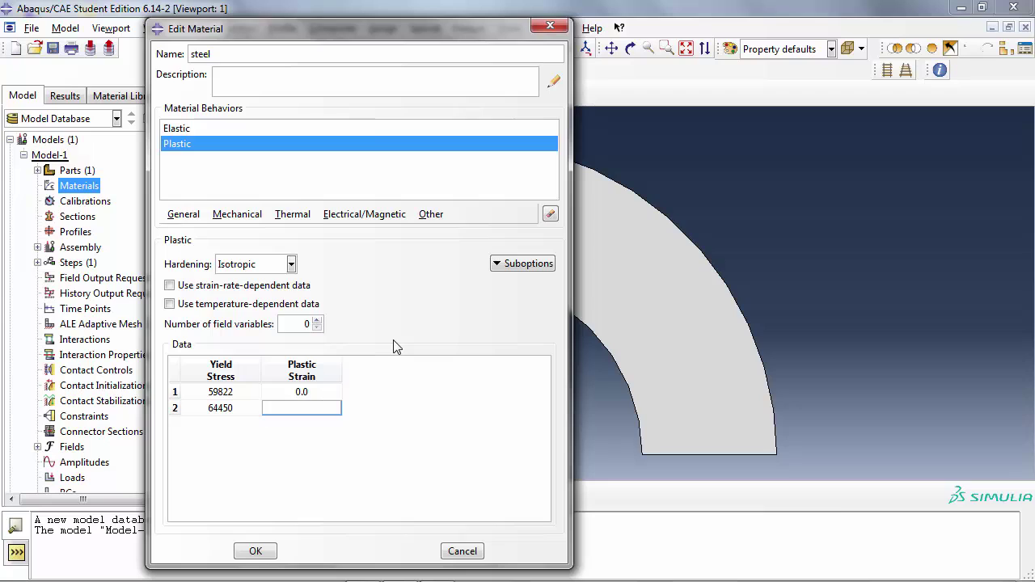
type("0.000841")
key("Tab")
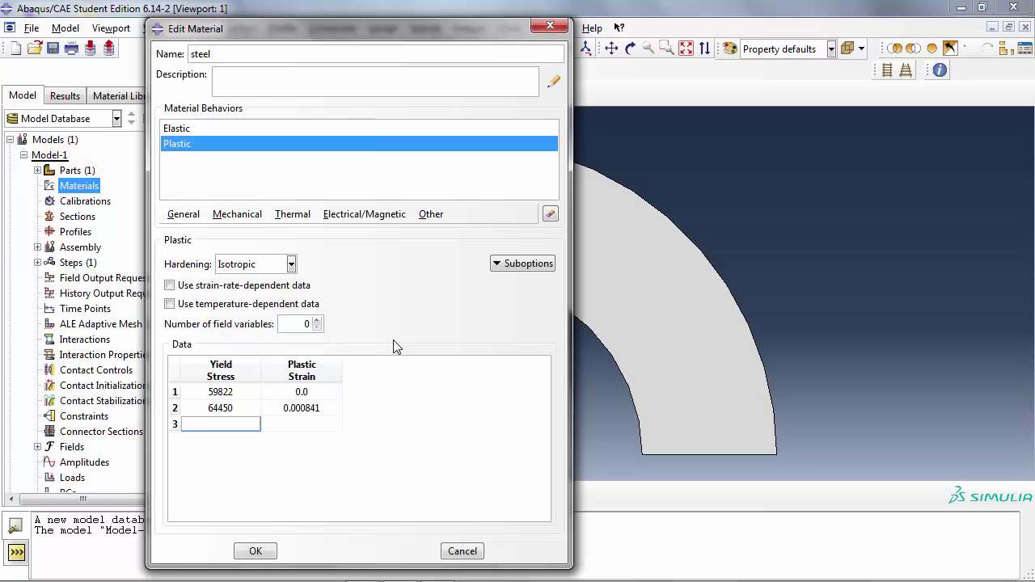
type("68500")
key("Tab")
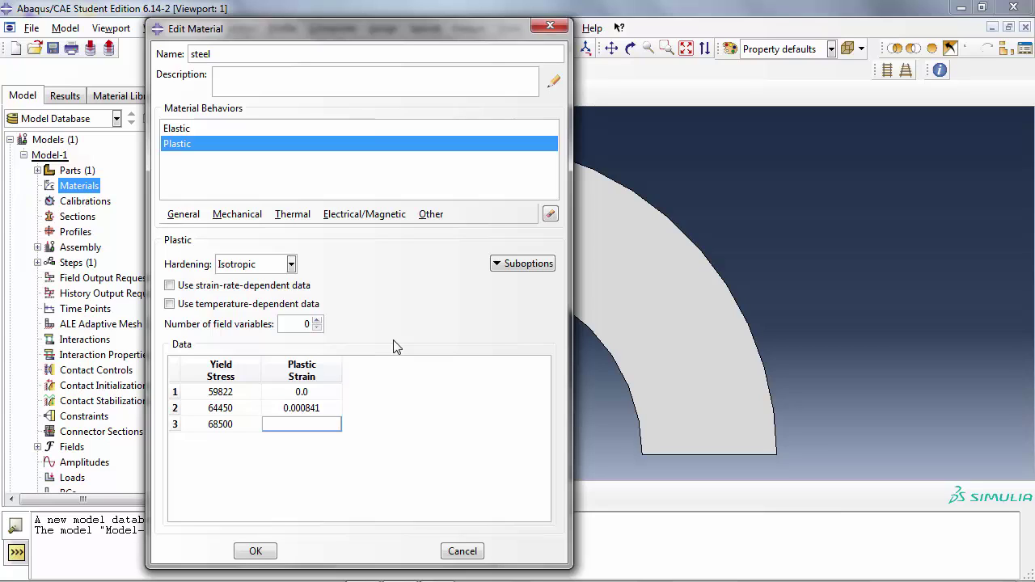
type("0.00269")
key("Tab")
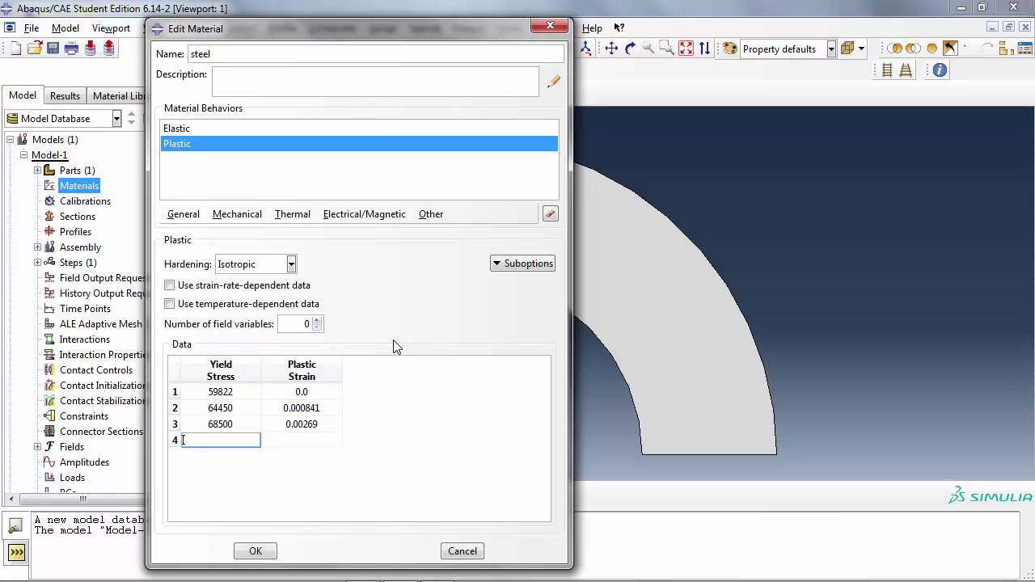
- Add plastic data rows with yield stress 72000 at strain 0.00753 and 75000 at 0.0173, and save the steel material
type("72000")
key("Tab")
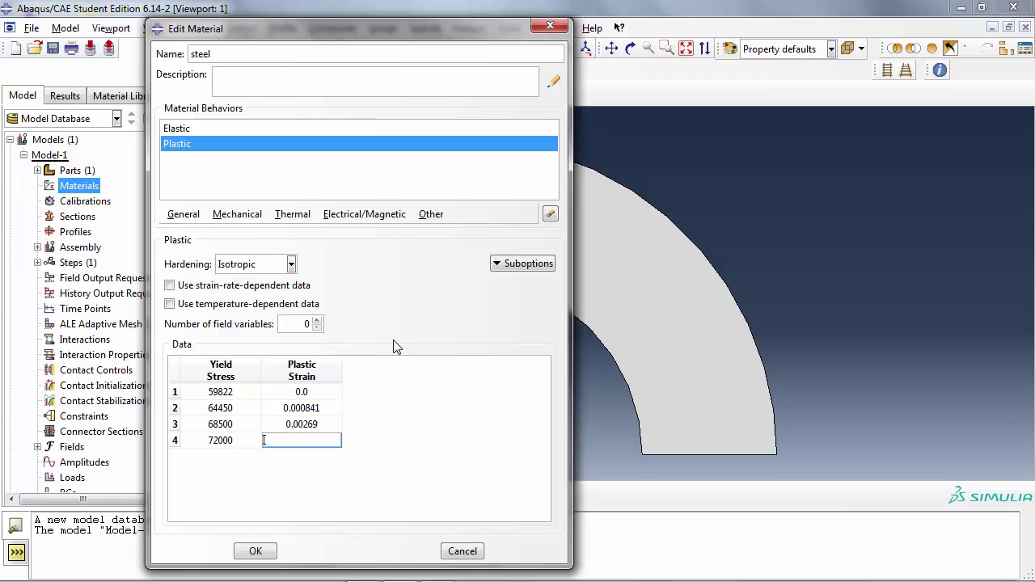
type("0.00753")
key("Tab")
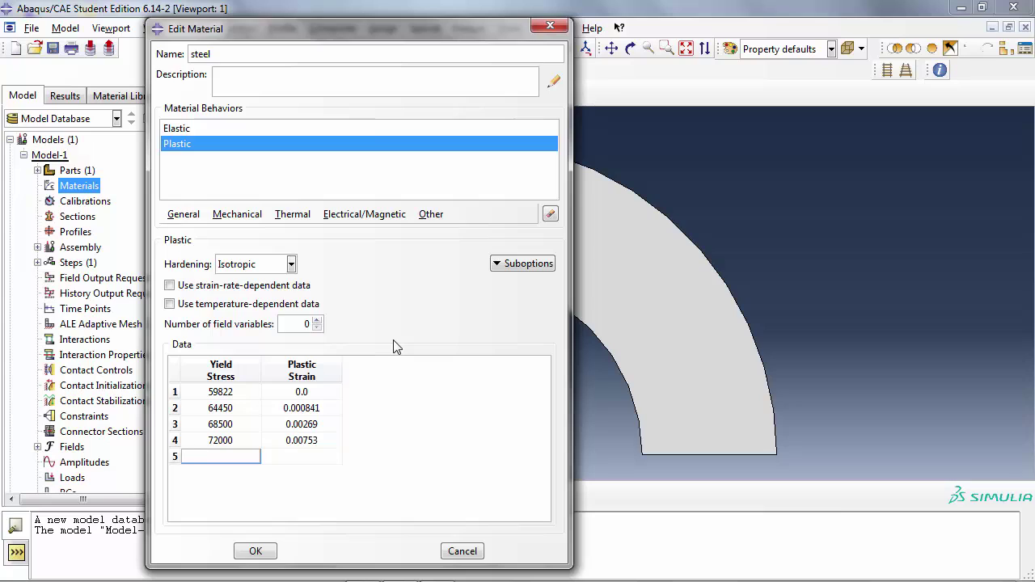
type("75")
type("000")
key("Tab")
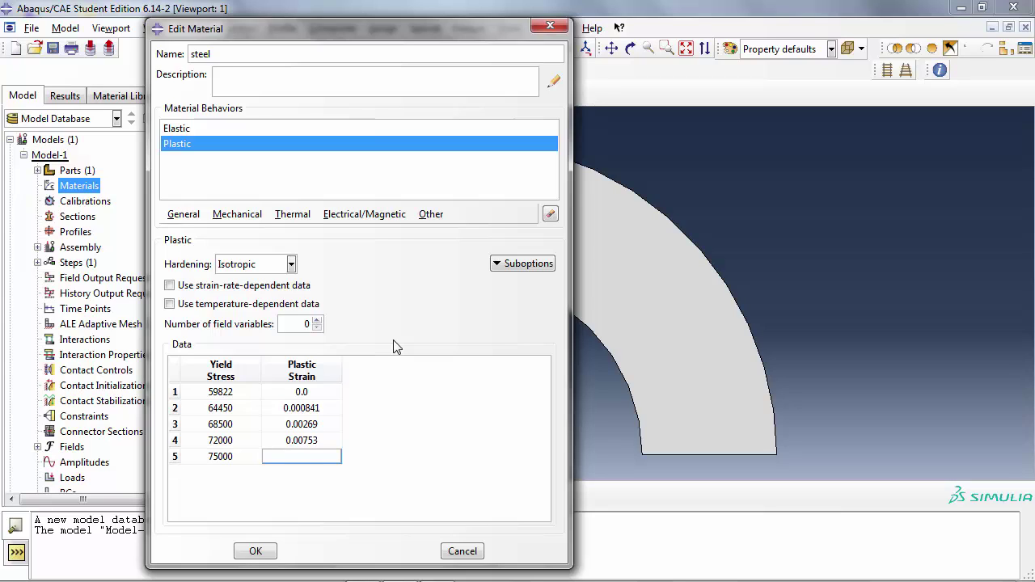
type("0.0173")
left_click(255, 550)
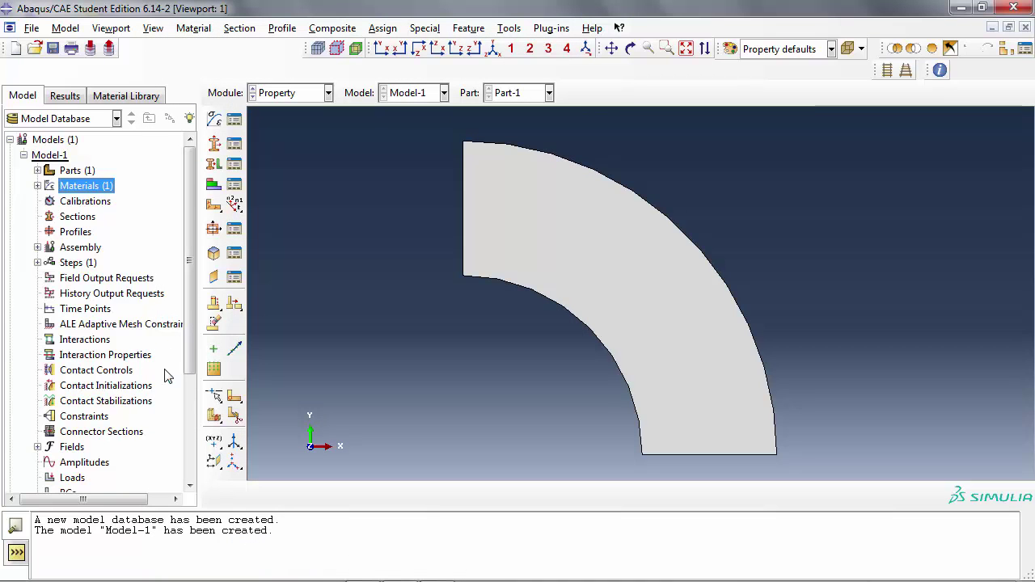
- Create XY data named stress_strain from steel's full plastic table, with X from column 2 and Y from column 1
left_click(38, 186)
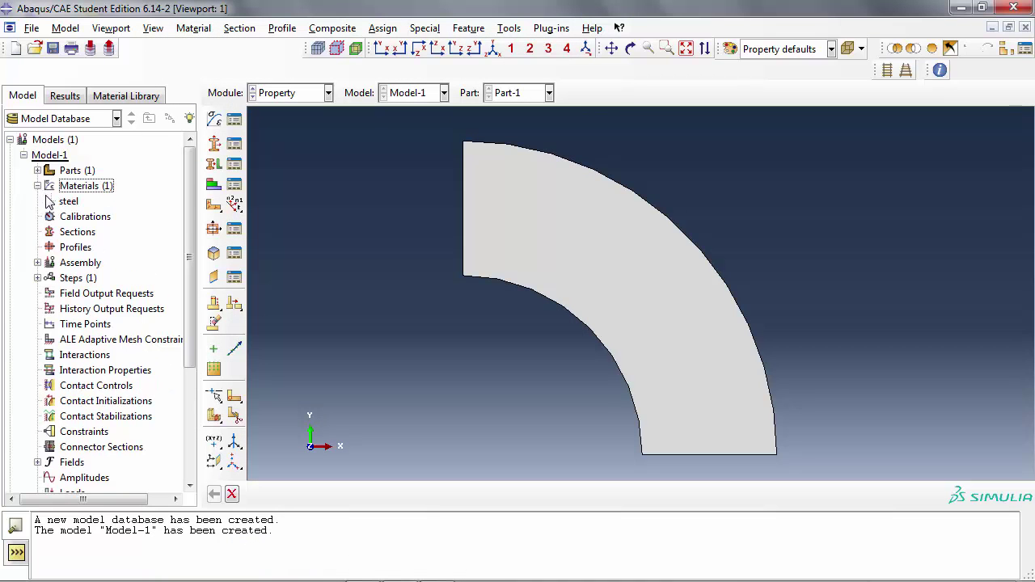
double_click(69, 201)
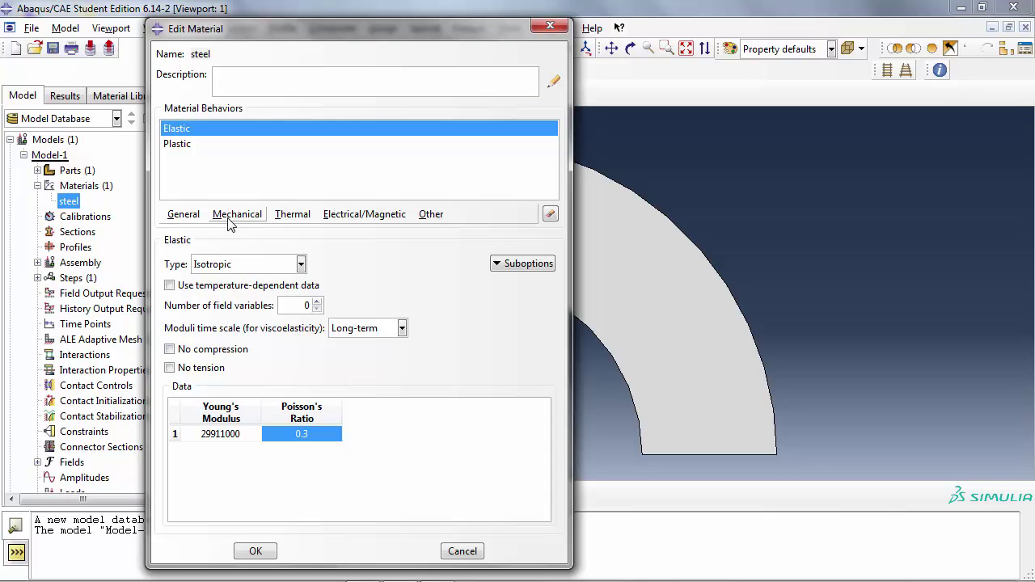
left_click(189, 145)
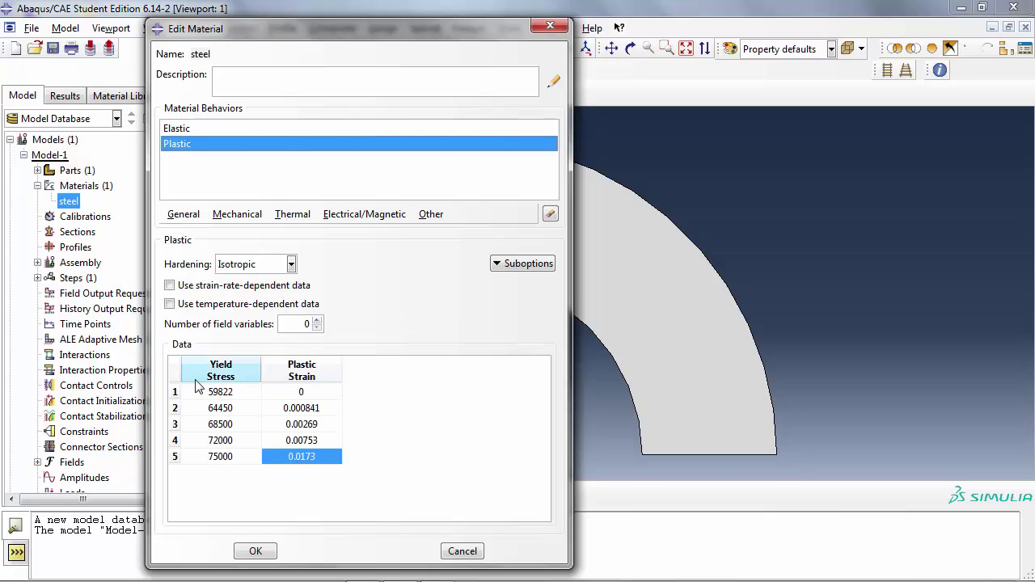
left_click_drag(202, 393, 299, 465)
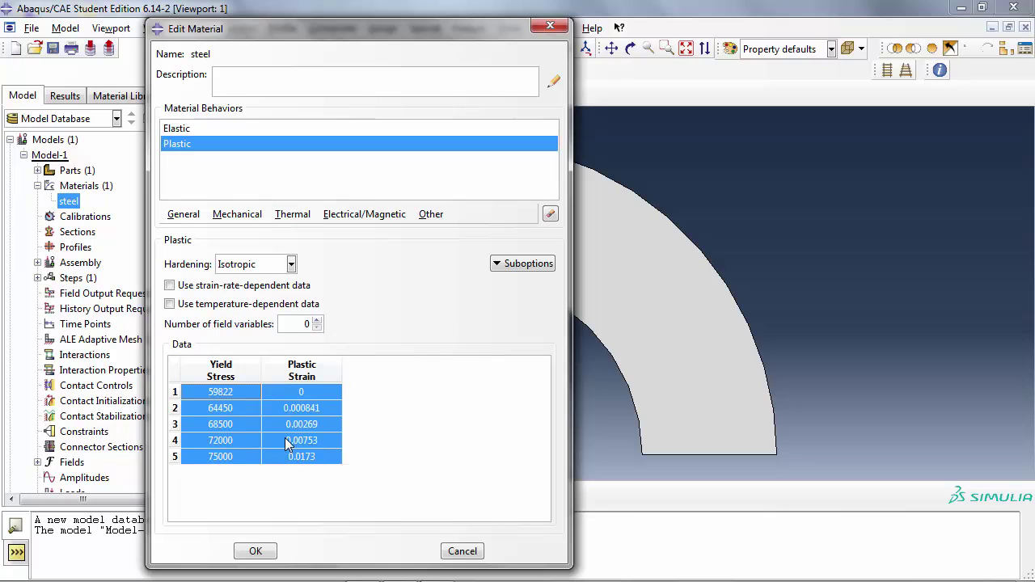
right_click(268, 421)
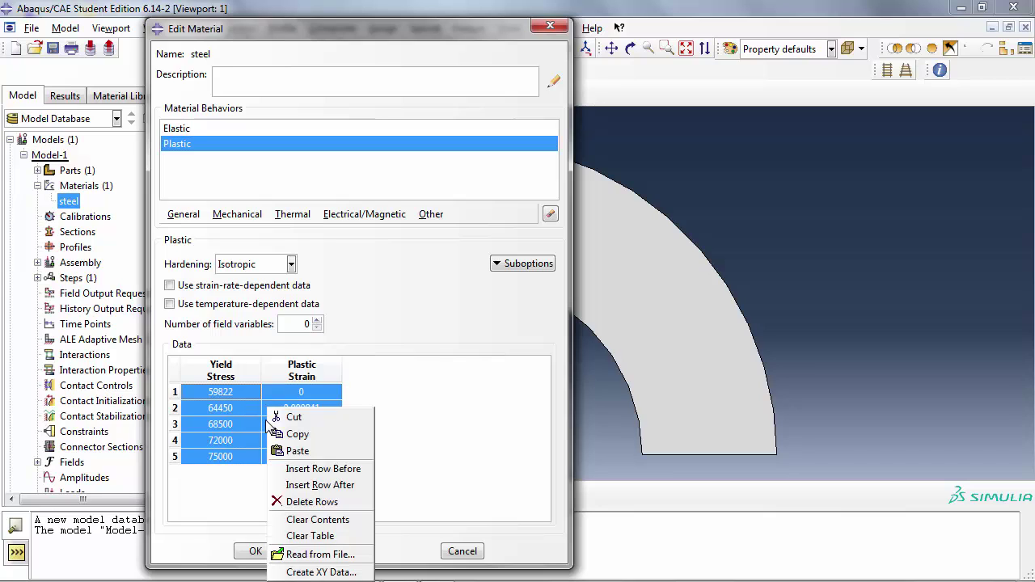
left_click(307, 572)
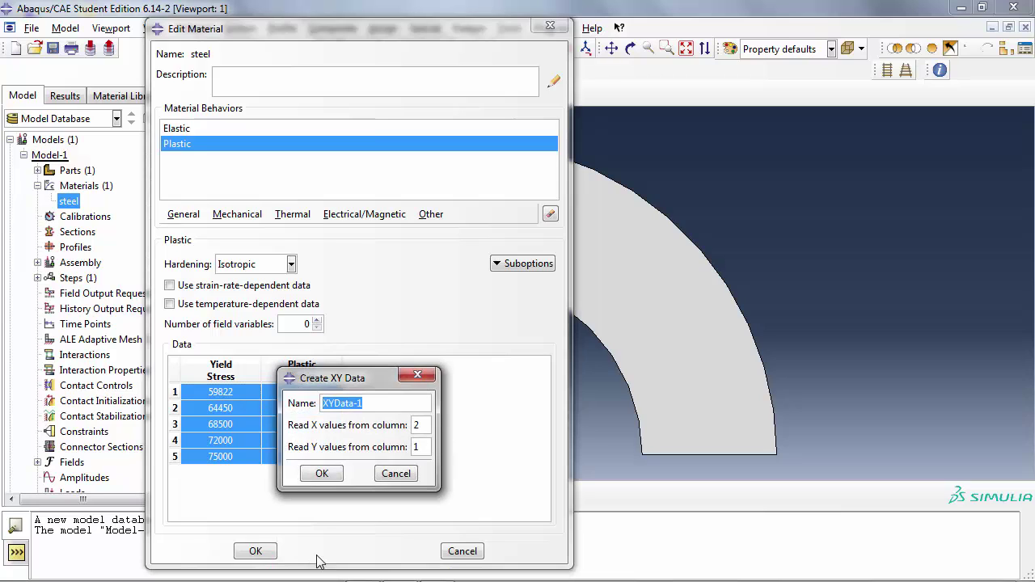
left_click_drag(341, 380, 436, 354)
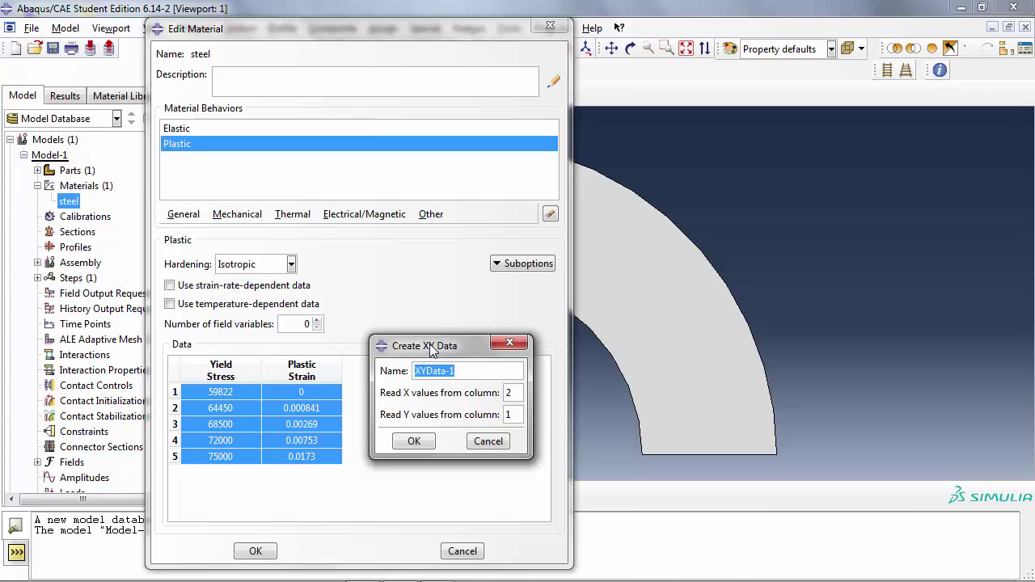
type("stress_strain")
left_click(413, 442)
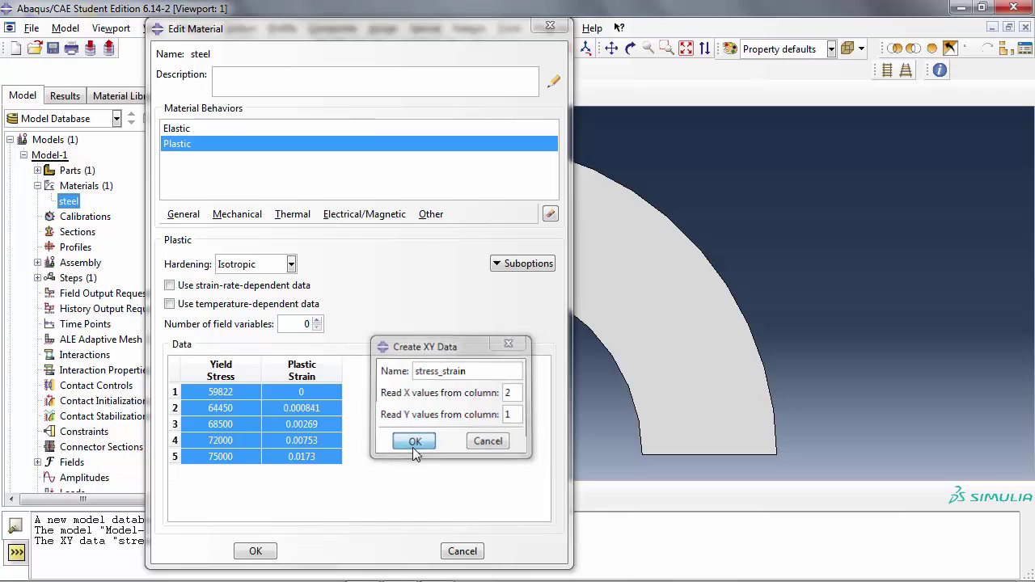
right_click(268, 440)
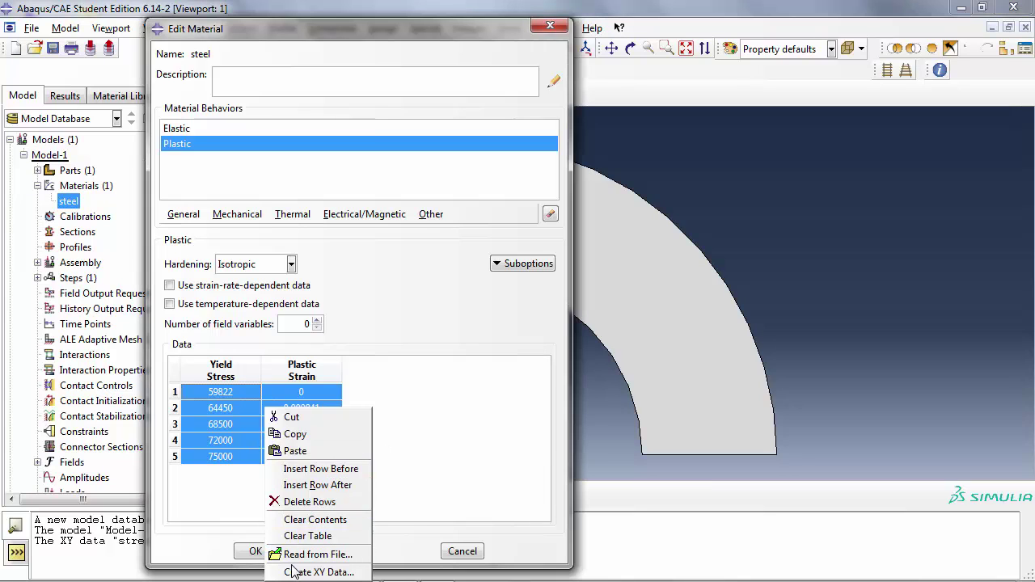
left_click(457, 441)
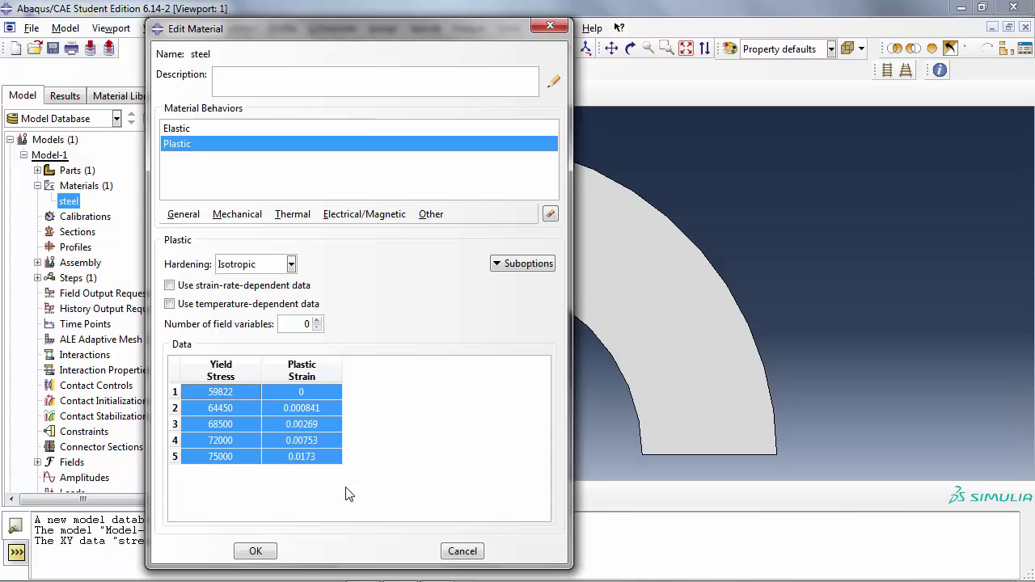
left_click(463, 552)
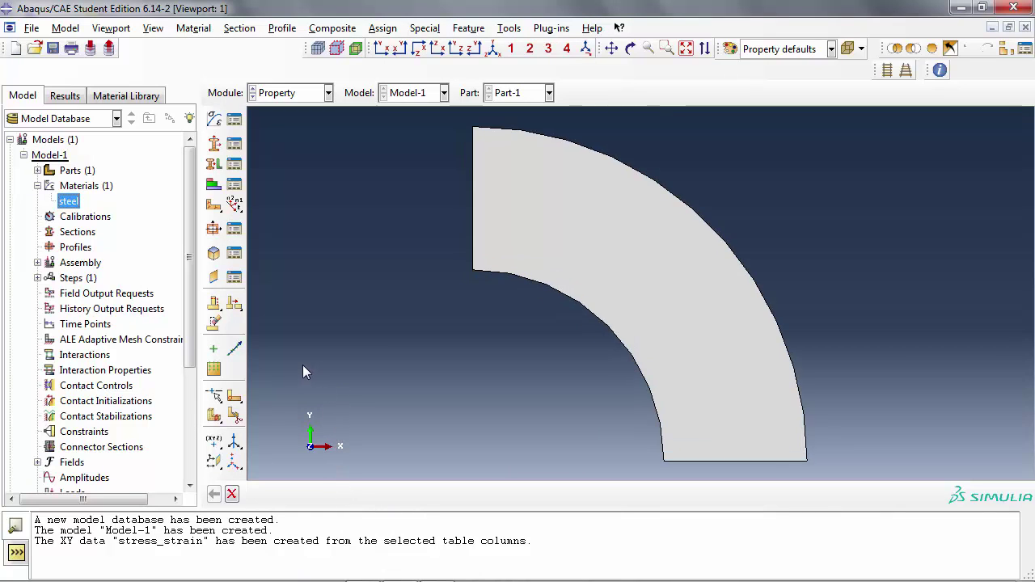
- Plot the stress_strain XY data in the Visualization module and examine the hardening curve
scroll(302, 365, "up", 1)
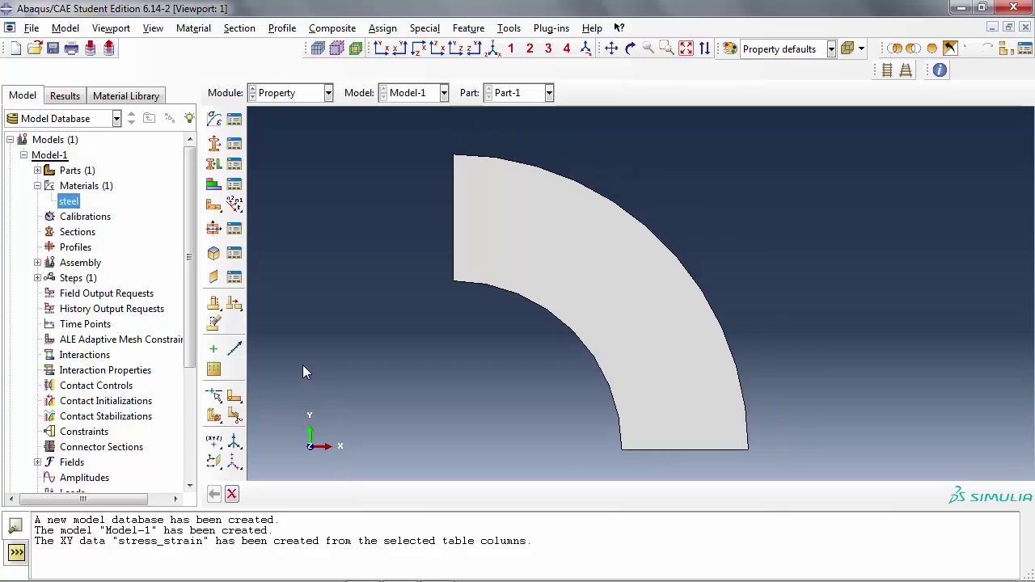
left_click(328, 93)
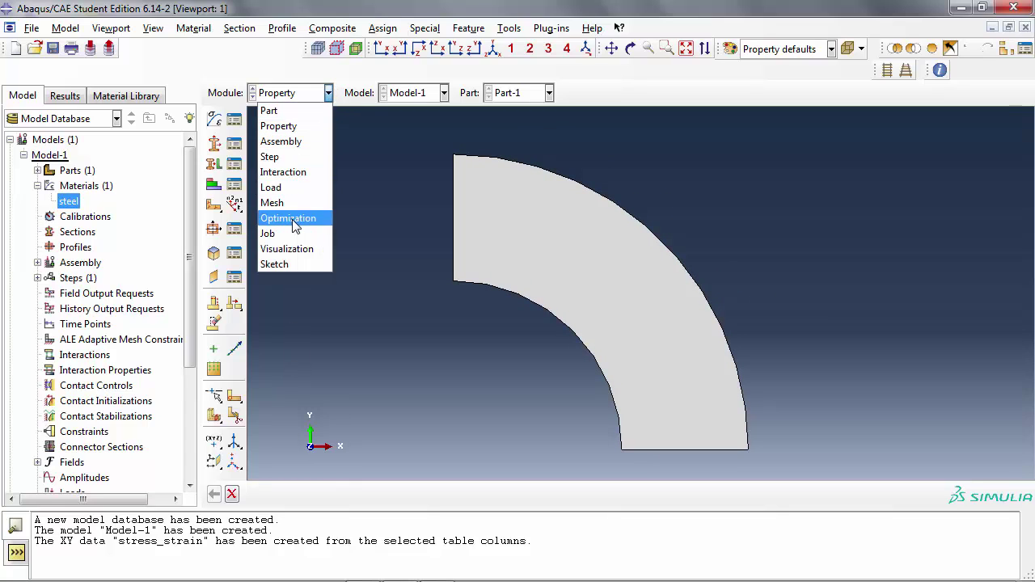
left_click(290, 251)
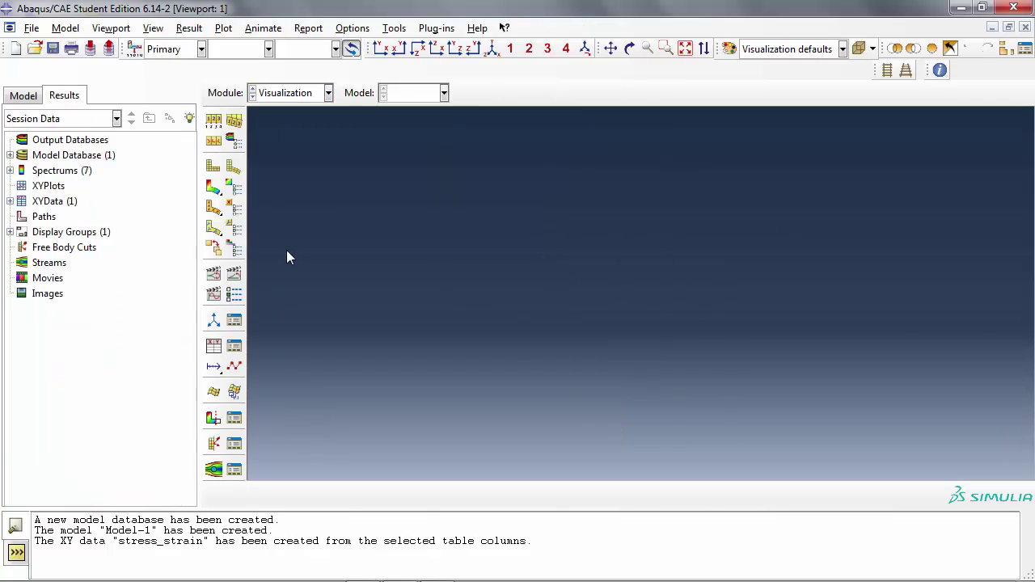
left_click(234, 347)
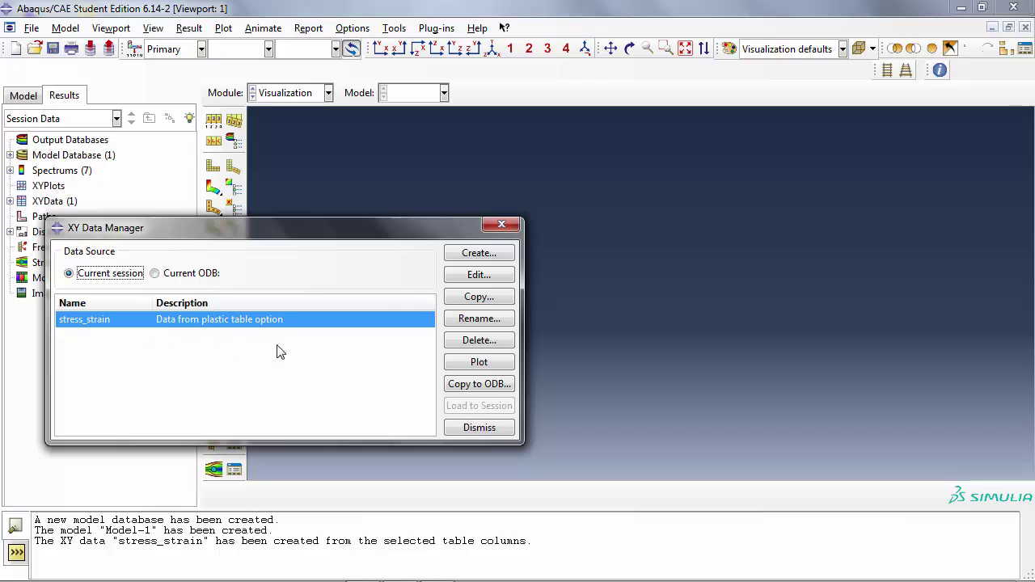
left_click(477, 364)
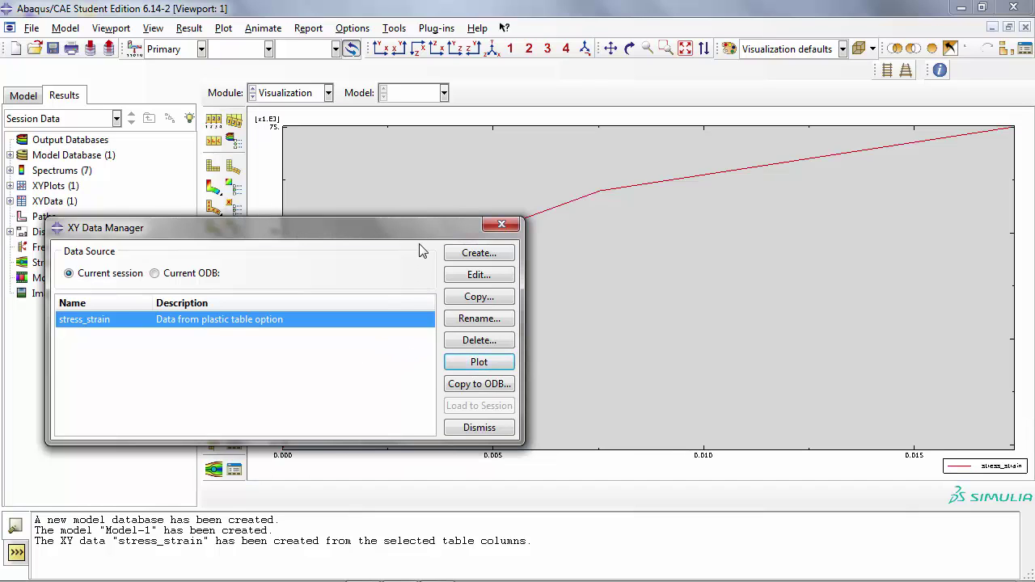
left_click_drag(417, 233, 257, 525)
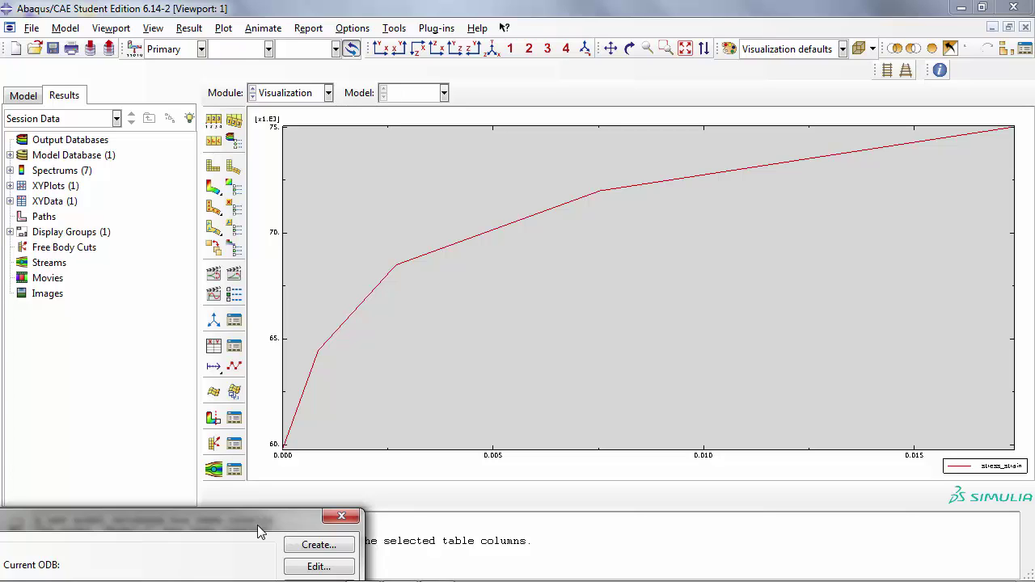
left_click_drag(258, 524, 435, 325)
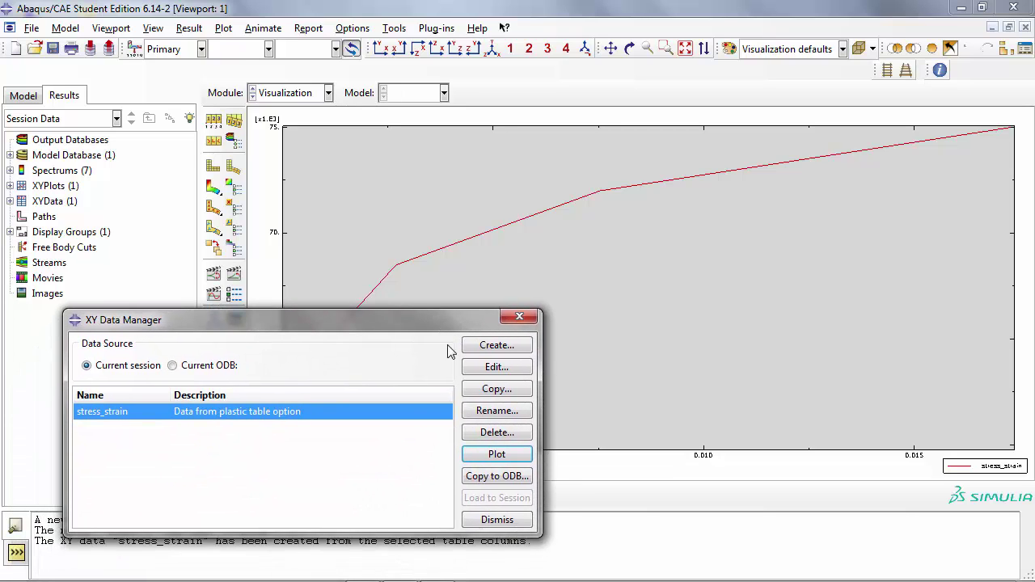
left_click(486, 519)
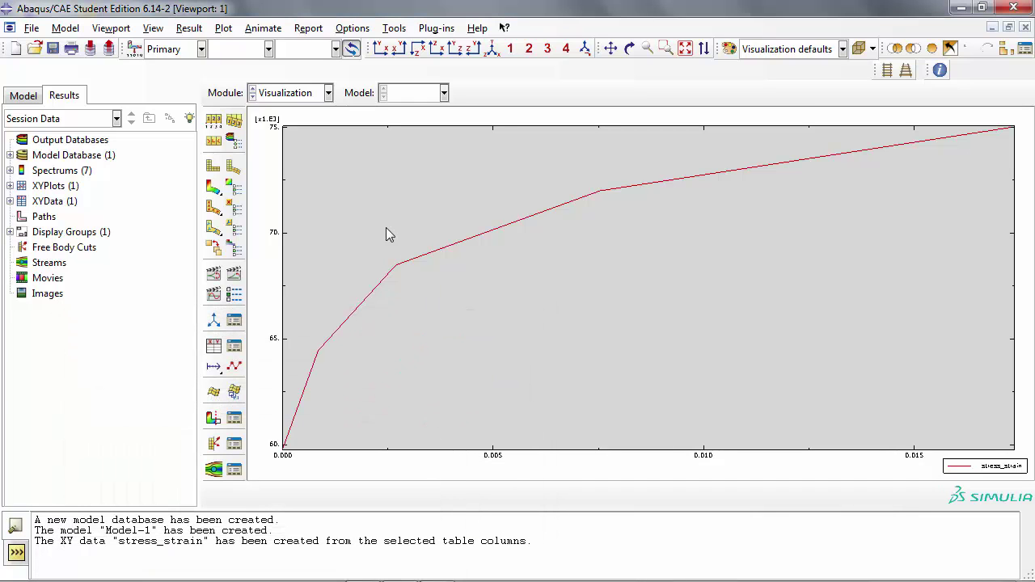
- Return to the part and create a solid homogeneous section named pl_strain using steel, with plane stress/strain thickness 1 enabled
left_click(289, 94)
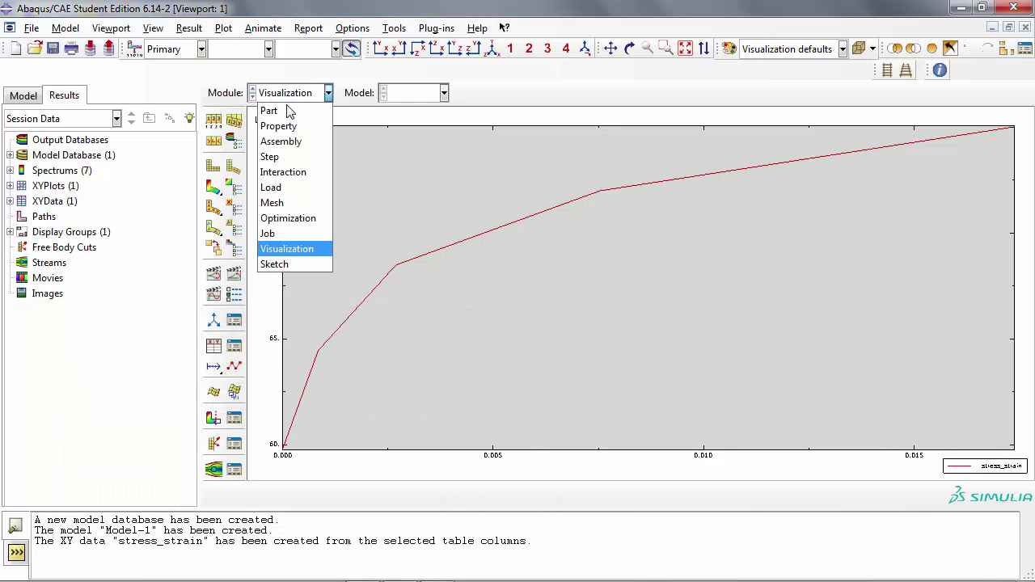
left_click(280, 111)
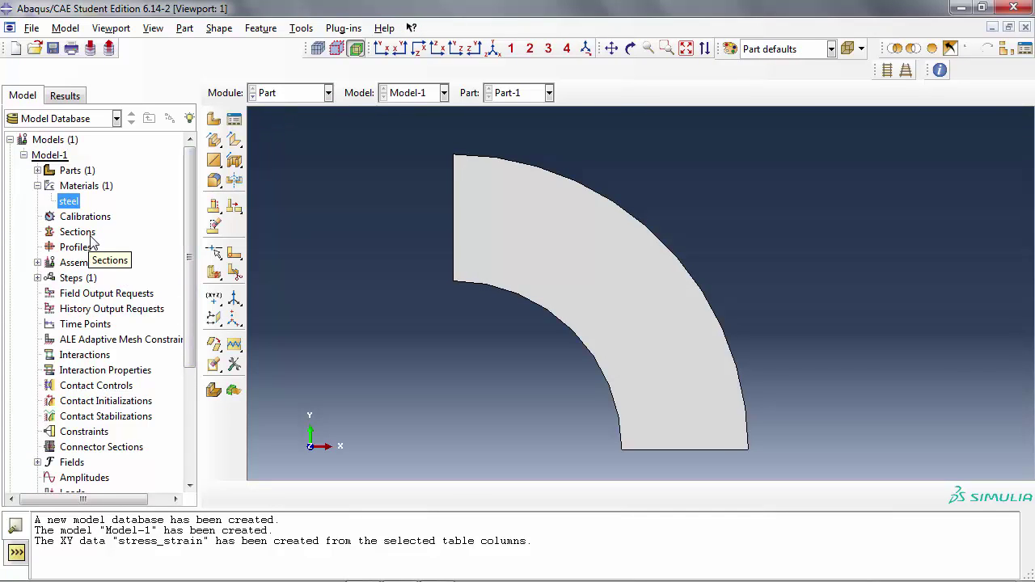
double_click(78, 232)
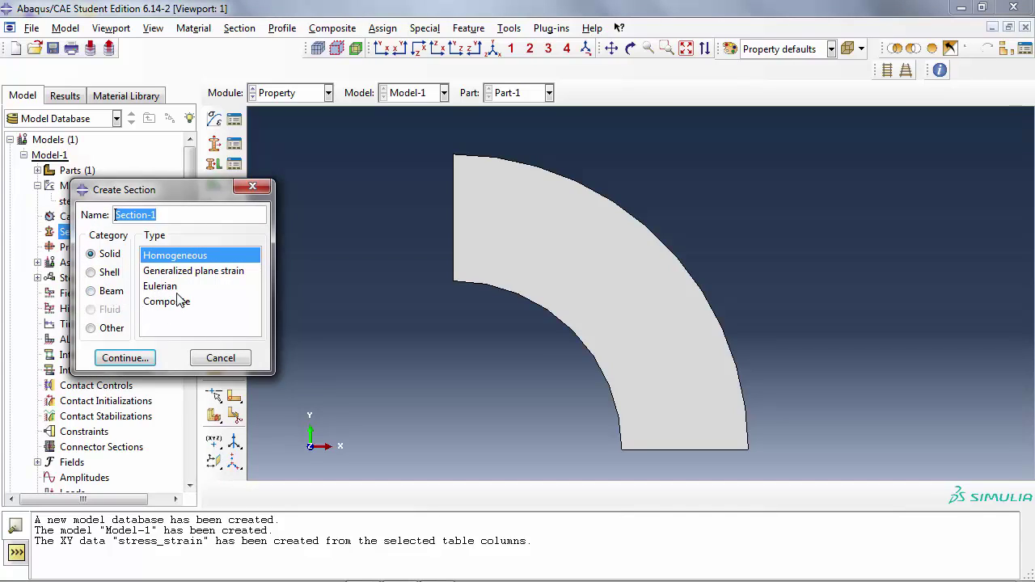
type("pl_star")
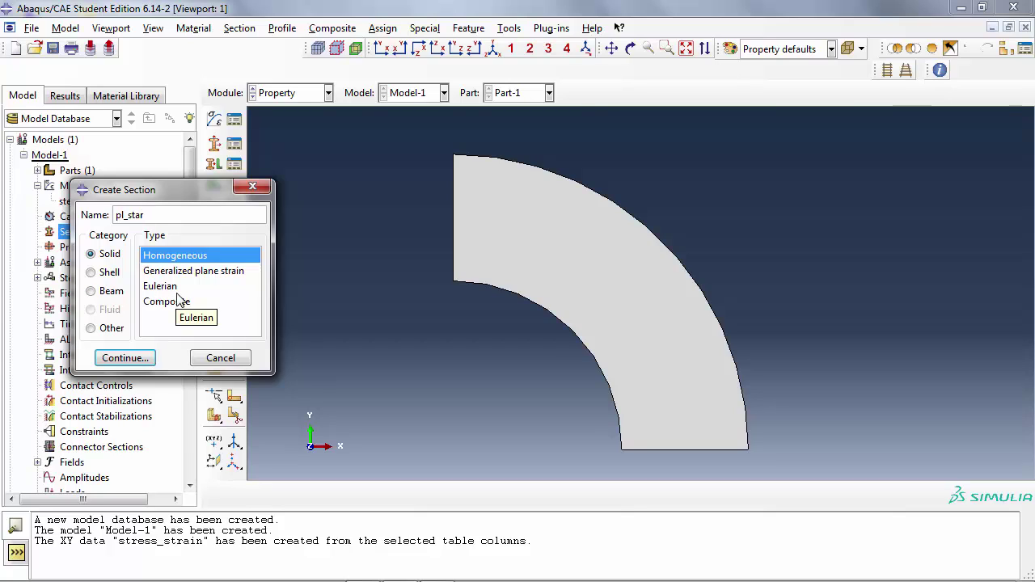
key("BackSpace")
key("BackSpace")
type("rain")
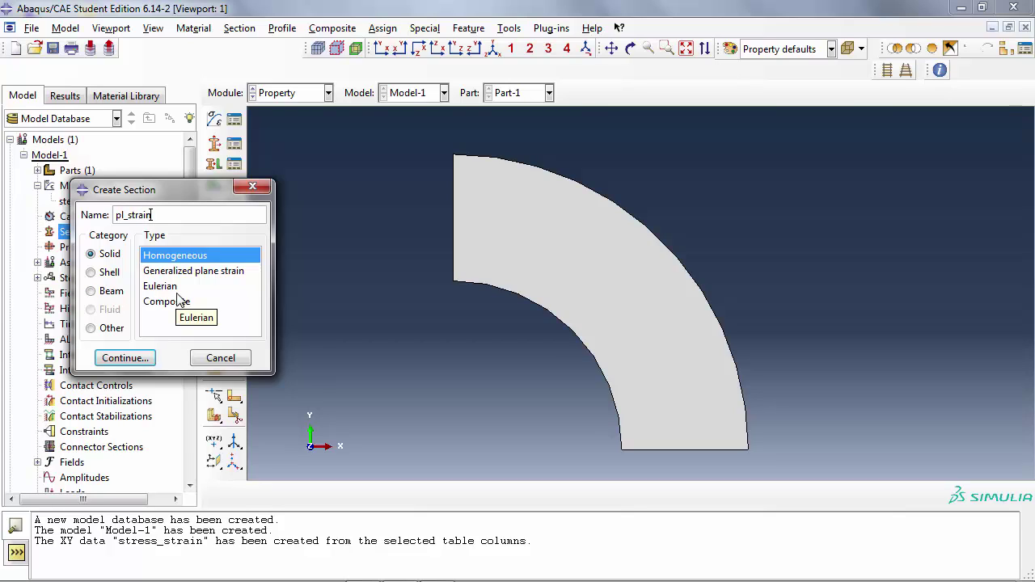
left_click(141, 360)
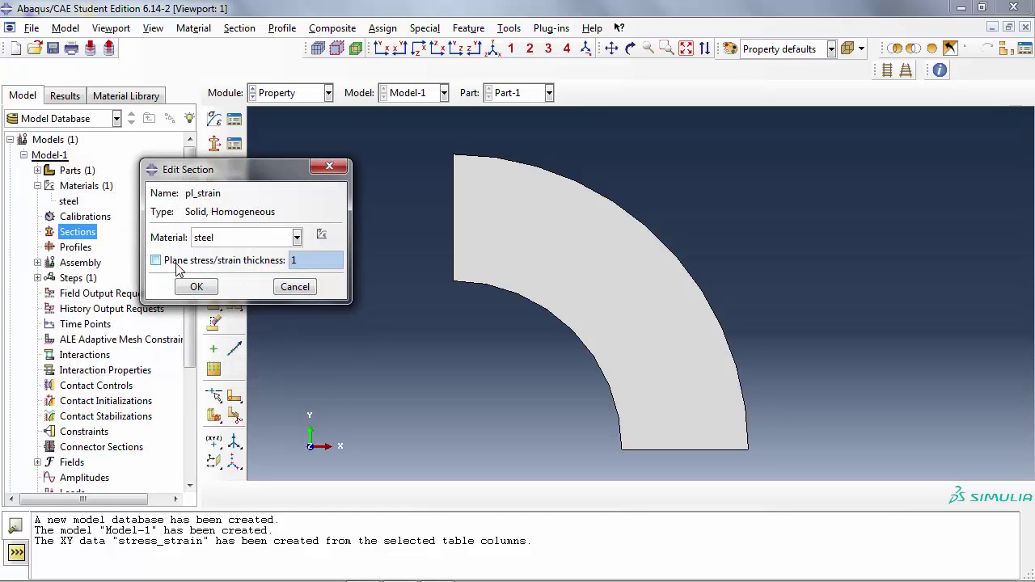
left_click(159, 263)
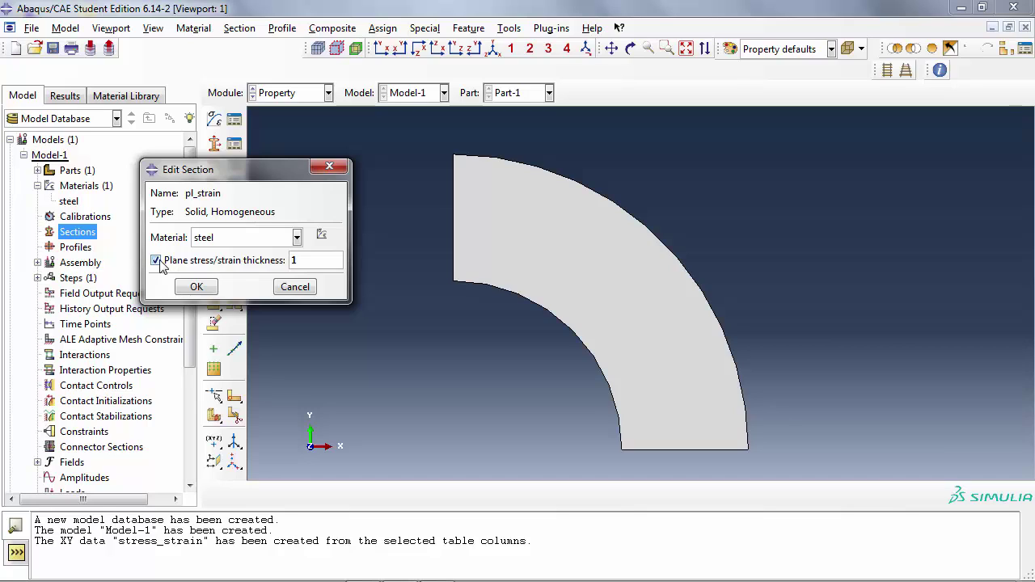
left_click(196, 290)
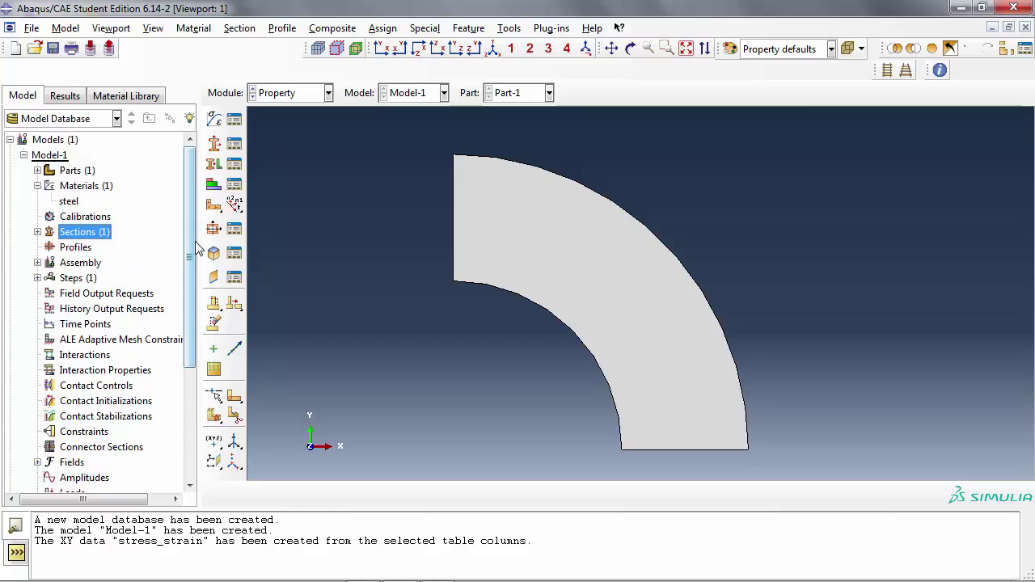
- Assign the pl_strain section to the whole quarter-ring part without creating a set, taking the thickness from the section
left_click(215, 165)
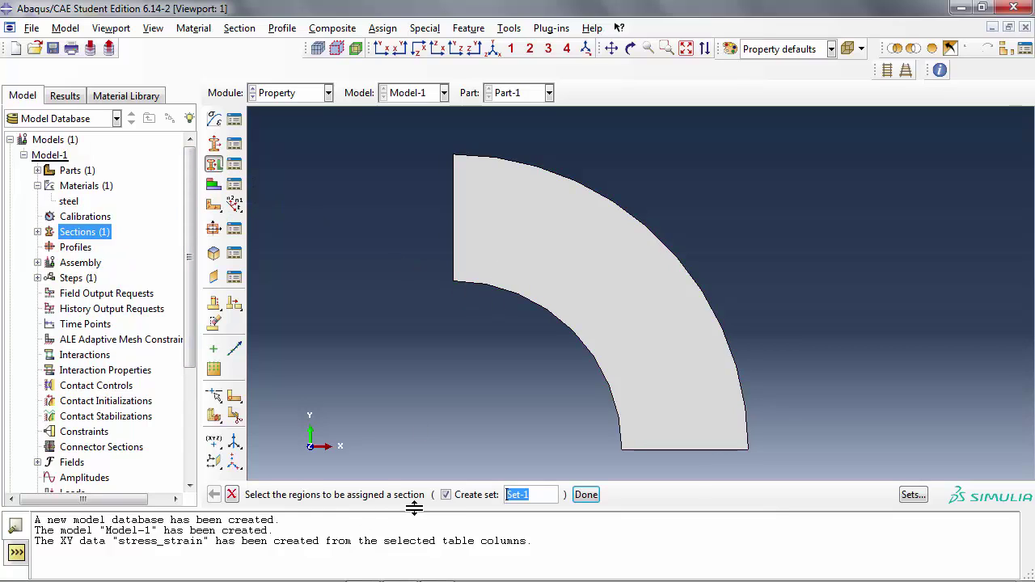
left_click(445, 495)
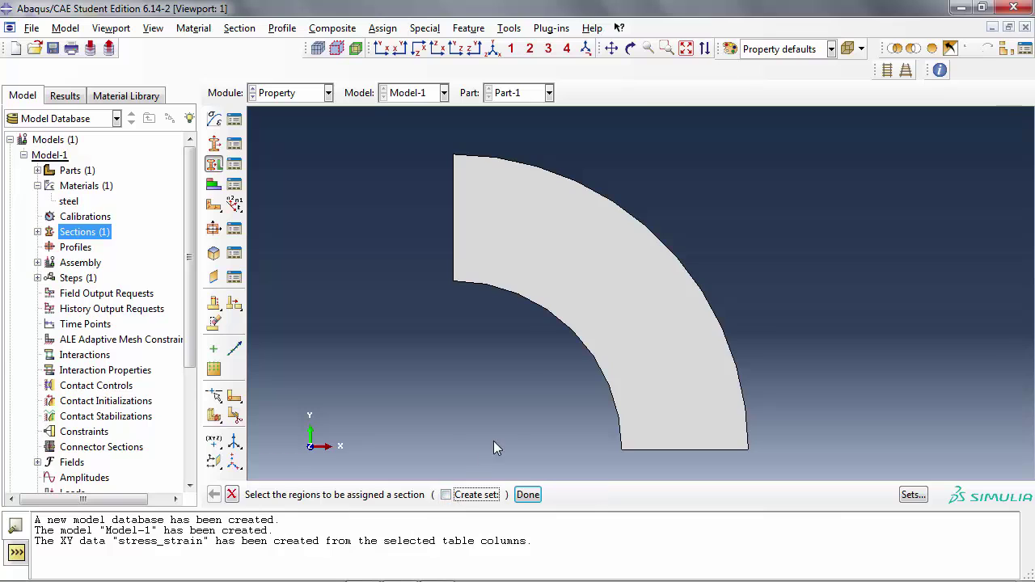
left_click(612, 301)
left_click(527, 494)
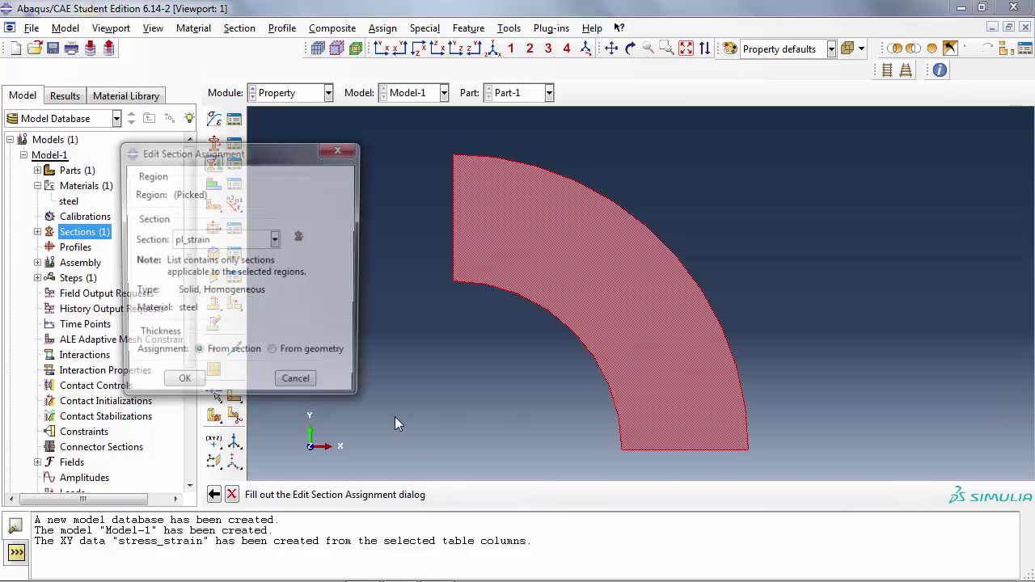
left_click(188, 381)
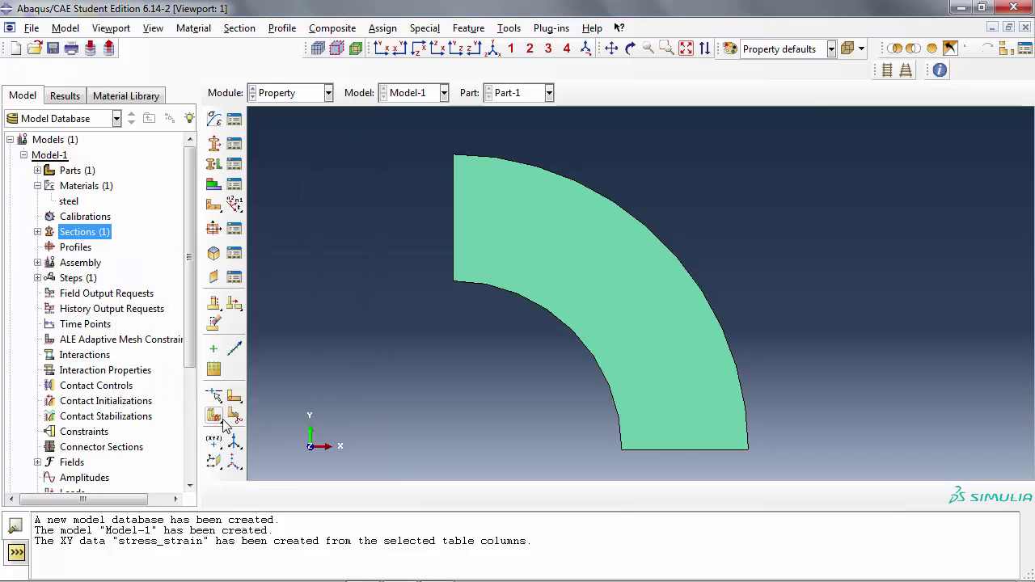
- Create a dependent instance of Part-1 in the assembly
left_click(37, 263)
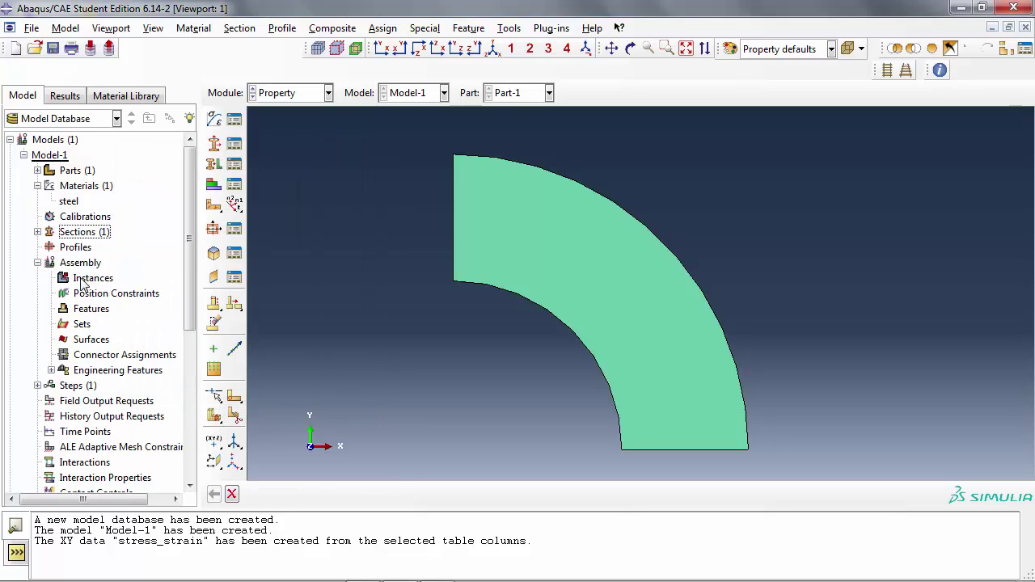
double_click(91, 278)
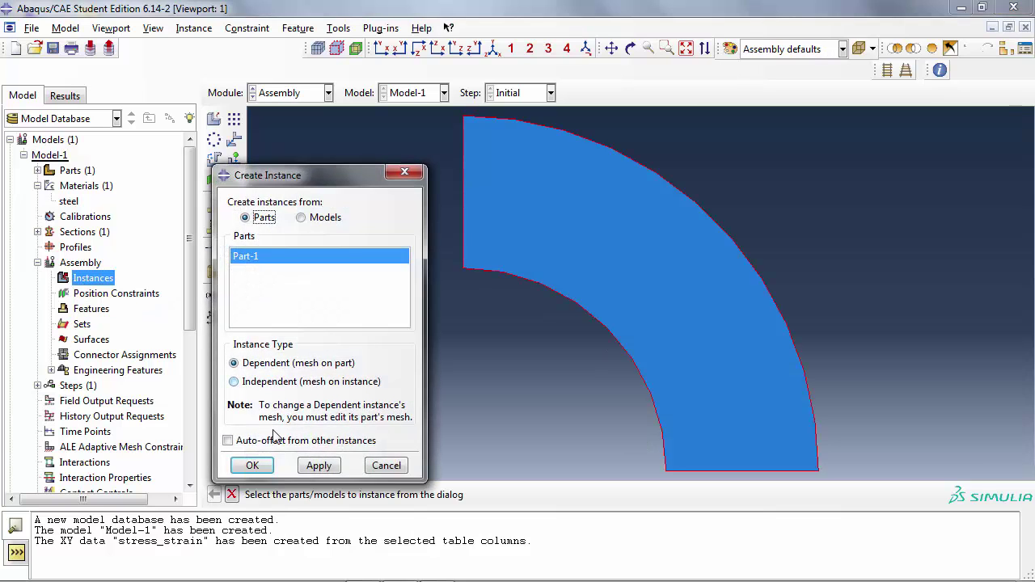
left_click(251, 465)
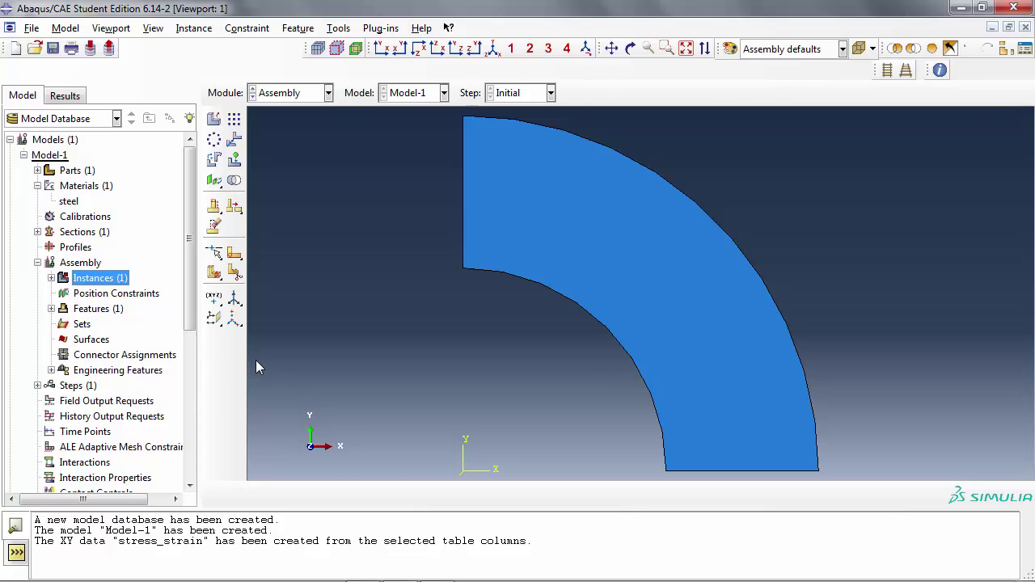
- Create a Static, General step named linear_elastic_soln after the Initial step, with time period 1 and Nlgeom off
scroll(335, 340, "down", 1)
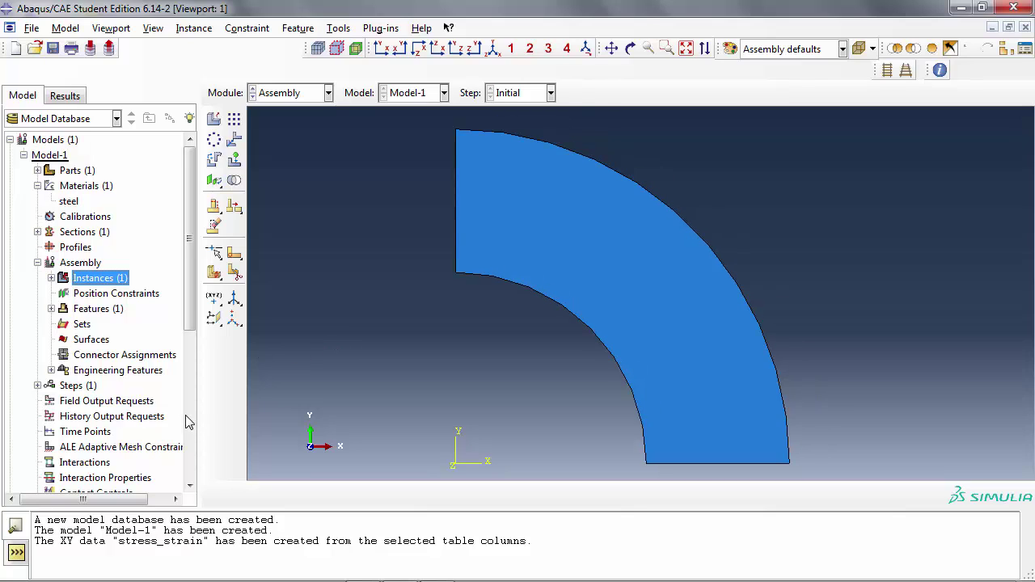
double_click(71, 388)
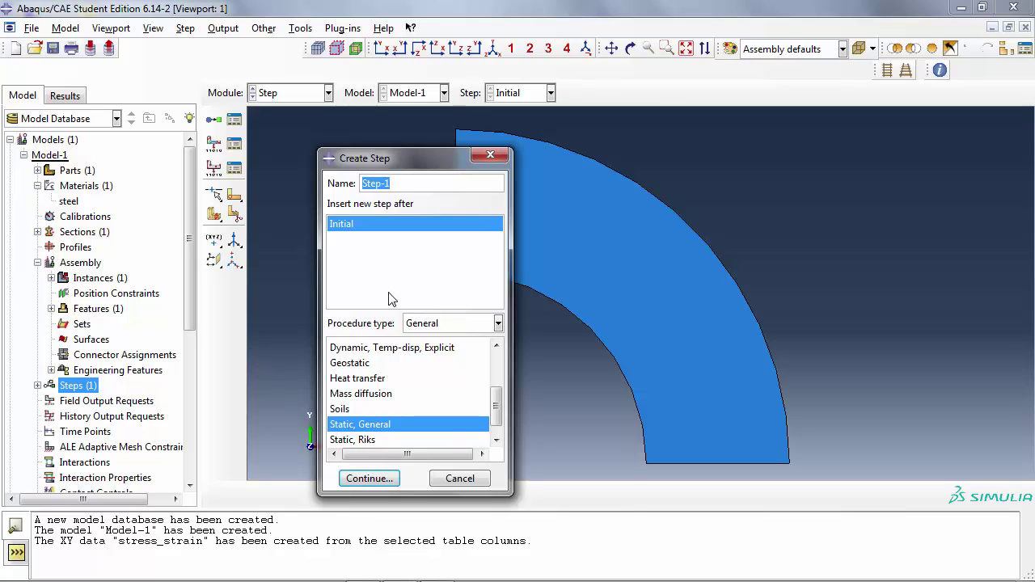
type("linear_elastic_soln")
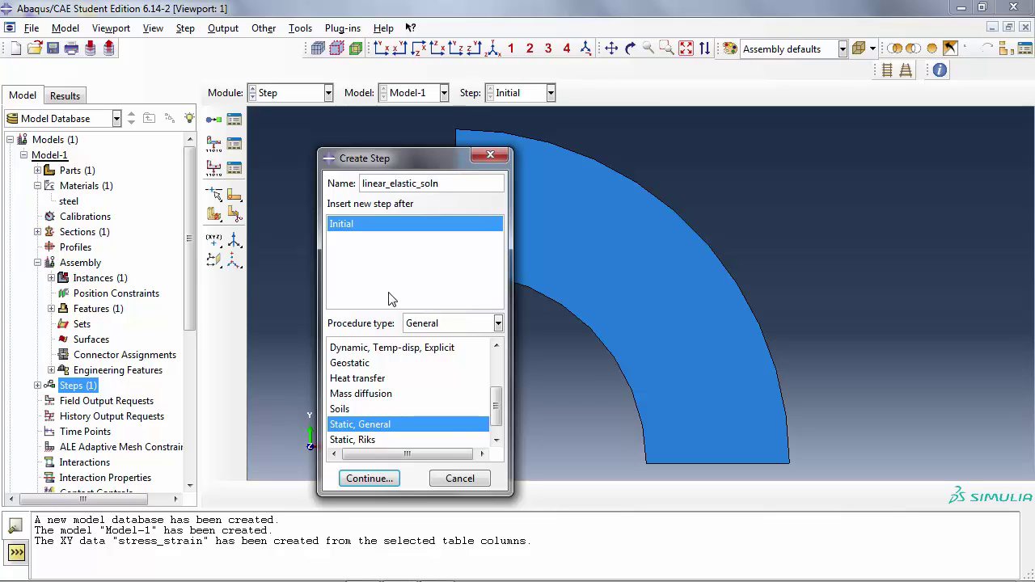
left_click(365, 478)
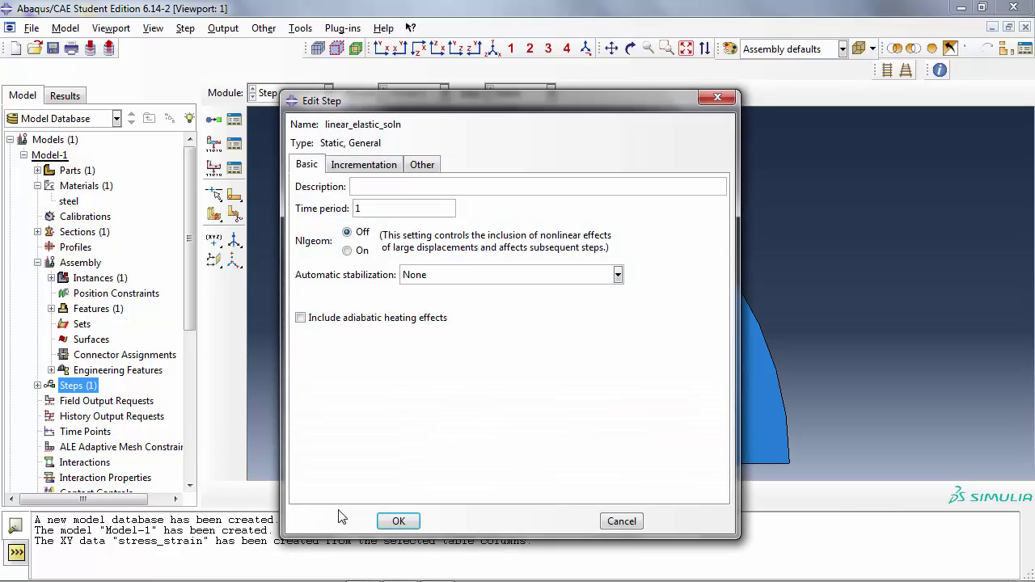
left_click(380, 524)
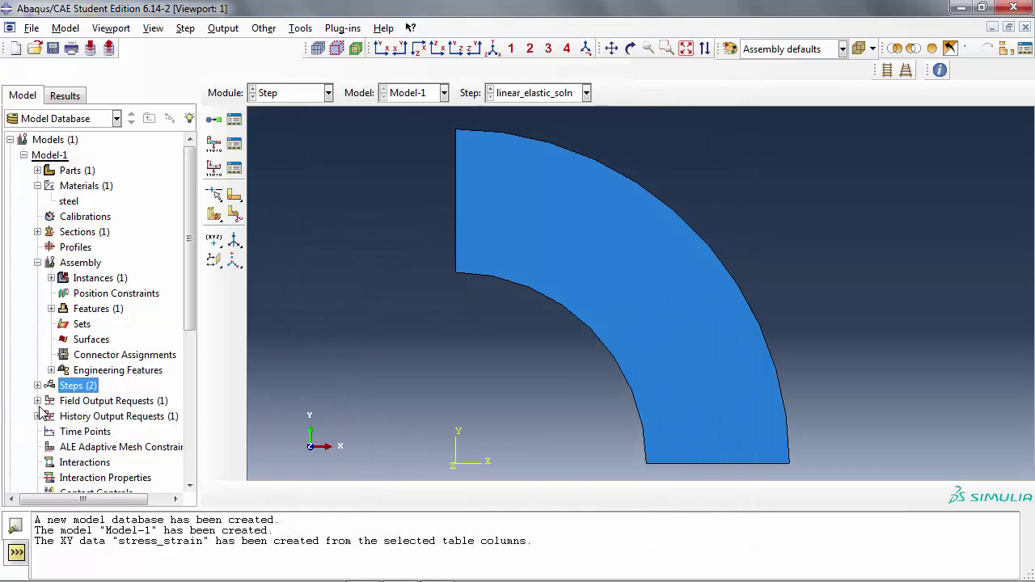
- Create a uniform pressure load named pres_30000 with magnitude 30000 on the inner arc in the linear_elastic_soln step
scroll(38, 409, "down", 4)
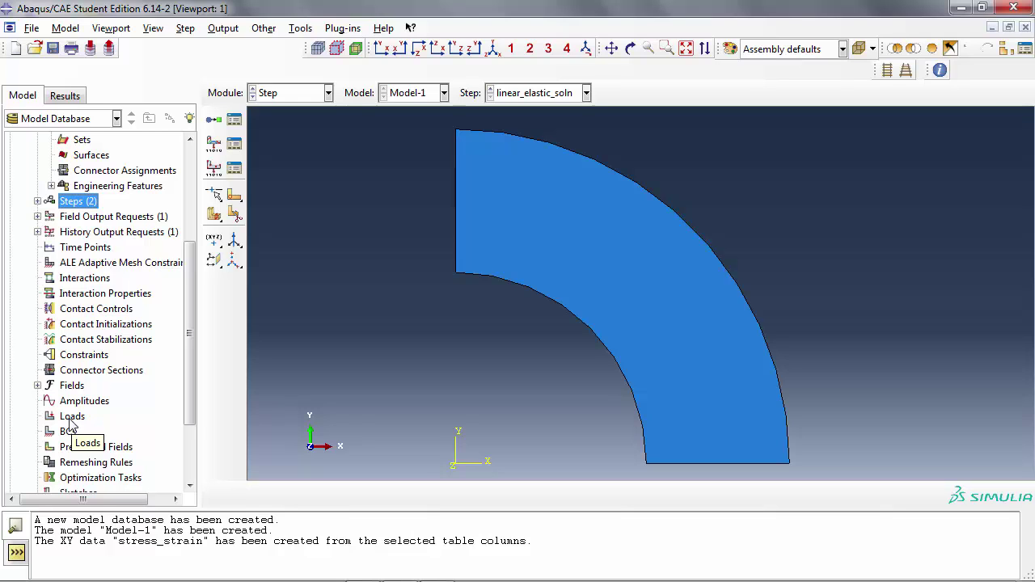
double_click(70, 422)
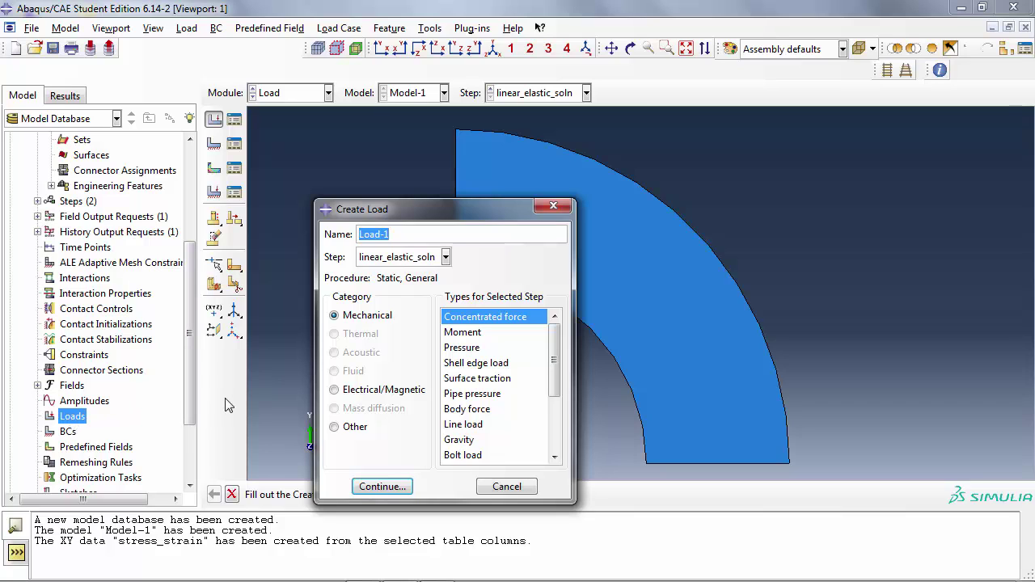
type("pres_30000")
left_click(467, 350)
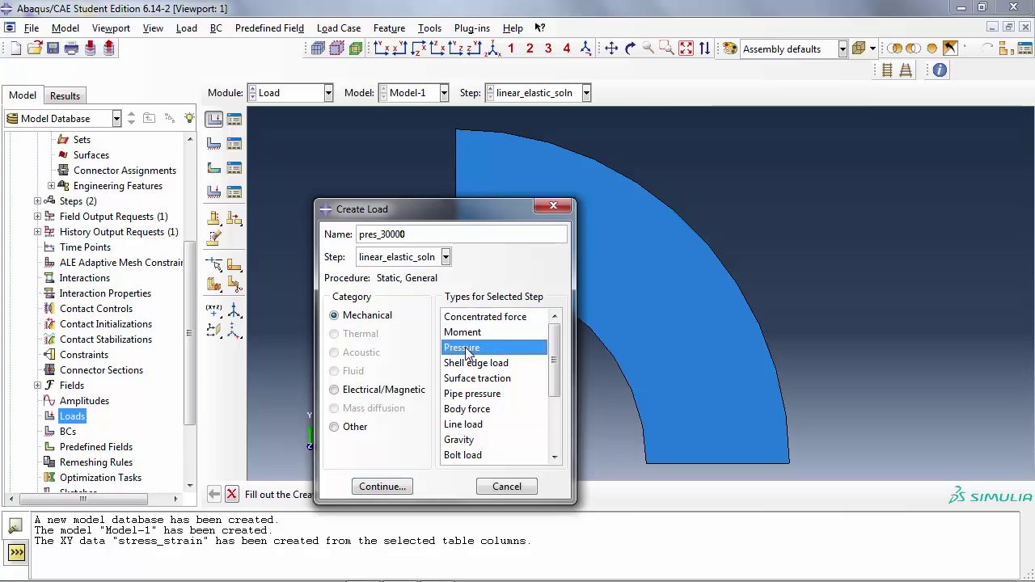
left_click(380, 486)
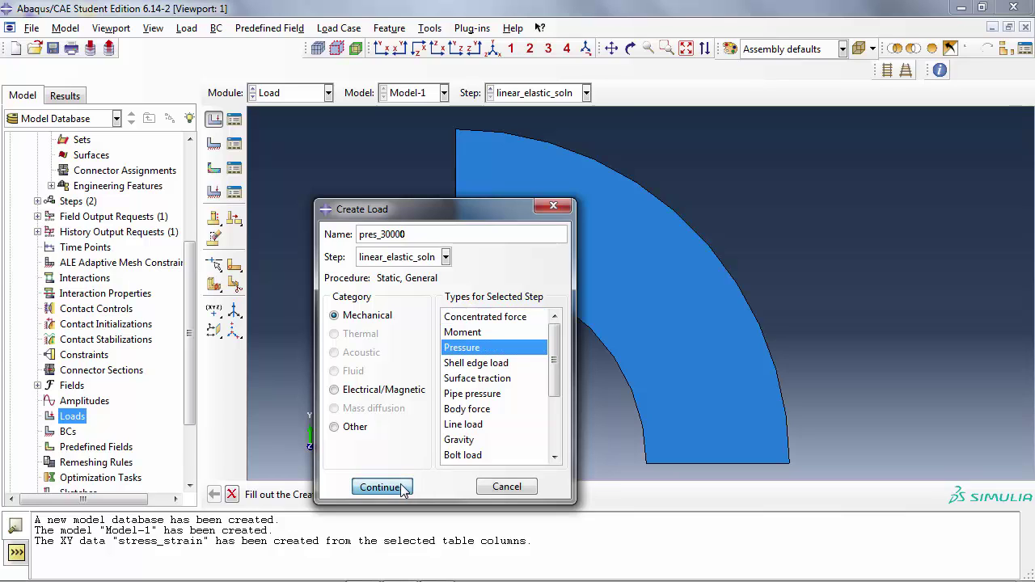
left_click(584, 327)
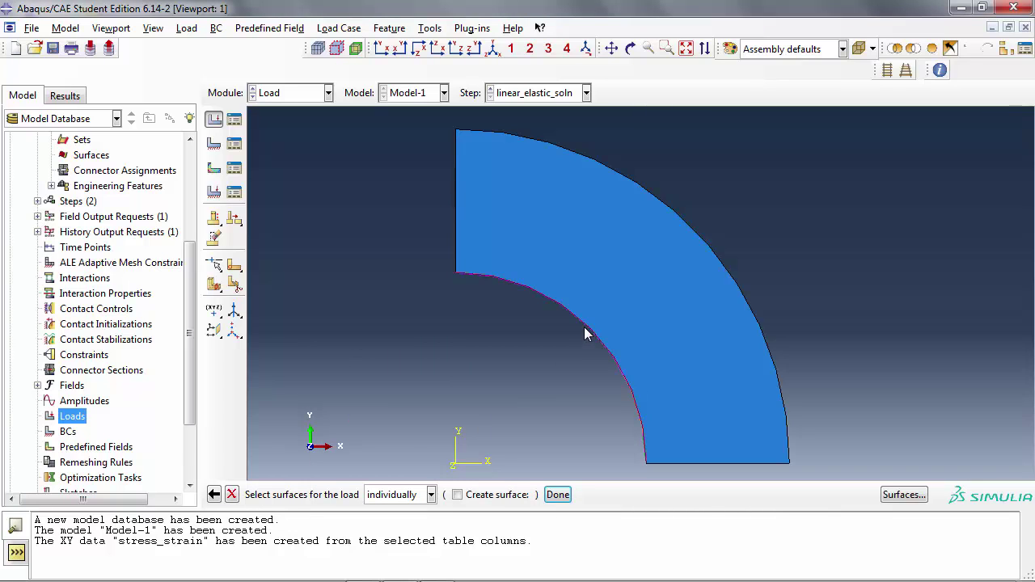
left_click(557, 495)
left_click(170, 232)
type("30000")
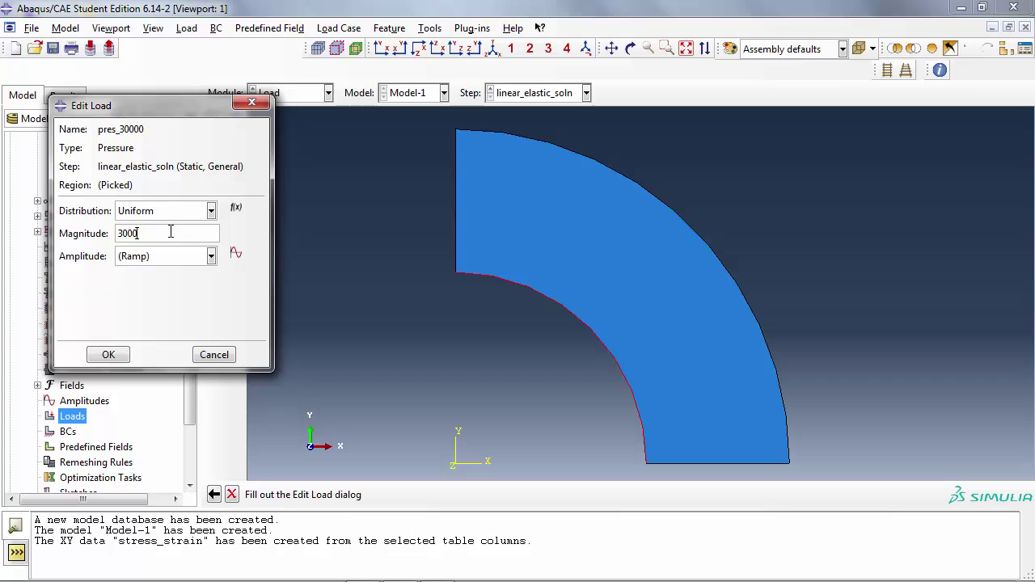
left_click(123, 356)
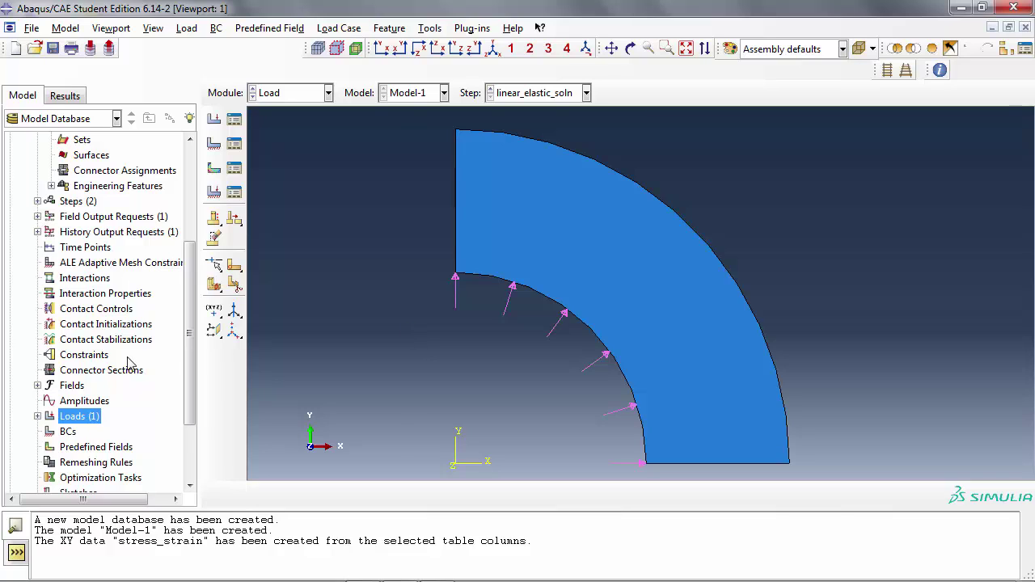
- Create a Displacement/Rotation boundary condition named x_symm in linear_elastic_soln, with U2 set to 0 on the horizontal straight edge
double_click(69, 432)
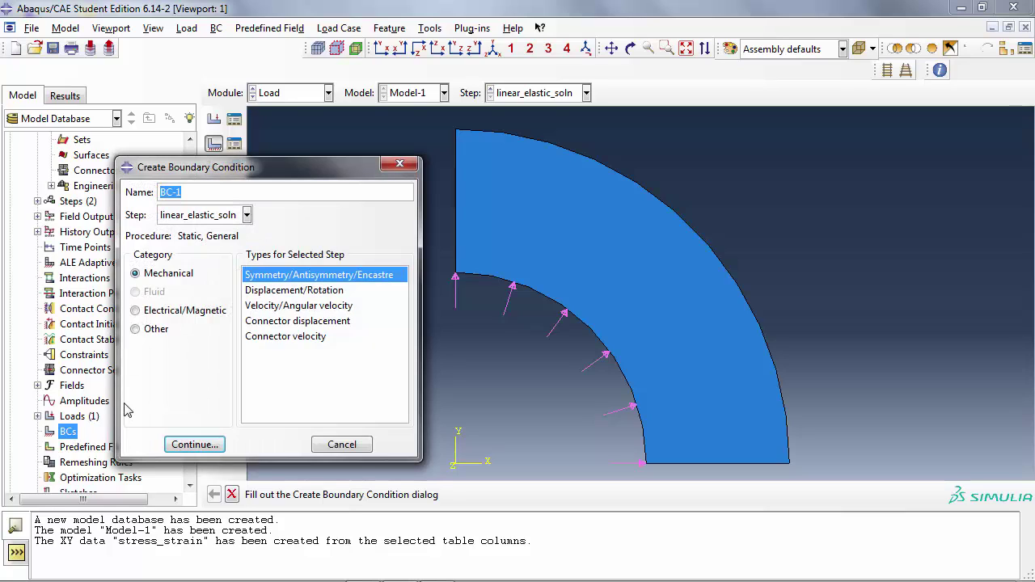
type("x_sym")
left_click(291, 290)
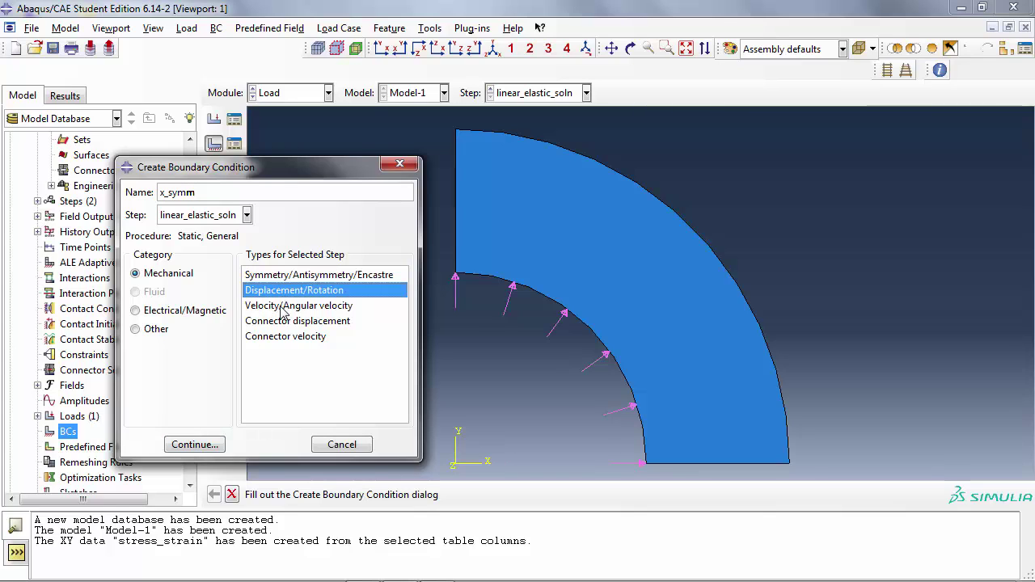
left_click(204, 446)
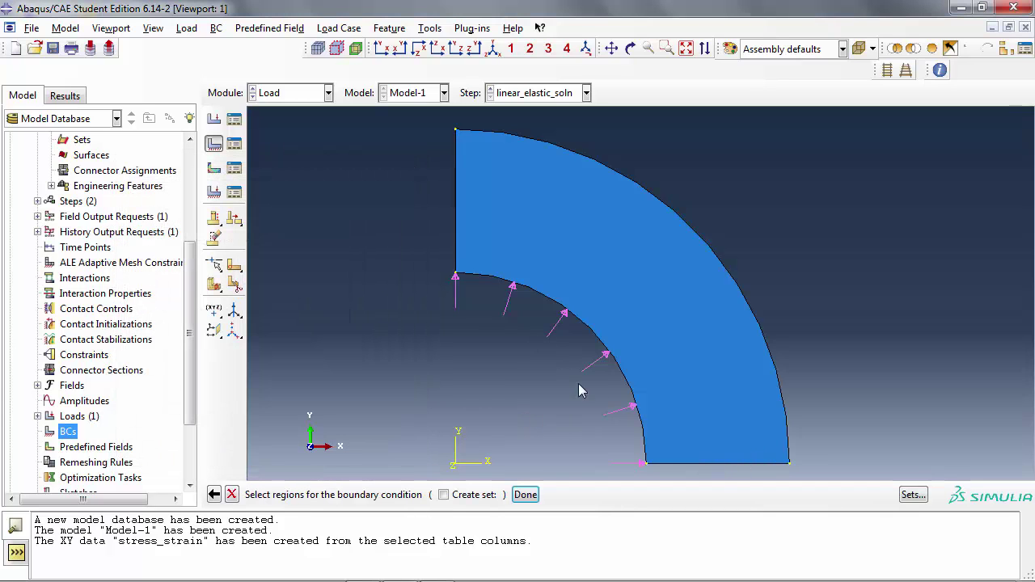
left_click(712, 464)
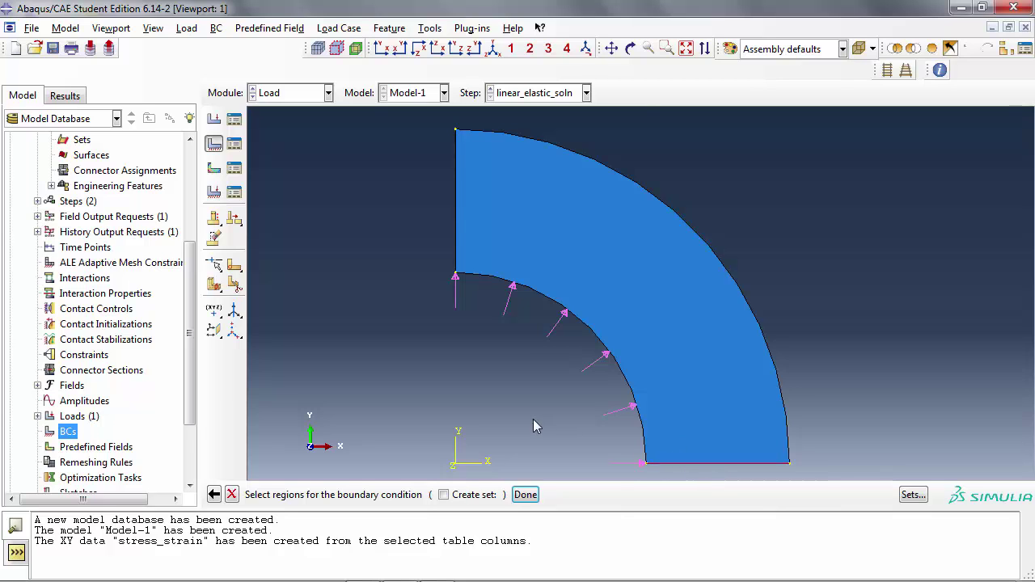
middle_click(477, 388)
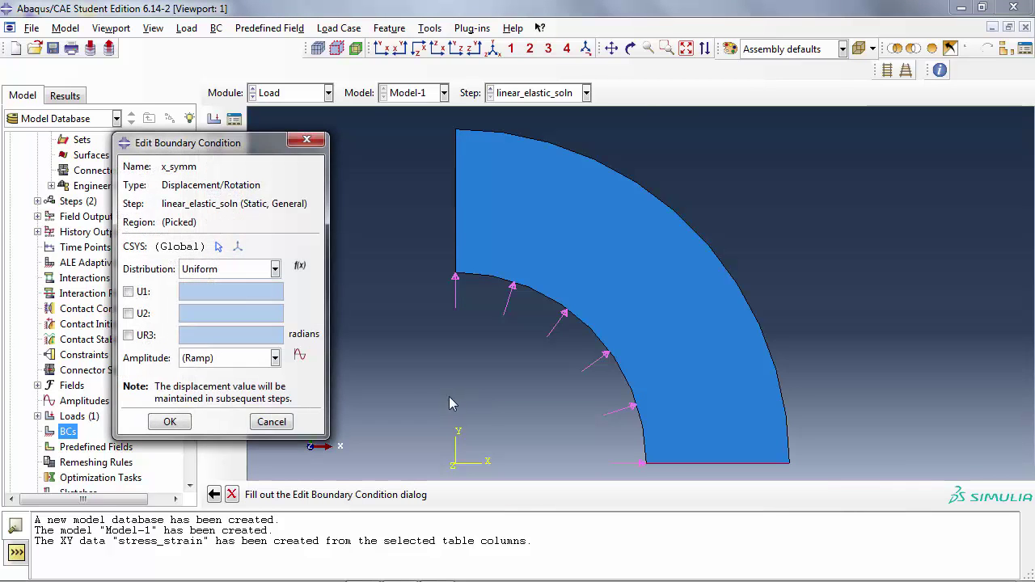
left_click(127, 314)
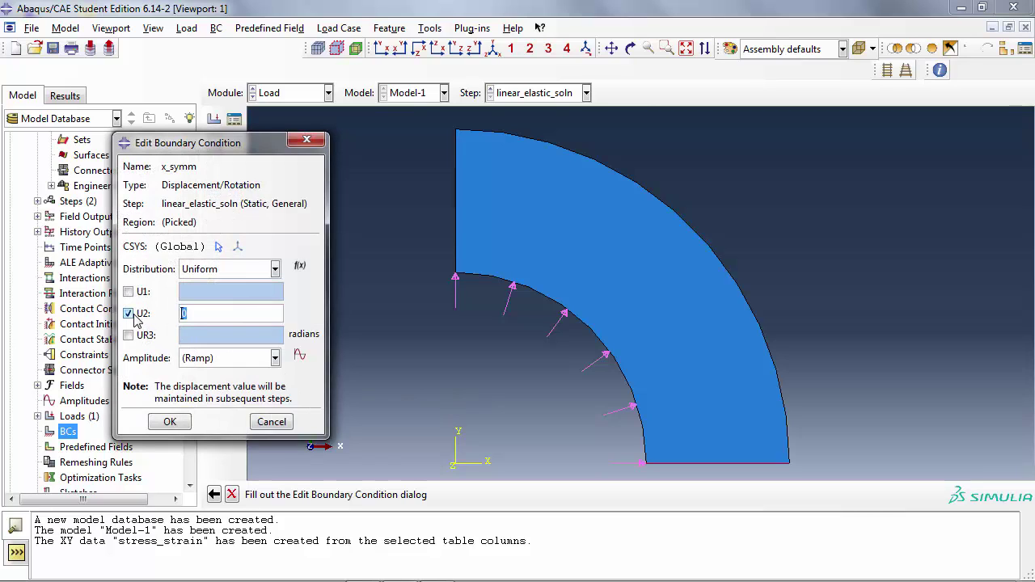
left_click(169, 422)
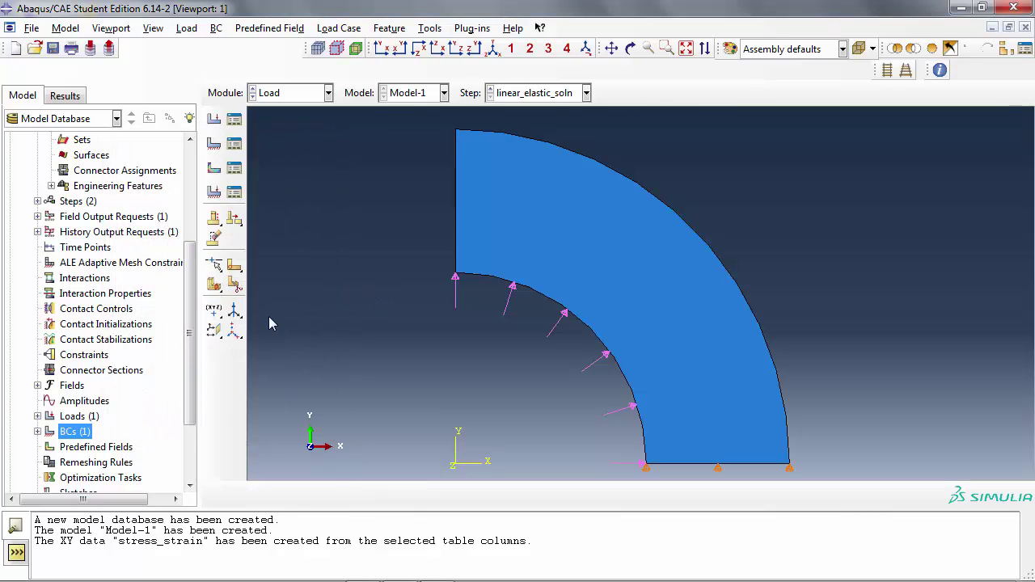
- Create a Displacement/Rotation boundary condition named y_symm in linear_elastic_soln, constraining U1 on the vertical straight edge
double_click(70, 435)
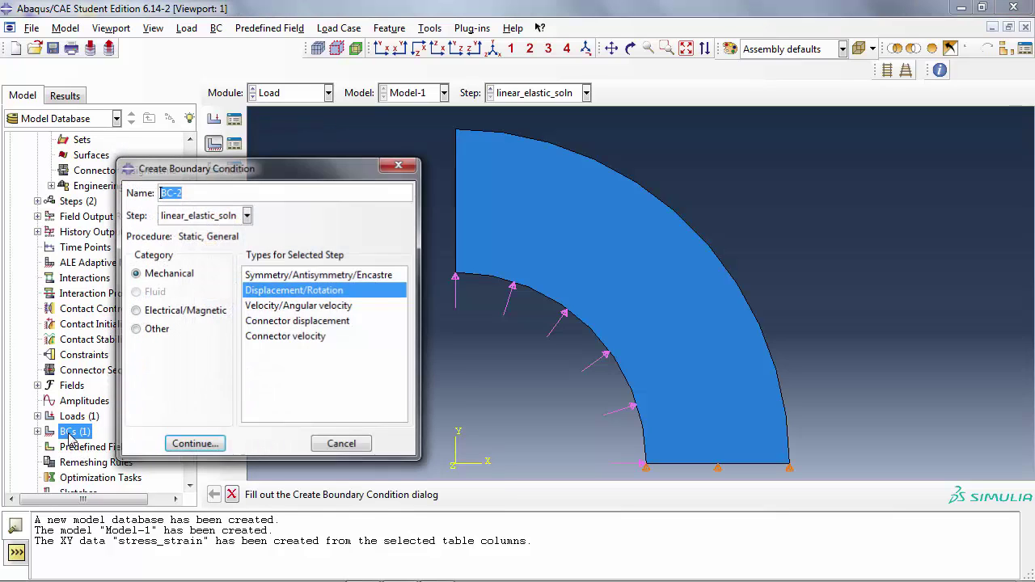
type("y_symm")
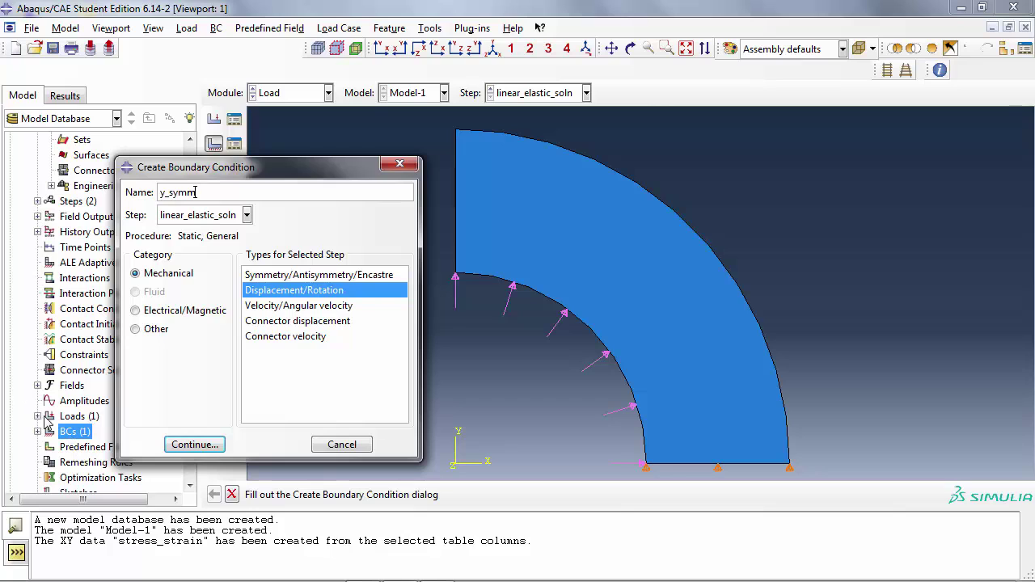
left_click(188, 446)
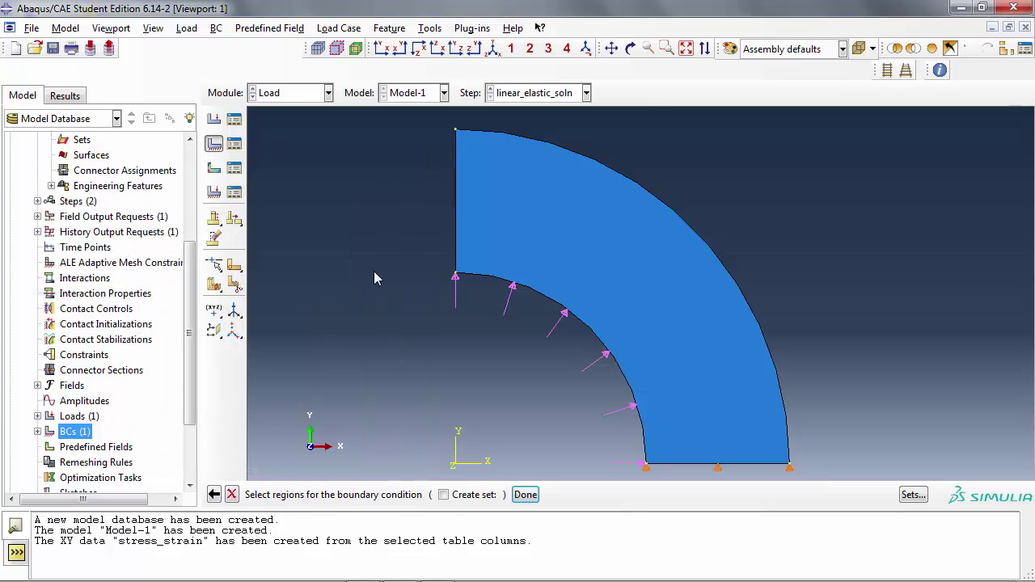
left_click(458, 223)
left_click(525, 494)
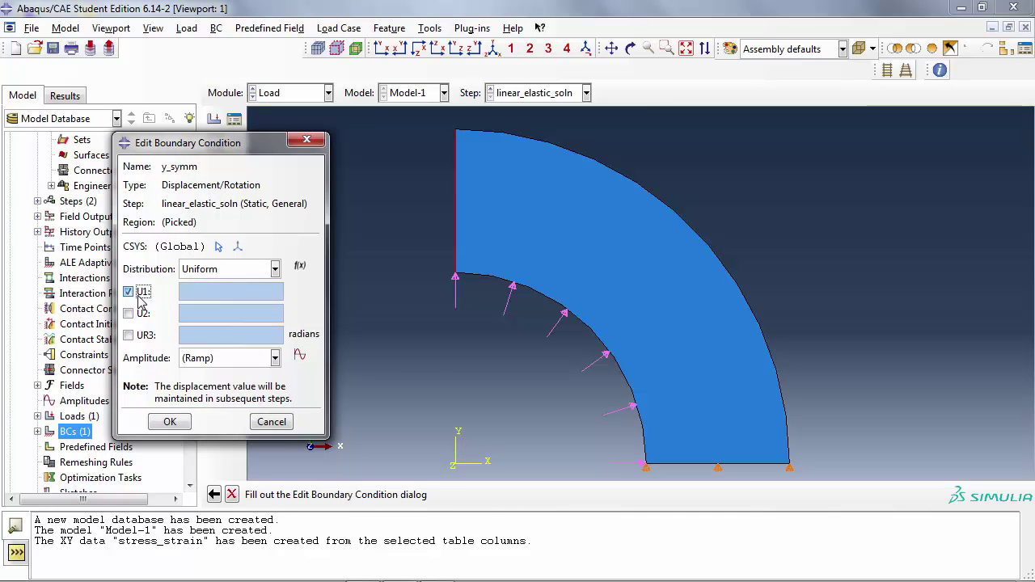
left_click(127, 292)
left_click(181, 420)
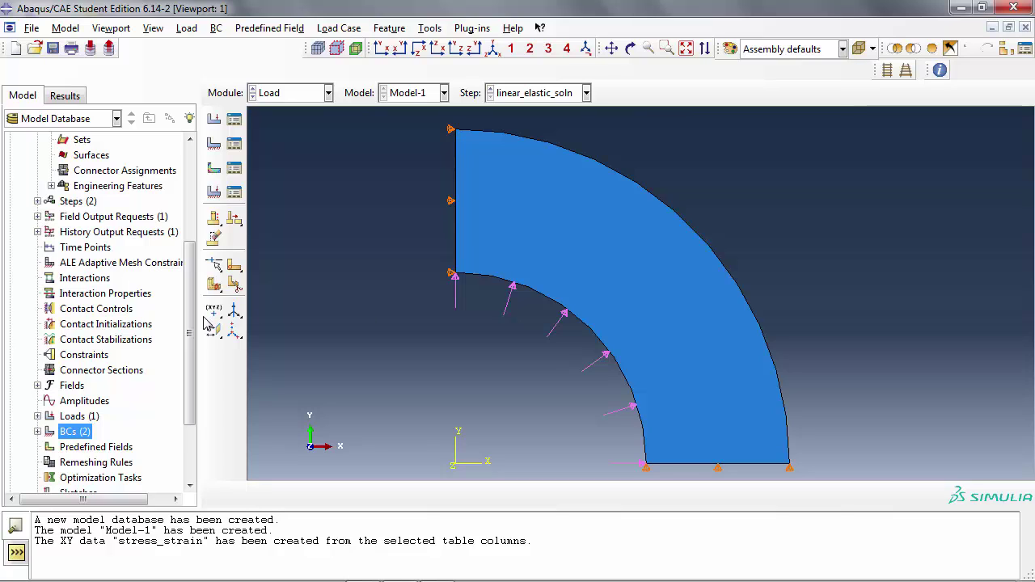
- In the Mesh module, assign Standard linear Plane Strain quad elements to the part with reduced integration turned off
left_click(305, 95)
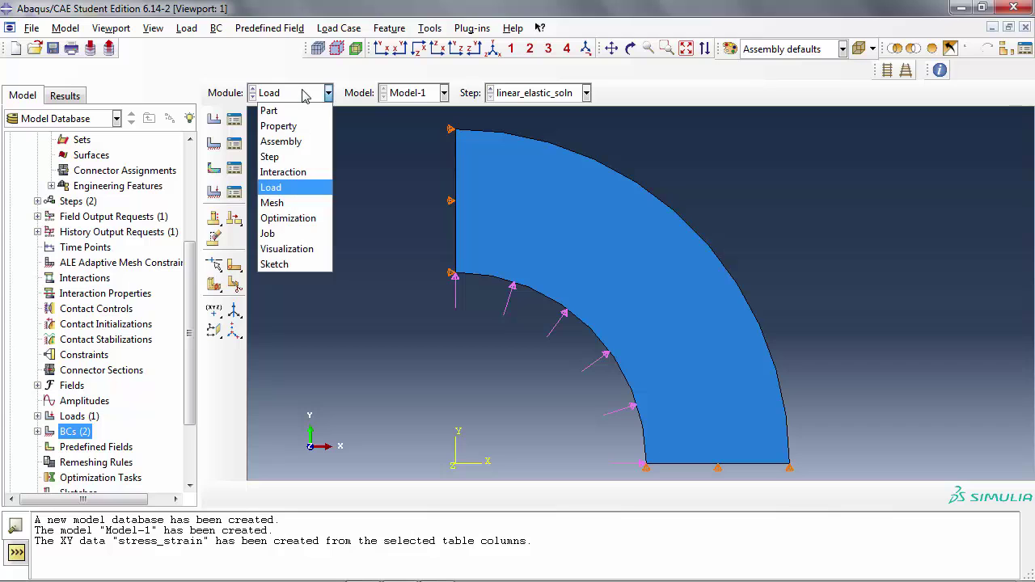
left_click(287, 204)
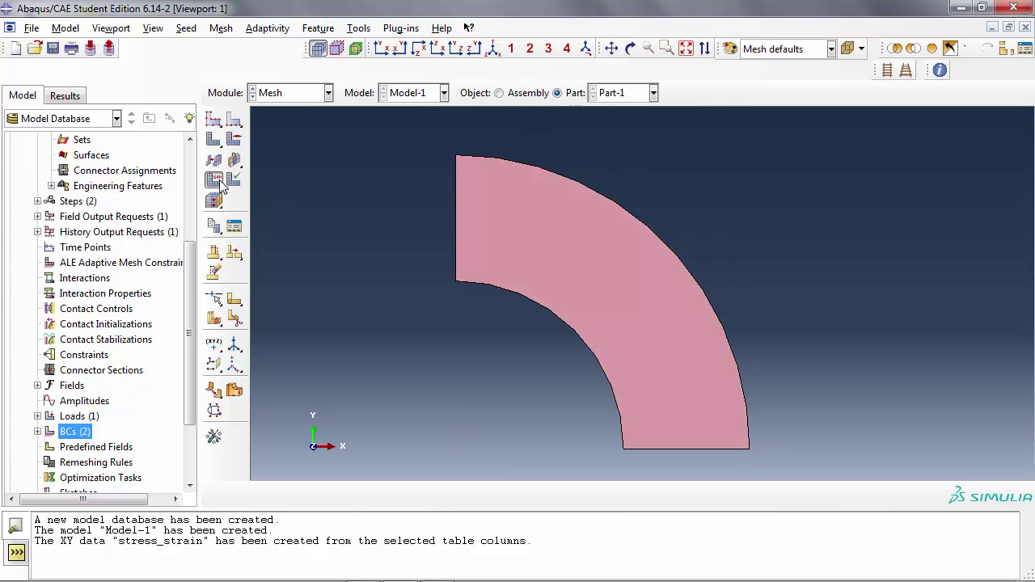
left_click(215, 180)
scroll(469, 154, "down", 2)
scroll(469, 153, "up", 2)
scroll(453, 174, "down", 3)
left_click(432, 197)
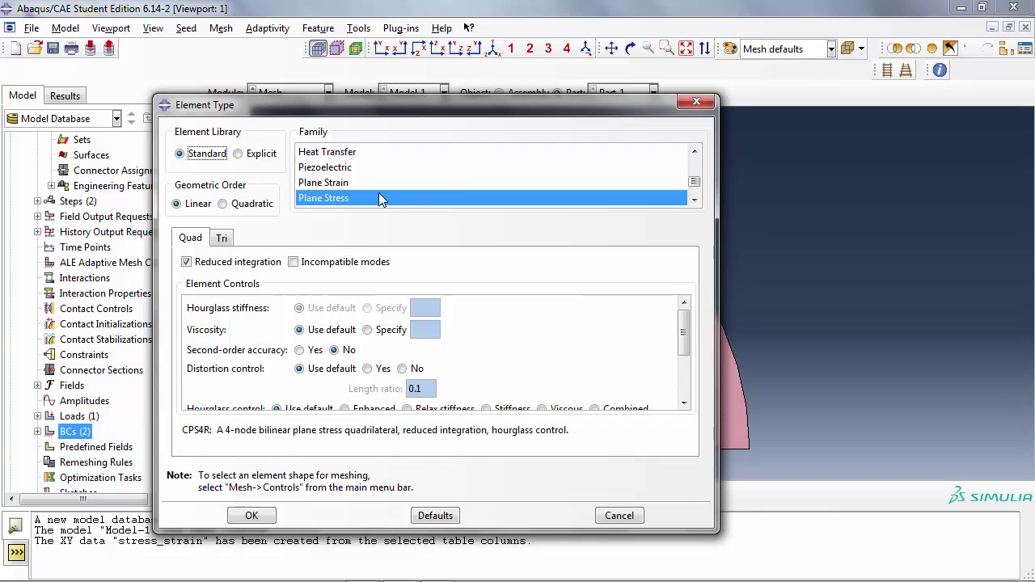
scroll(371, 197, "down", 2)
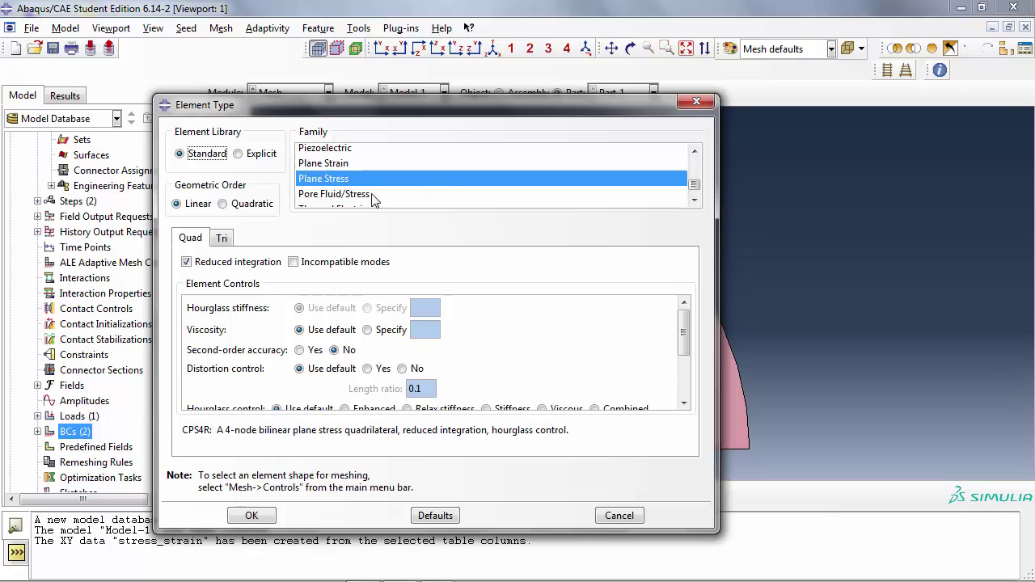
scroll(373, 199, "up", 3)
scroll(372, 200, "down", 3)
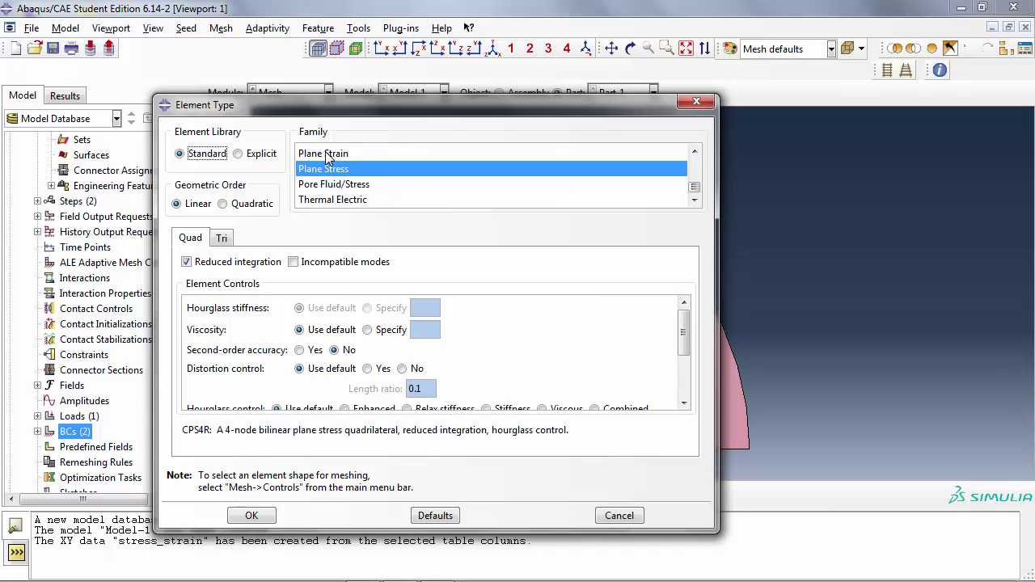
left_click(328, 156)
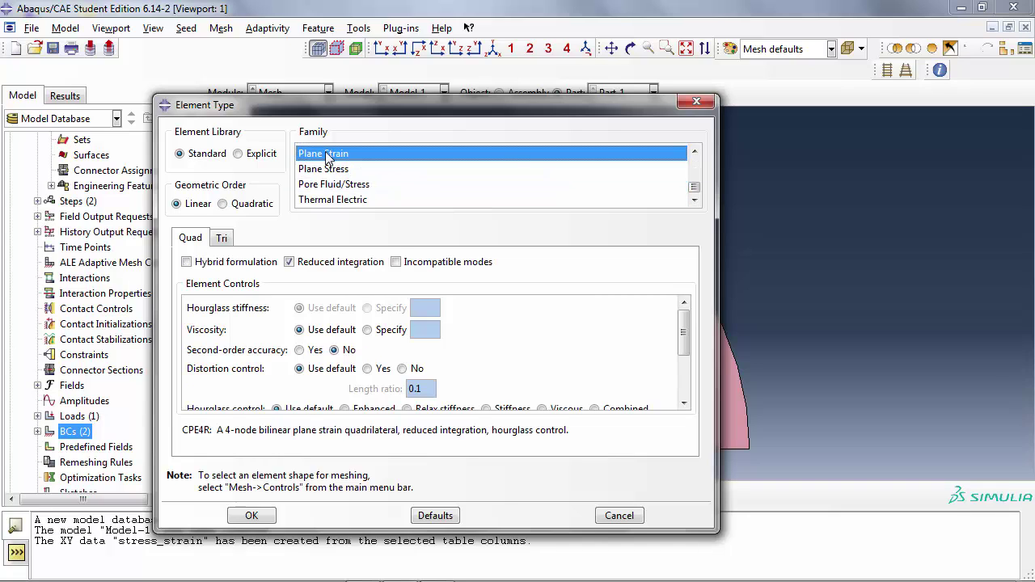
left_click(291, 263)
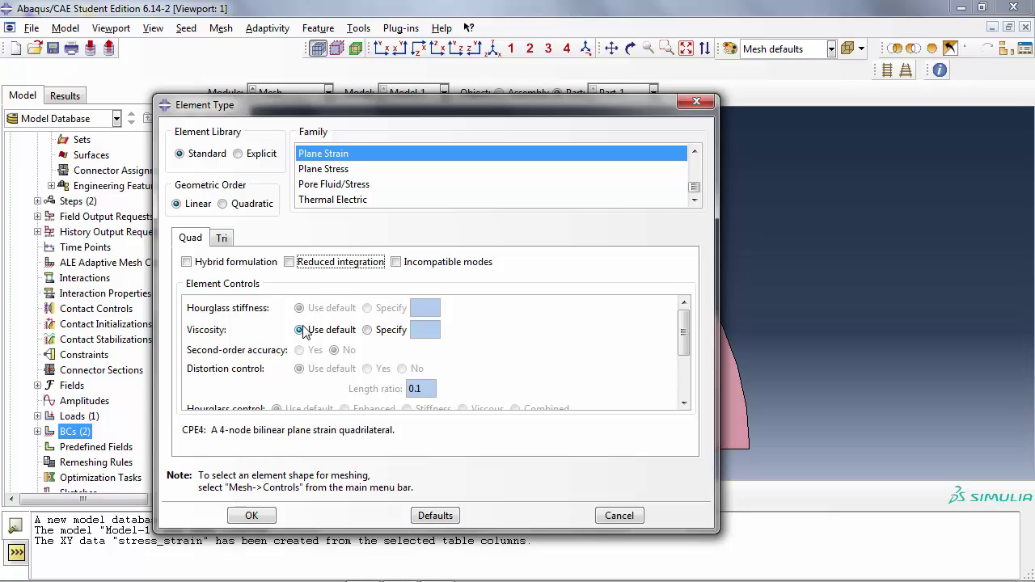
left_click(263, 524)
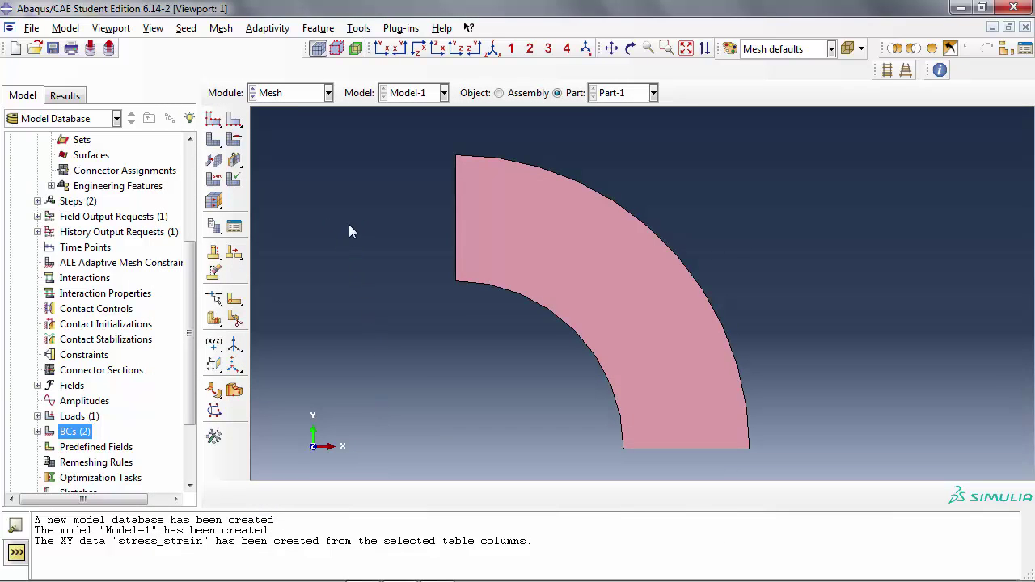
- Set the part's mesh controls to Quad element shape with the Structured technique
left_click(236, 143)
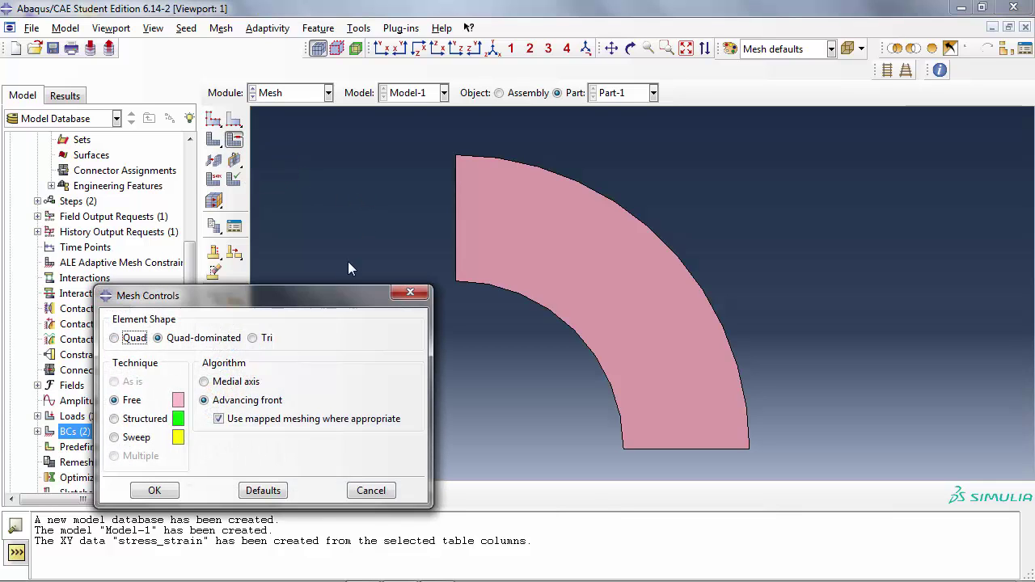
left_click(116, 339)
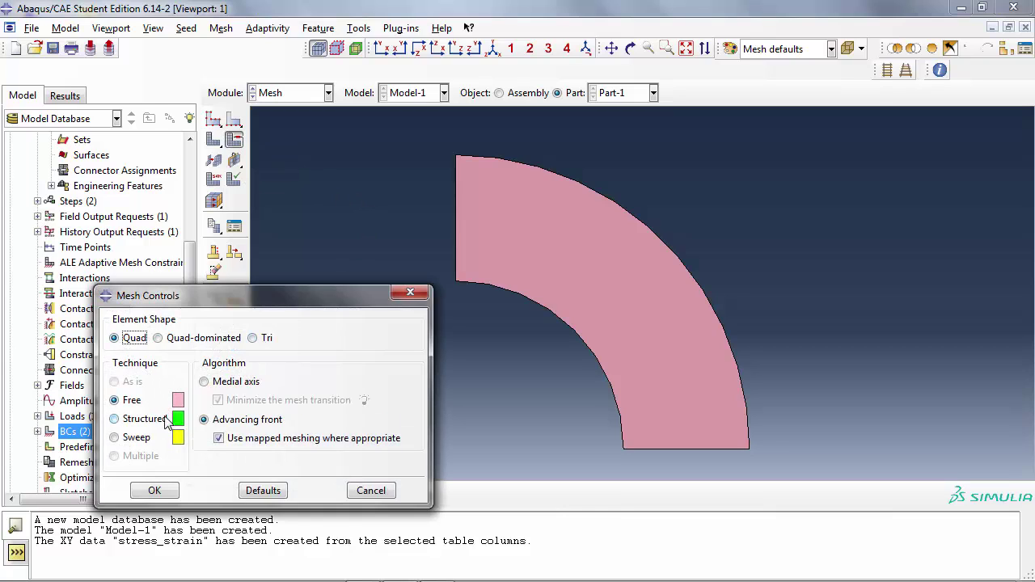
left_click(127, 426)
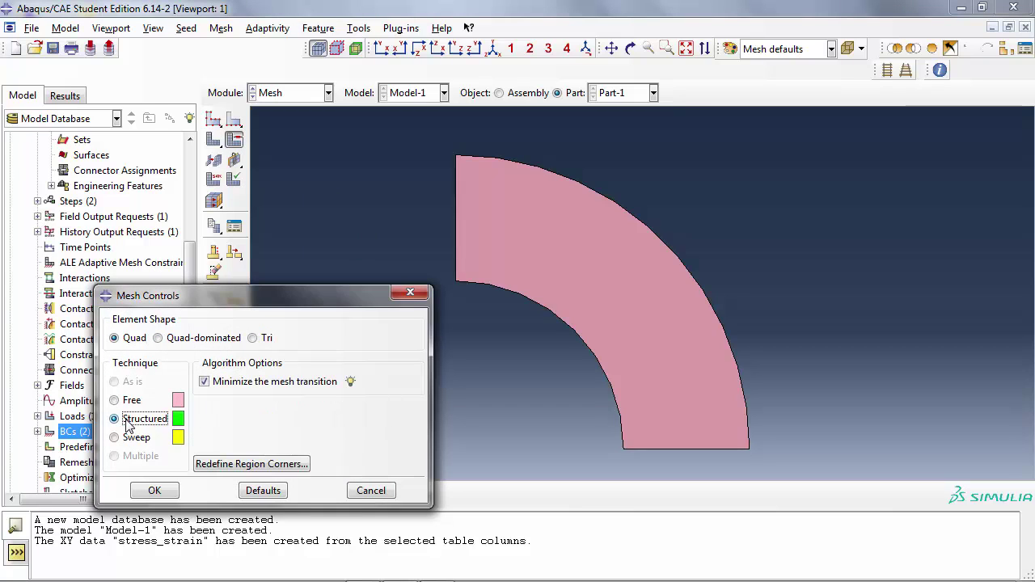
left_click(161, 493)
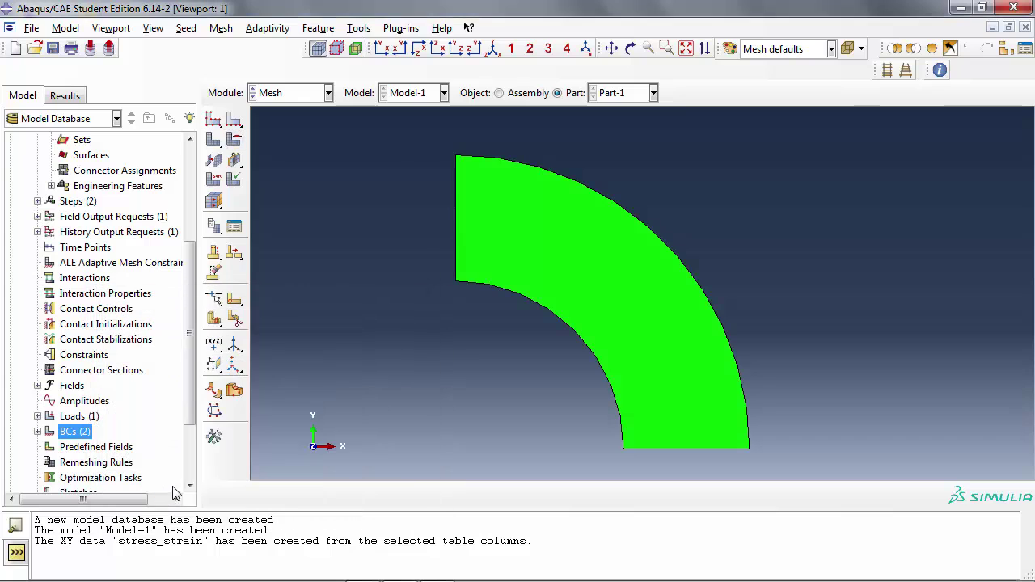
- Seed the part with an approximate global size of 0.1 and generate its mesh
left_click(214, 119)
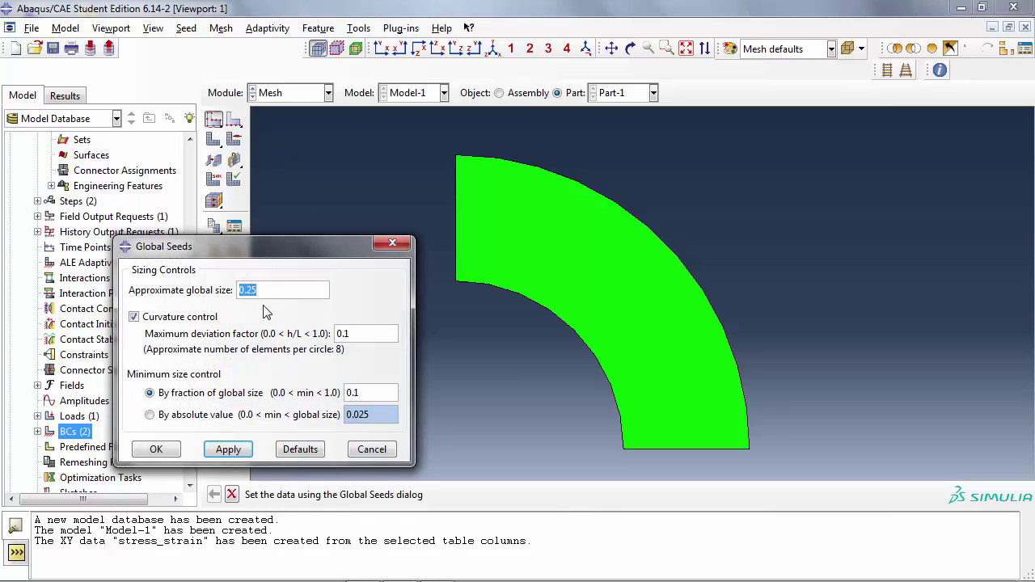
left_click(228, 449)
left_click_drag(288, 292, 234, 293)
type("0.1")
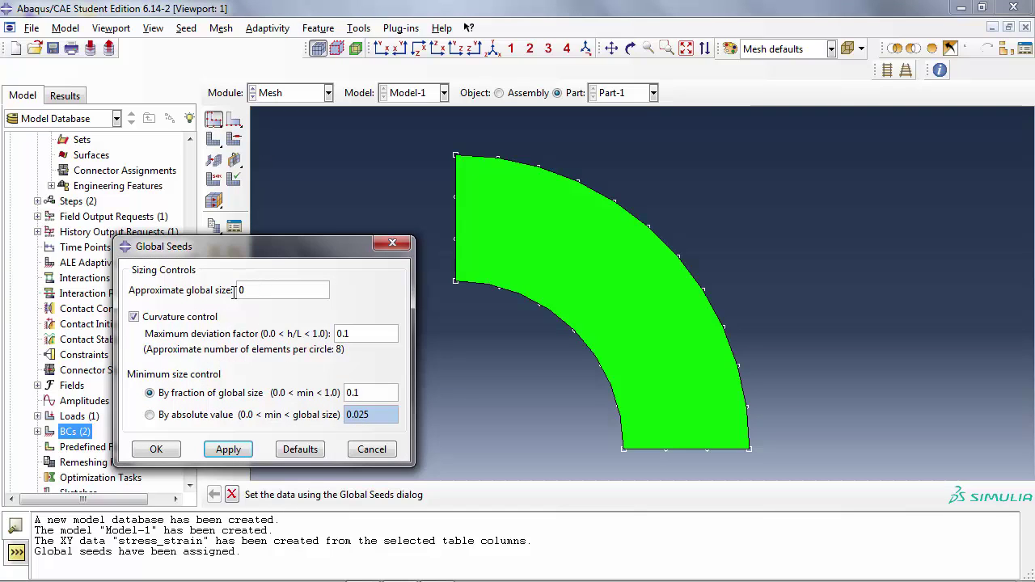
left_click(228, 450)
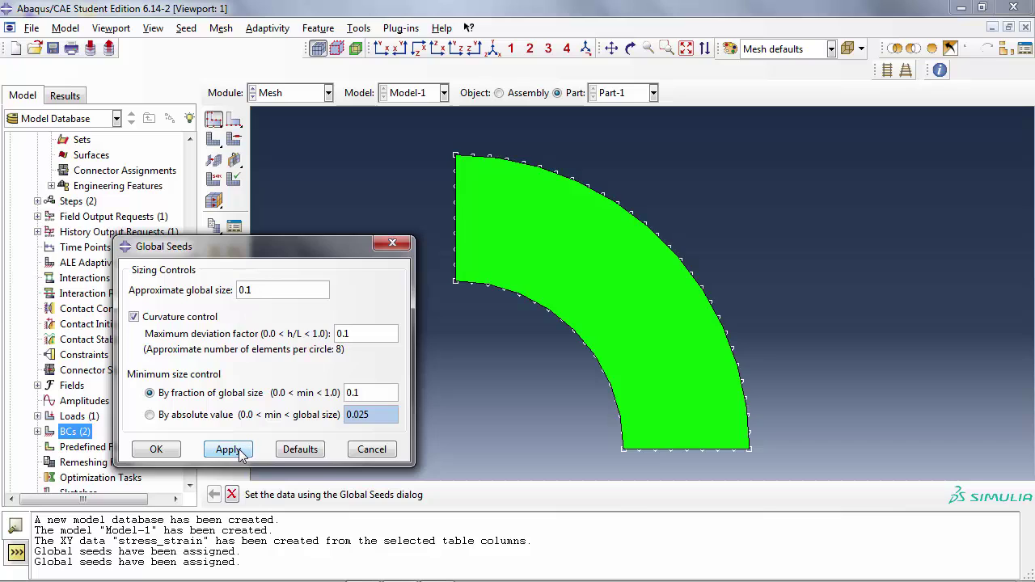
left_click(156, 450)
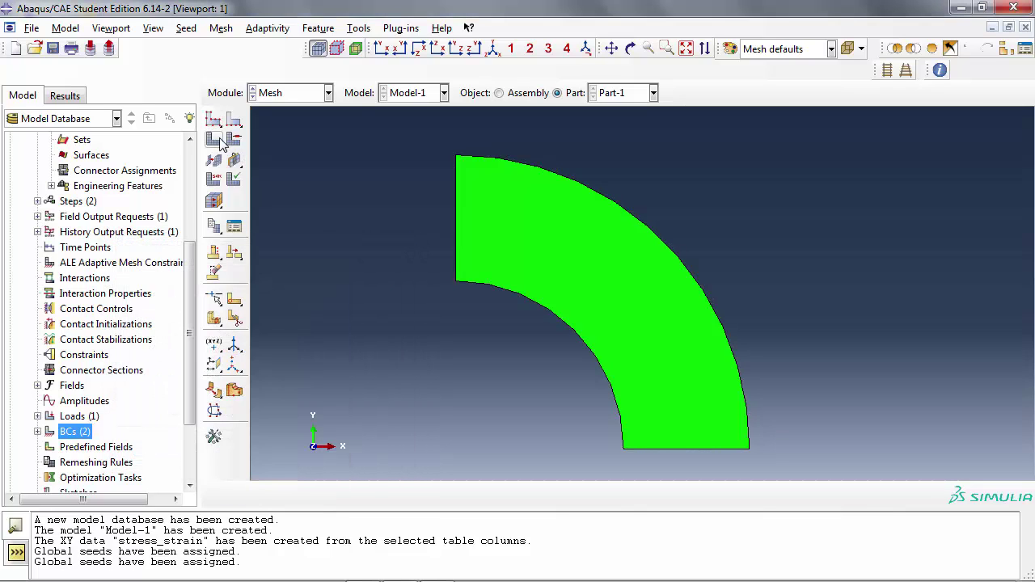
left_click(215, 141)
left_click(350, 493)
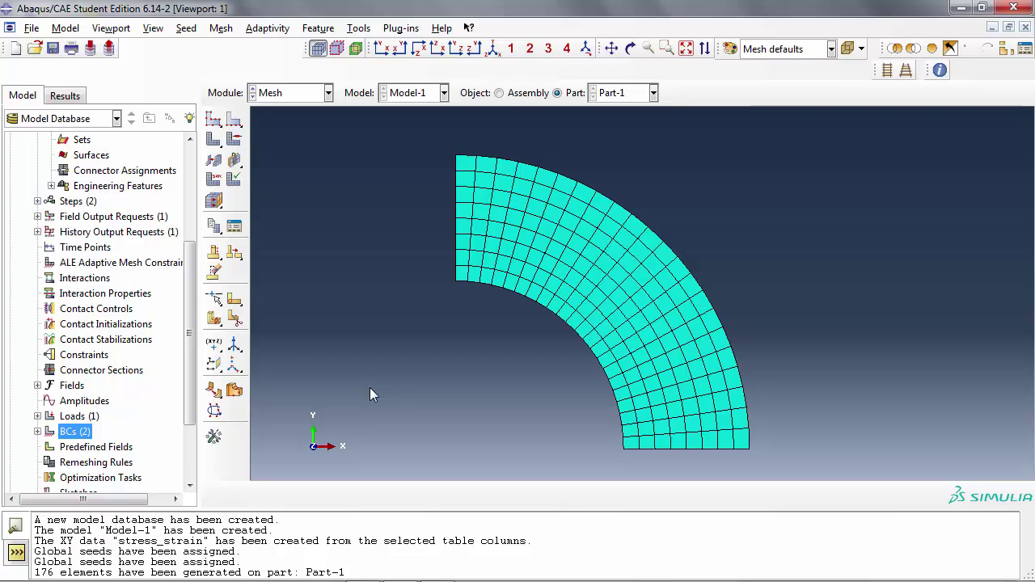
- Assign local seeds by number to both straight edges with 15 elements, single bias and bias ratio 2, deleting the invalidated mesh
left_click(236, 123)
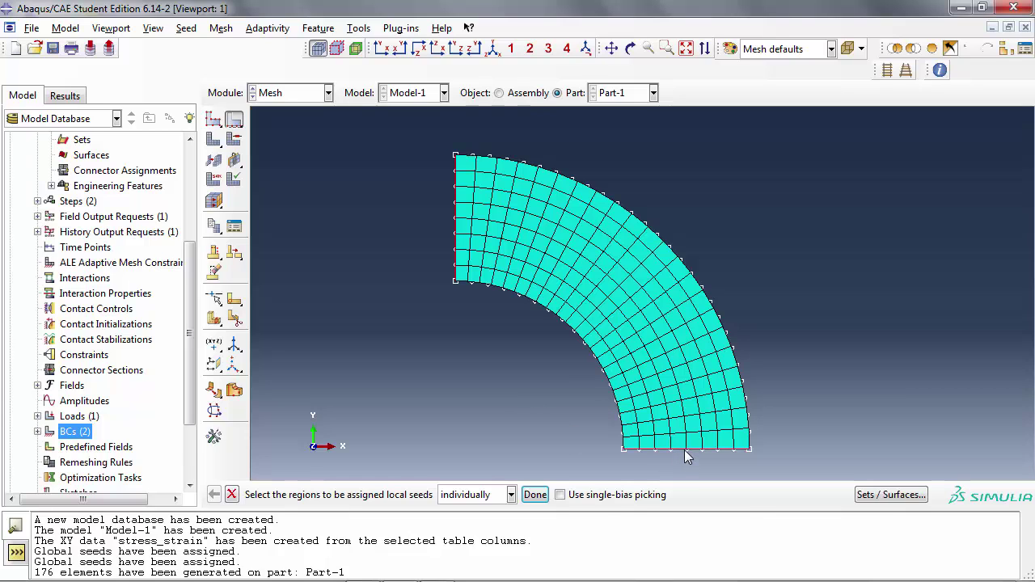
middle_click(437, 330)
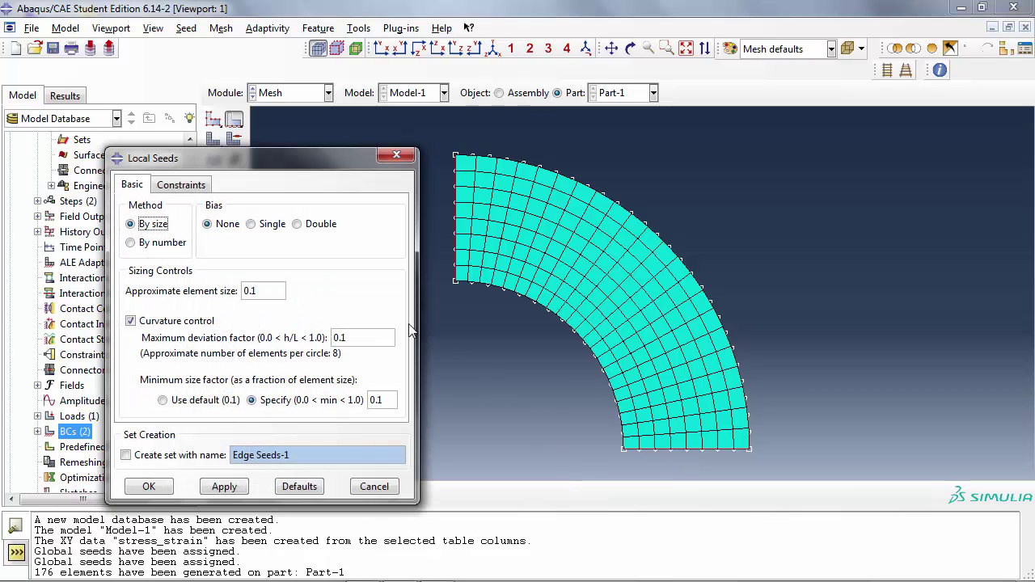
left_click(143, 245)
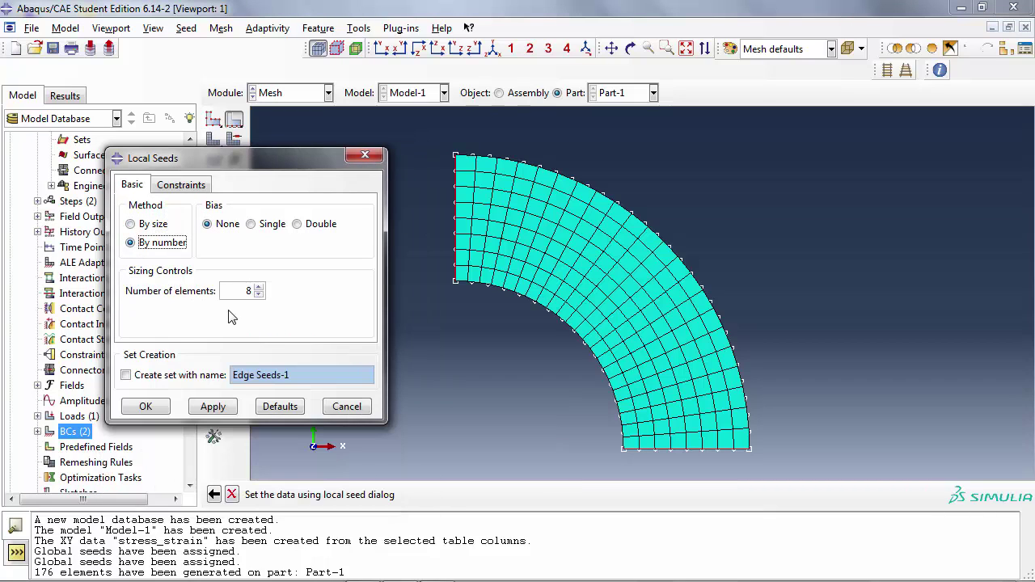
double_click(249, 291)
type("15")
left_click(259, 225)
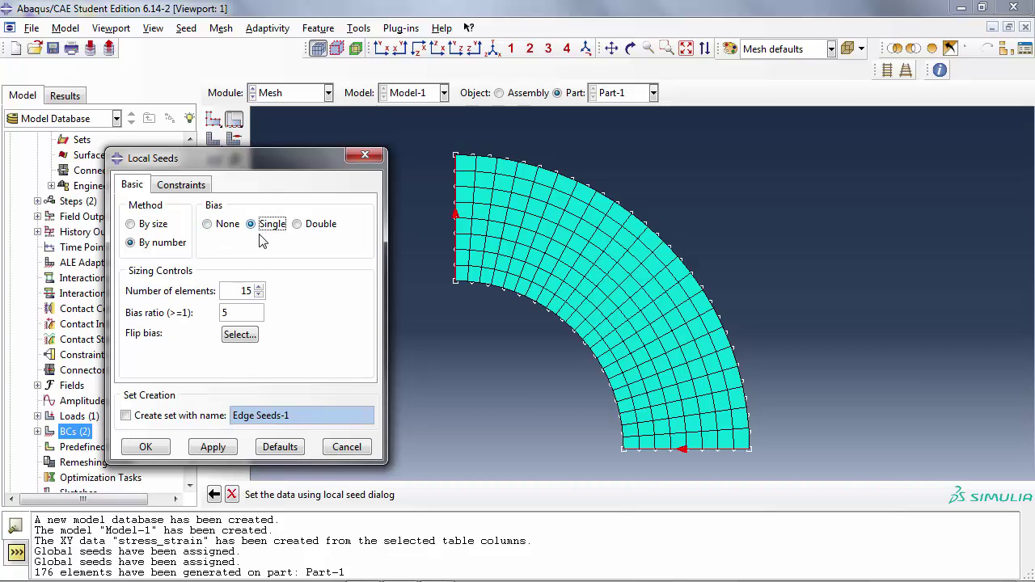
left_click_drag(241, 313, 209, 320)
type("2")
left_click(213, 447)
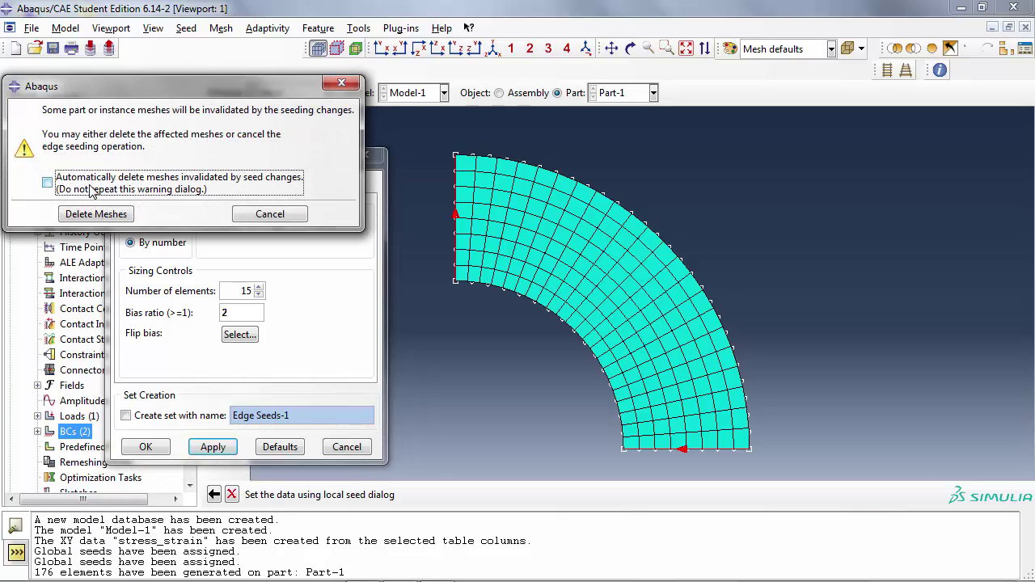
left_click(96, 212)
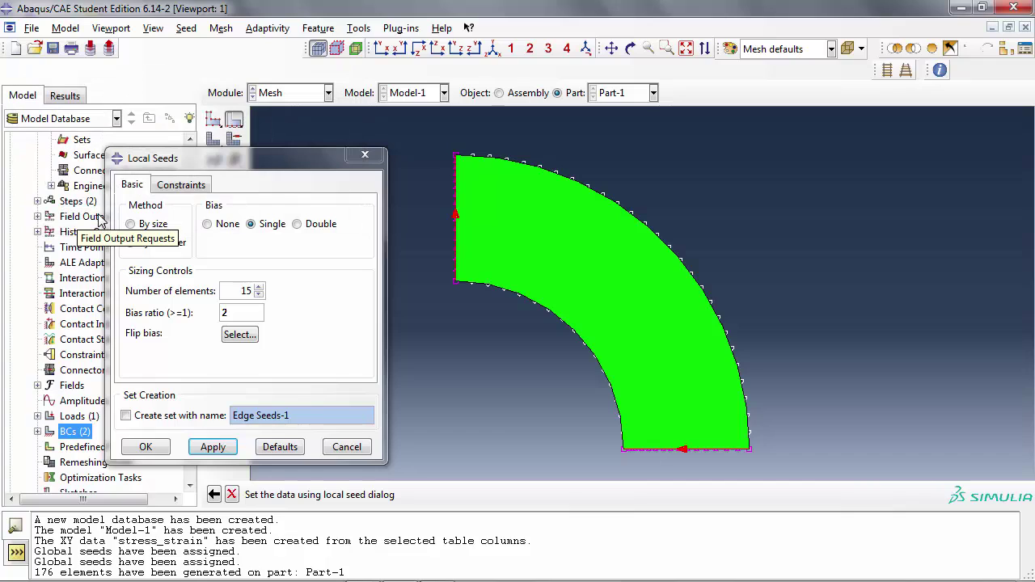
- Flip the seed bias on the vertical straight edge to point toward the inner arc and remesh the part
left_click(240, 335)
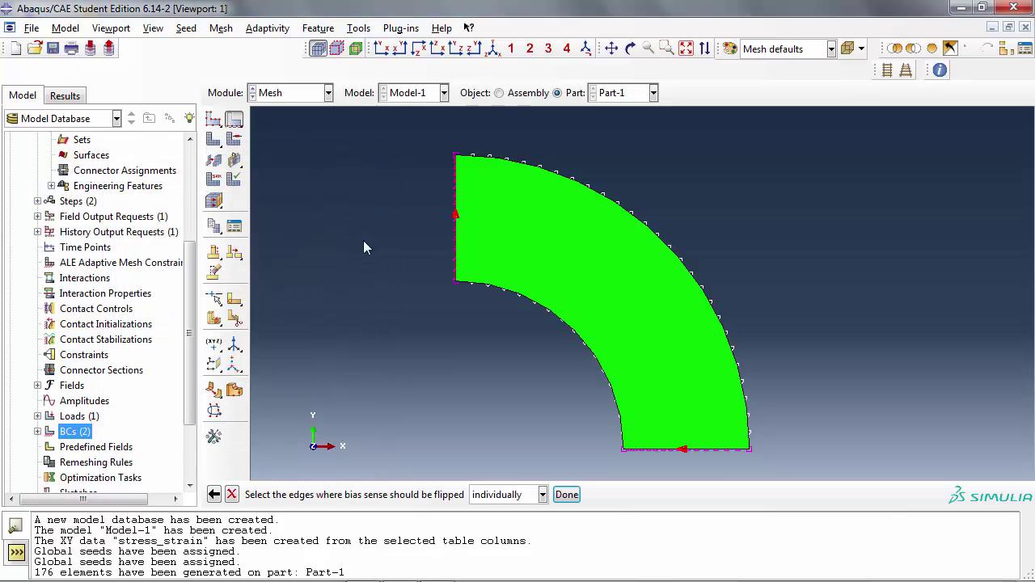
left_click(566, 495)
left_click(232, 450)
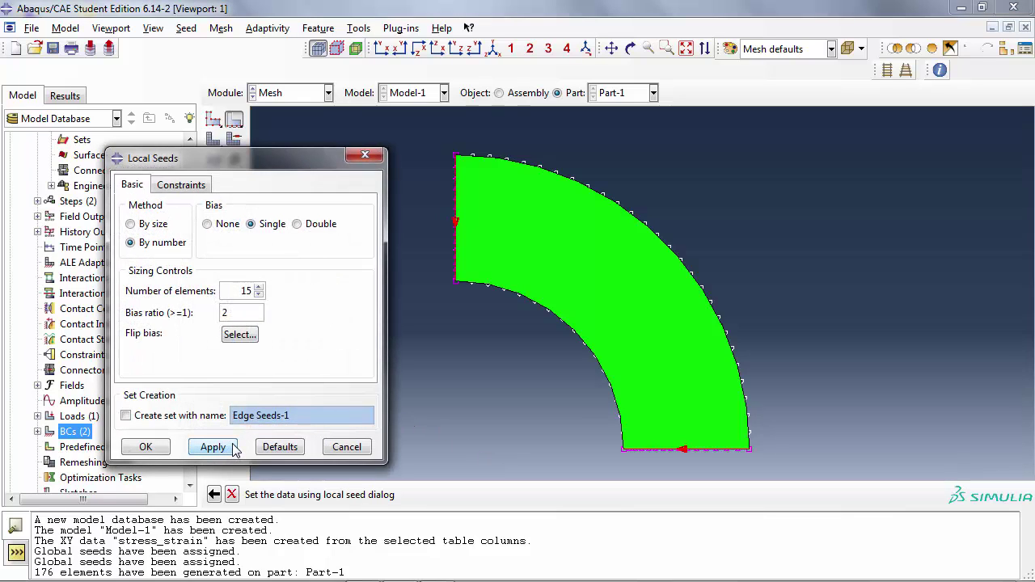
left_click(156, 447)
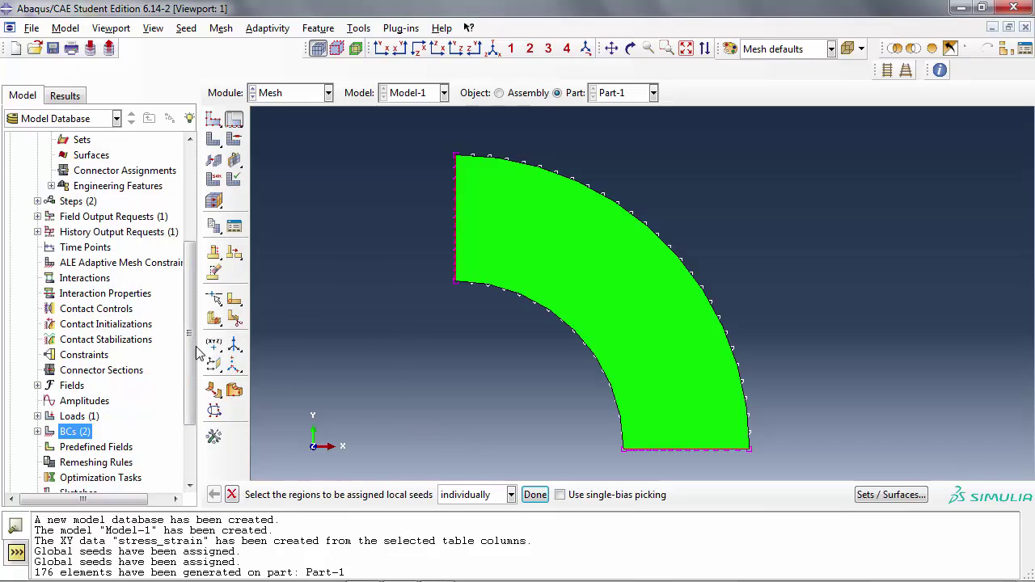
left_click(214, 159)
left_click(352, 494)
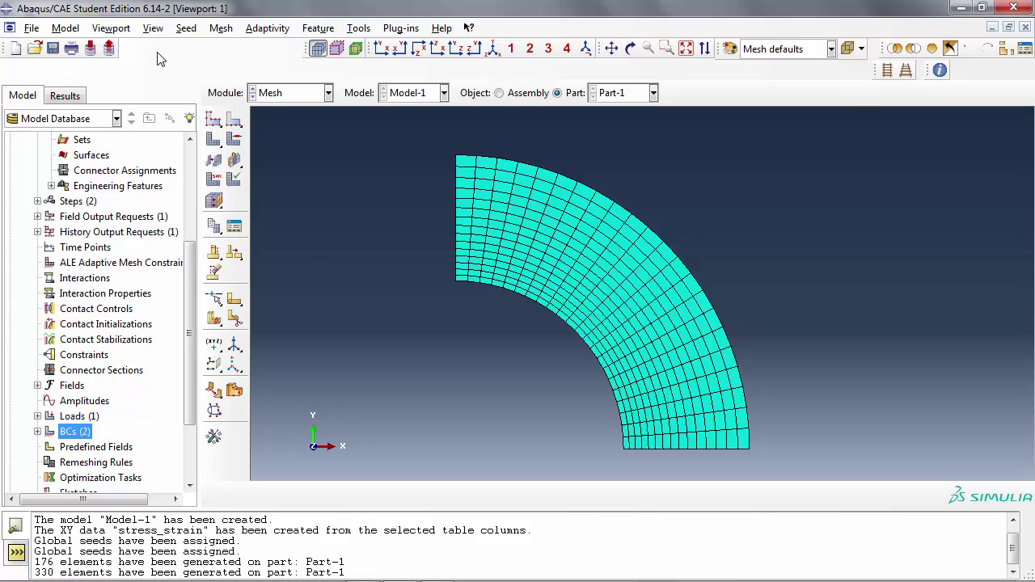
- Create an analysis job named linear_static_quart_tube from Model-1 with the default job settings
scroll(48, 396, "down", 2)
scroll(48, 396, "up", 2)
scroll(49, 396, "down", 2)
double_click(55, 439)
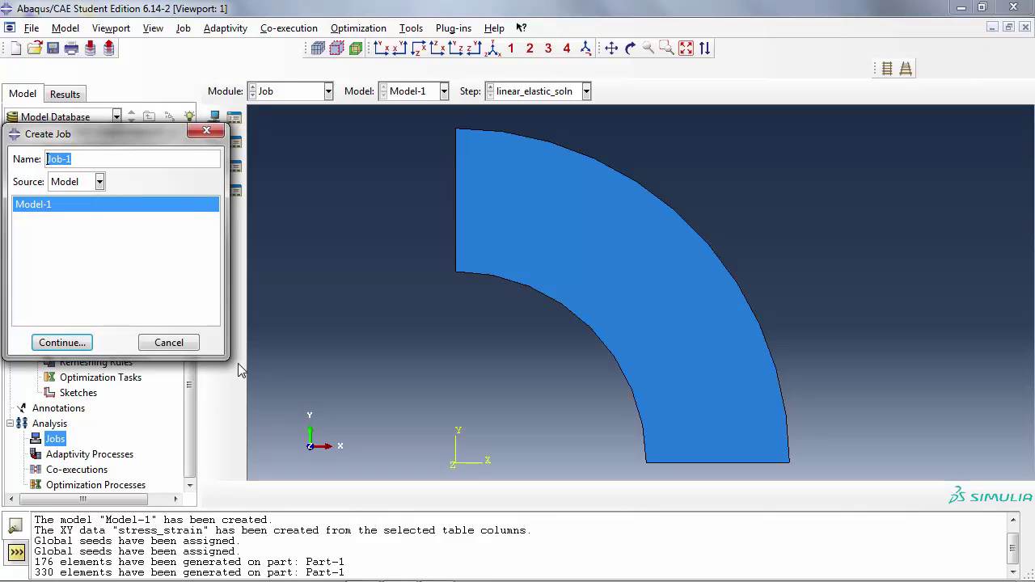
type("linear_static_quart_tube")
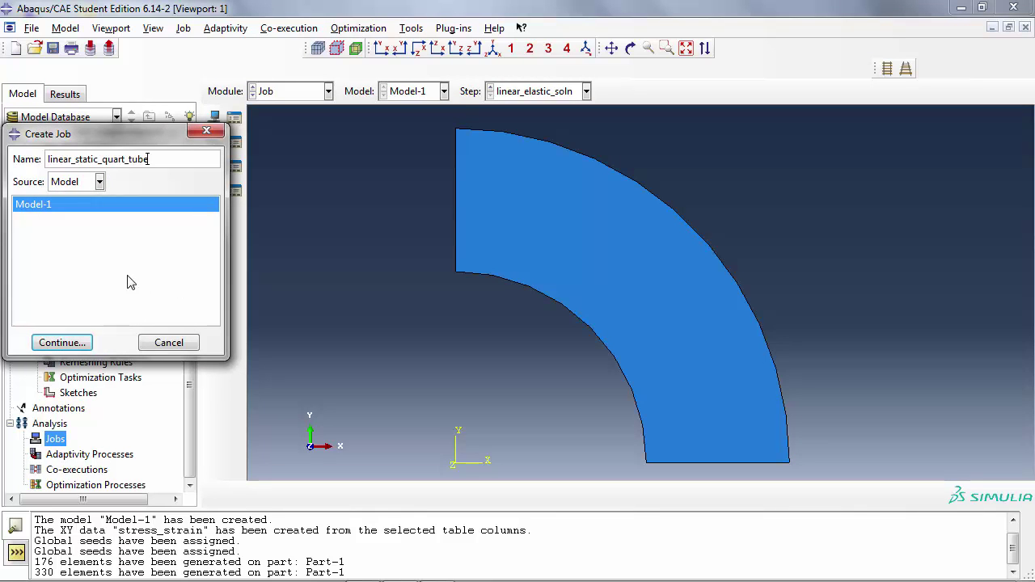
left_click(83, 343)
left_click(105, 536)
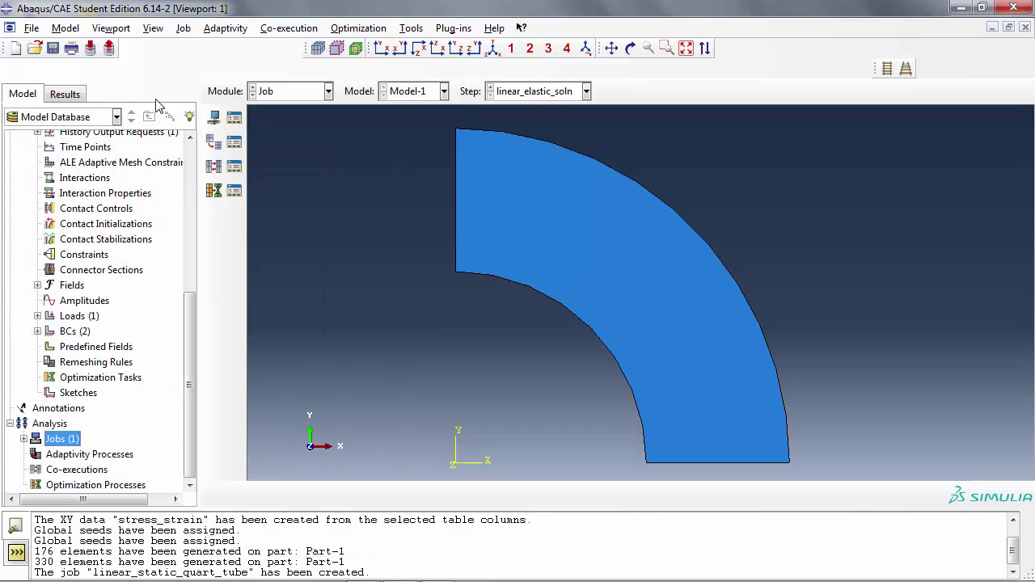
- Save the model database as quarter_tube.cae and submit the linear_static_quart_tube job for analysis
left_click(53, 48)
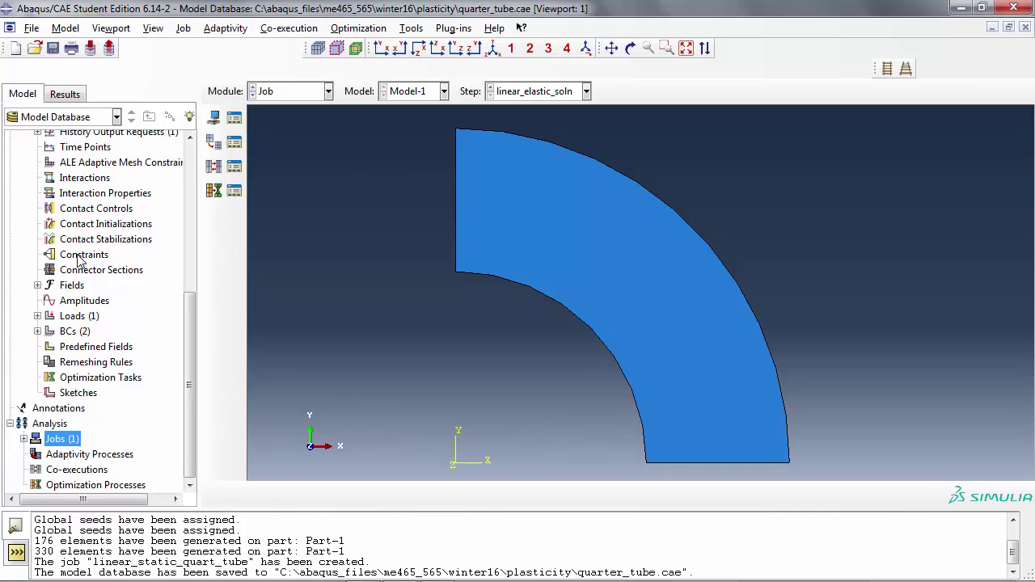
left_click(24, 439)
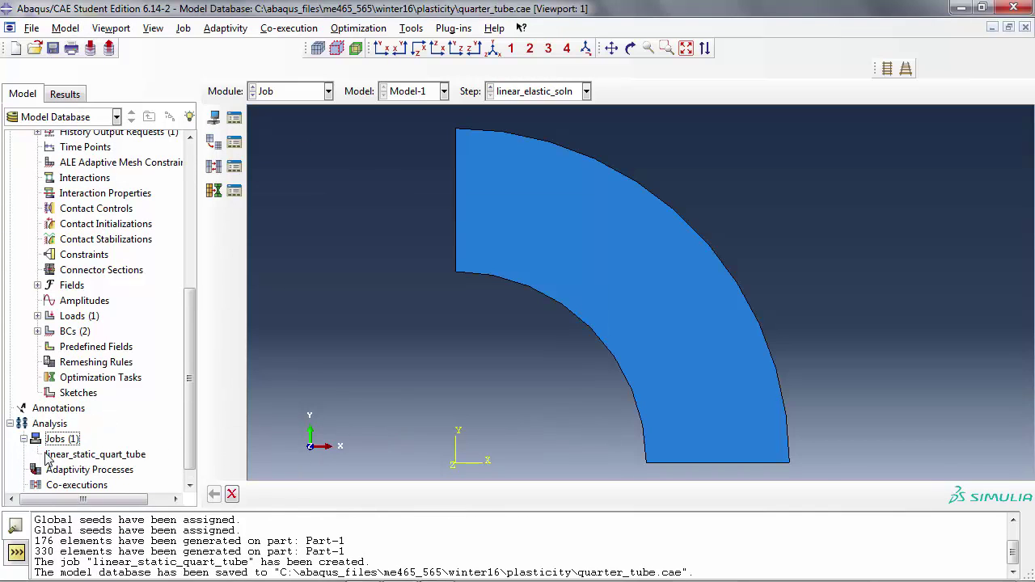
right_click(44, 457)
left_click(83, 495)
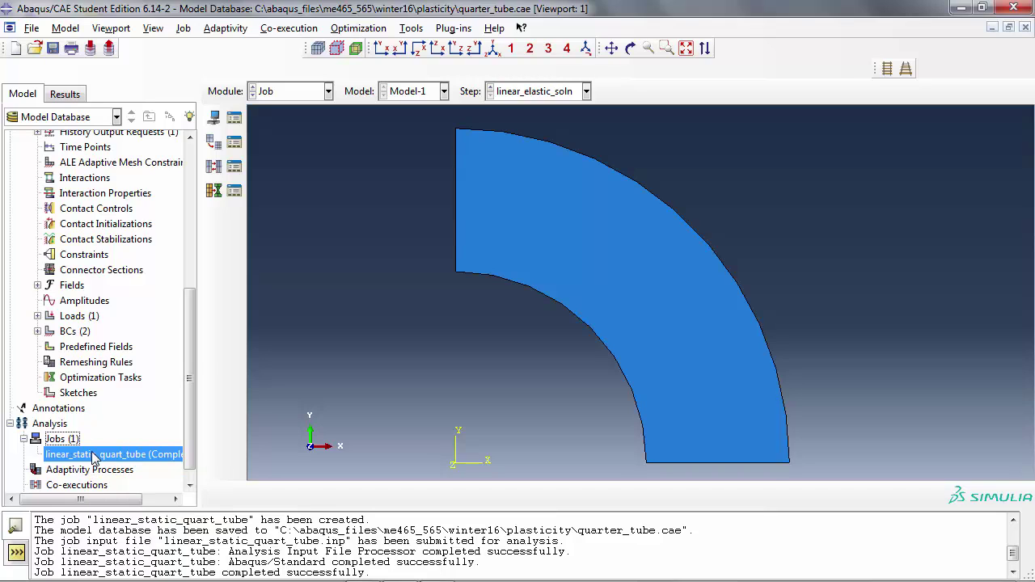
- Open the results of the linear_static_quart_tube job and plot the Mises stress contours on the deformed shape
right_click(95, 457)
left_click(126, 538)
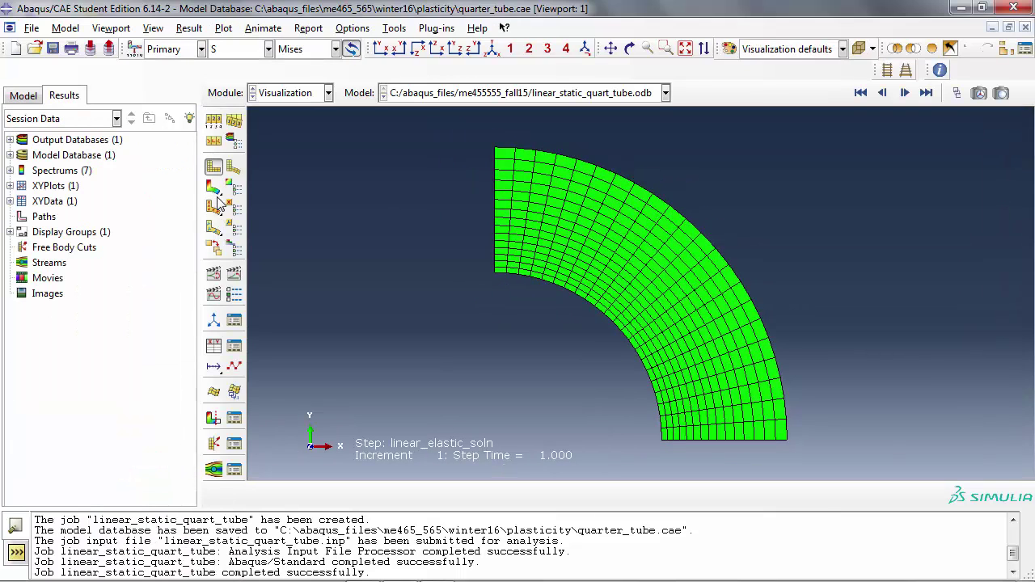
left_click(213, 187)
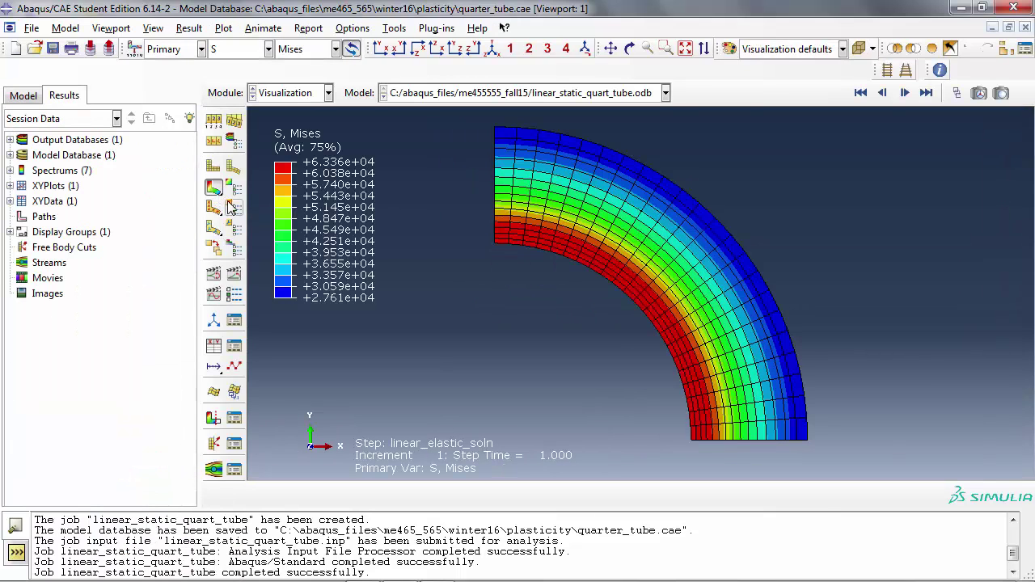
- Overlay the undeformed shape on the Mises stress contour plot by allowing multiple plot states
left_click(213, 248)
left_click(214, 166)
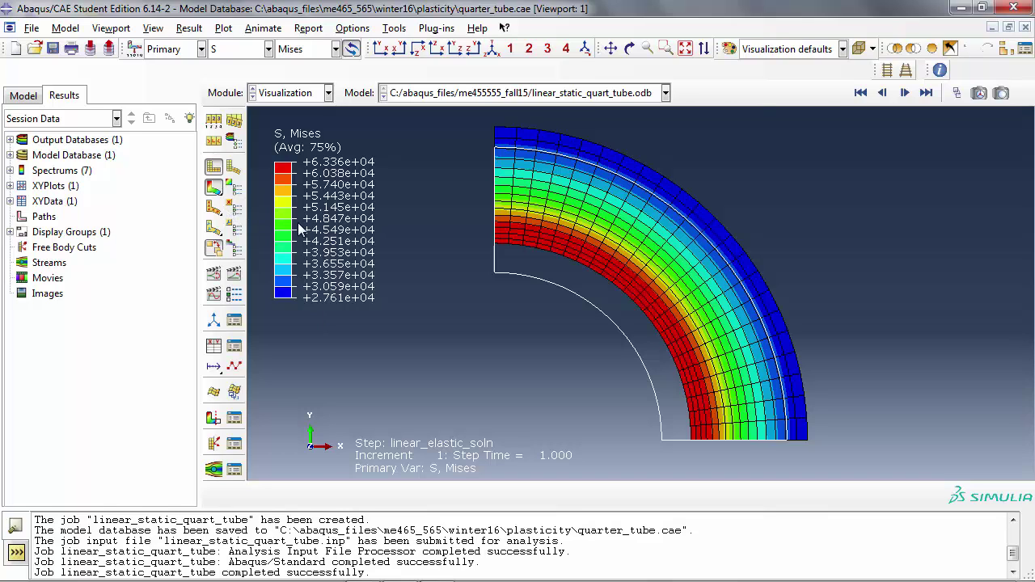
- Copy Model-1 to a new model named plastic_model
left_click(23, 96)
scroll(49, 174, "up", 5)
scroll(49, 174, "up", 2)
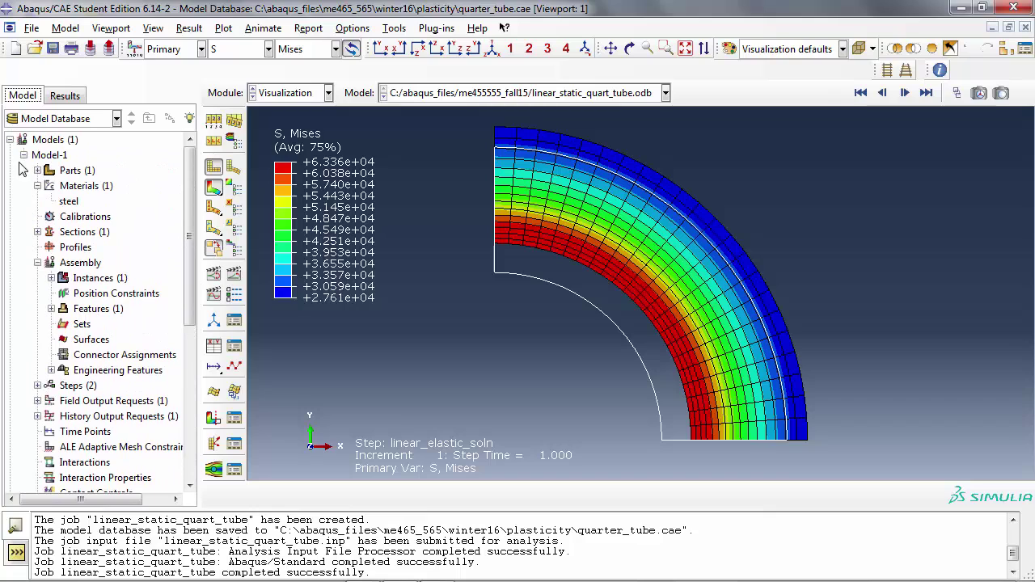
left_click(24, 154)
right_click(53, 156)
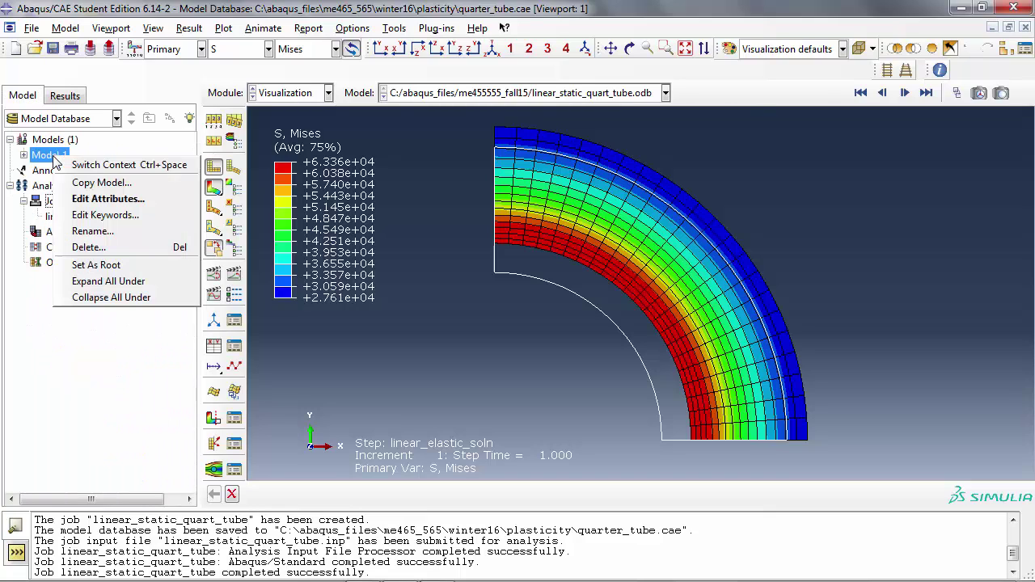
key("Escape")
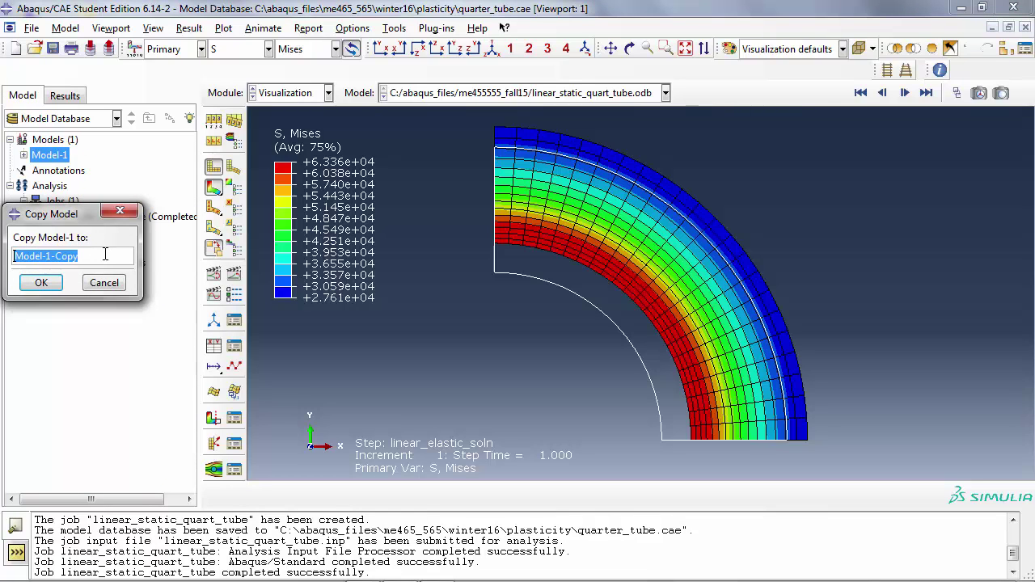
type("pla")
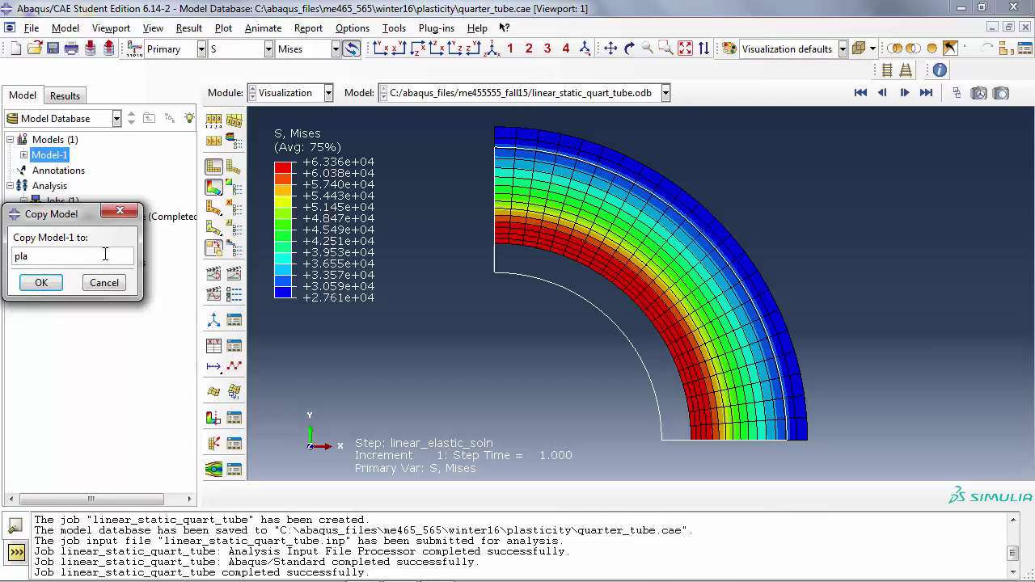
type("stic_model")
left_click(40, 283)
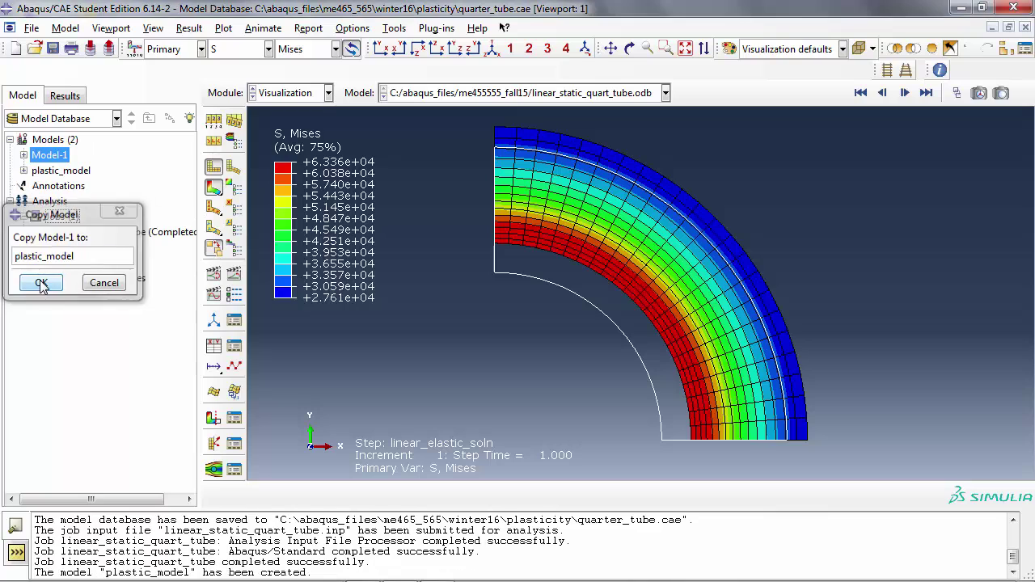
- Replace the linear_elastic_soln step of plastic_model with a new Static, General procedure
left_click(25, 170)
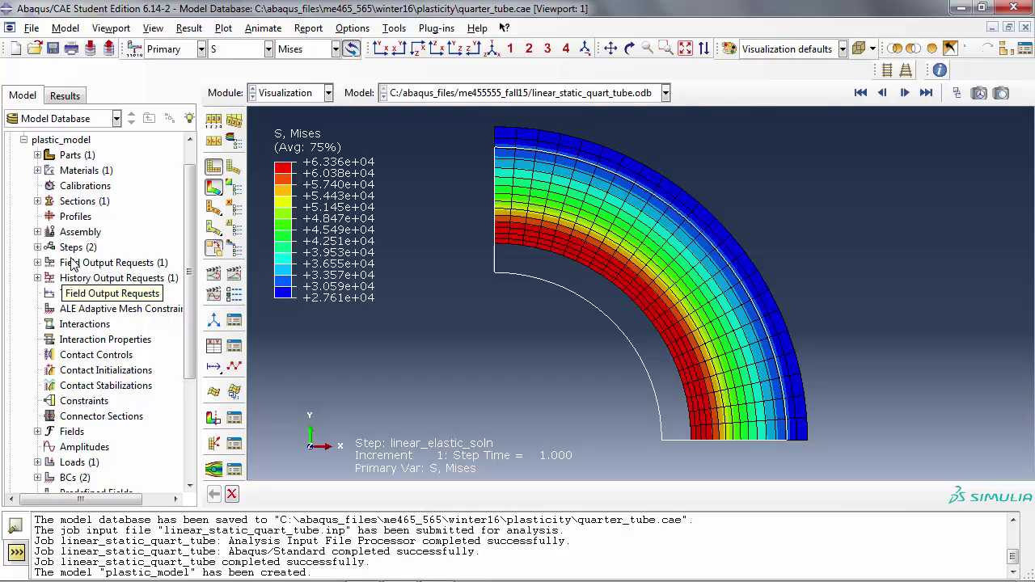
left_click(37, 248)
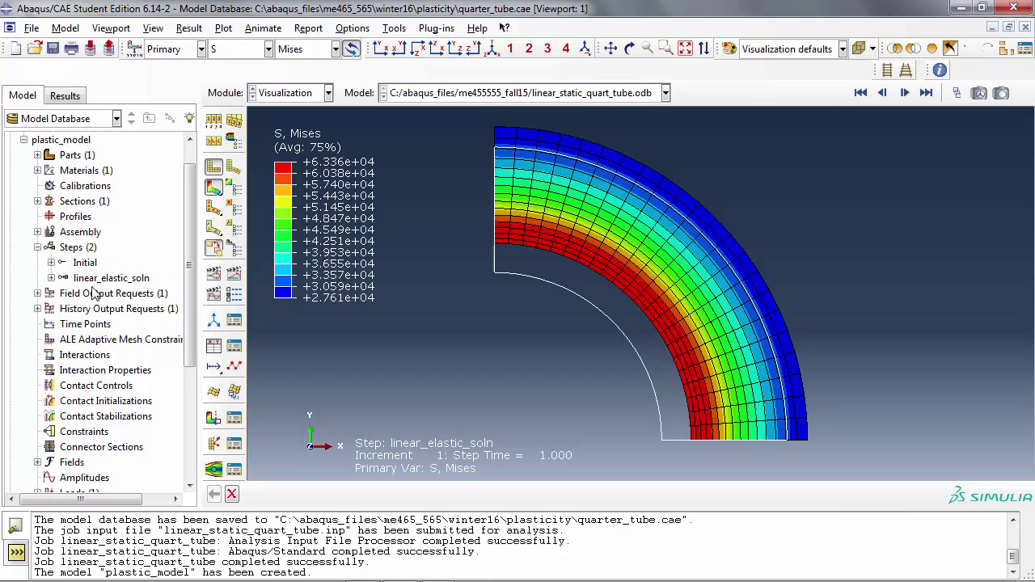
mouse_move(96, 287)
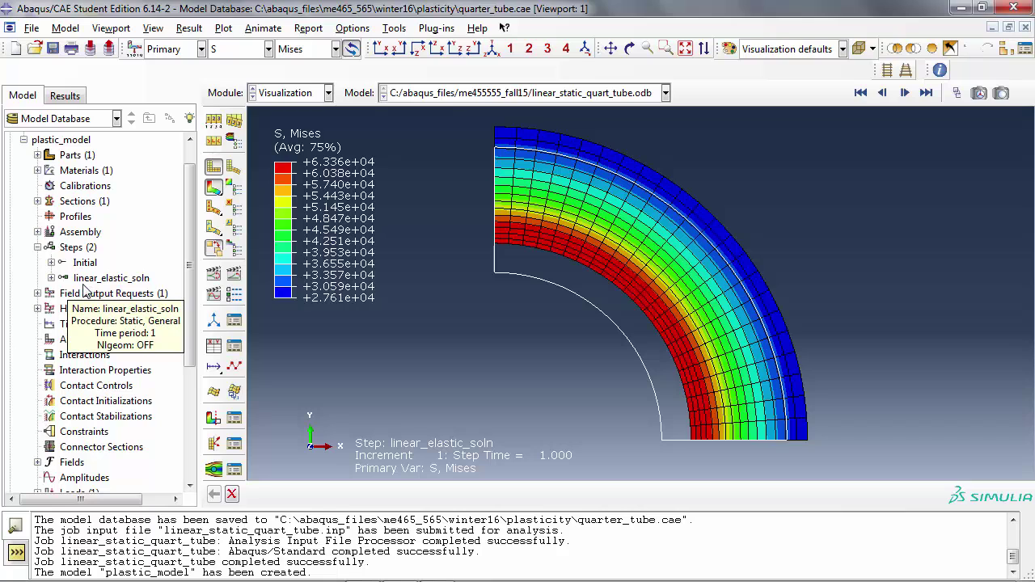
right_click(96, 279)
left_click(159, 336)
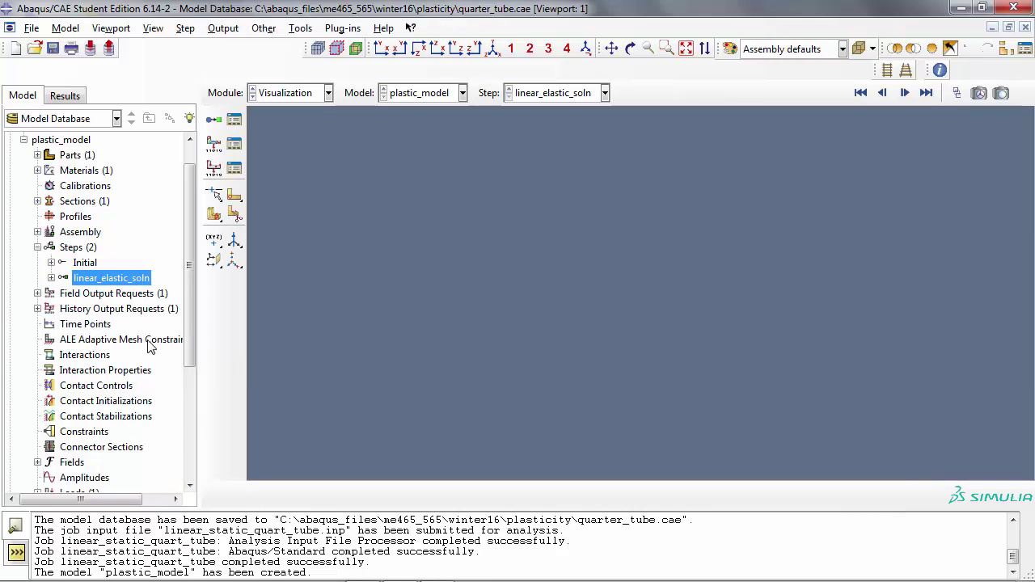
left_click_drag(146, 154, 337, 167)
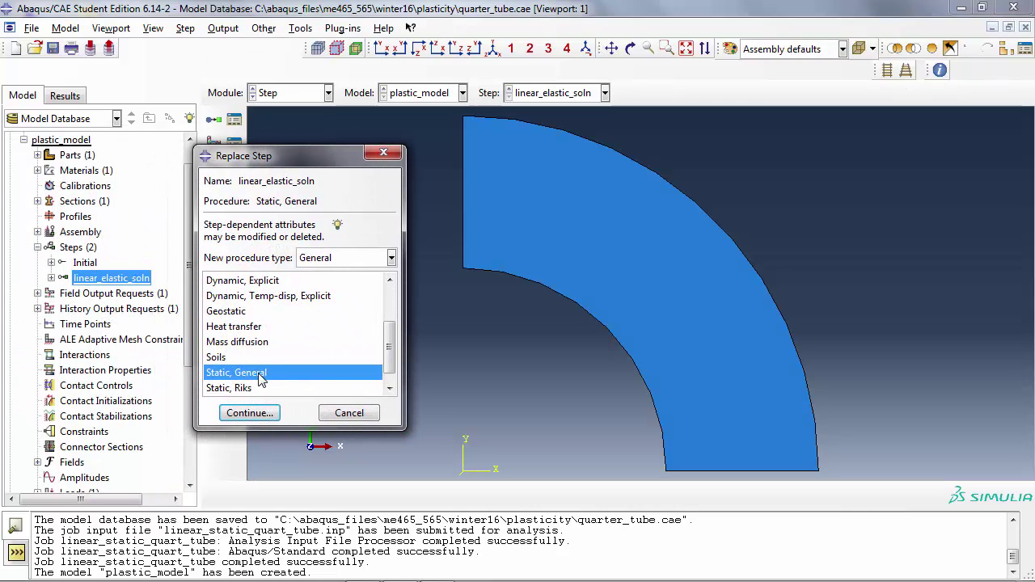
left_click(257, 412)
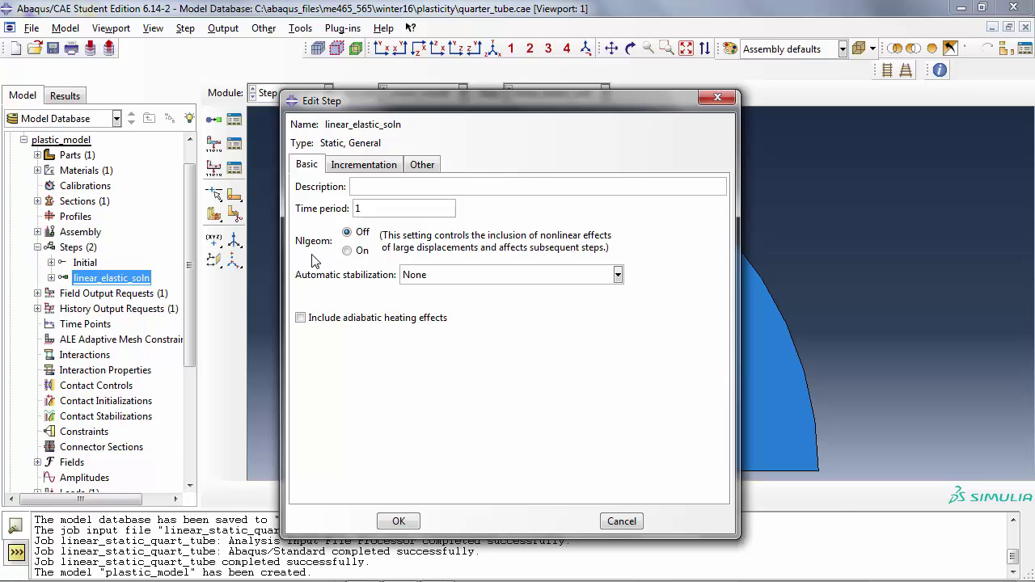
- Set the initial increment size of the replaced analysis step to 0.25 and accept the step definition
left_click(352, 169)
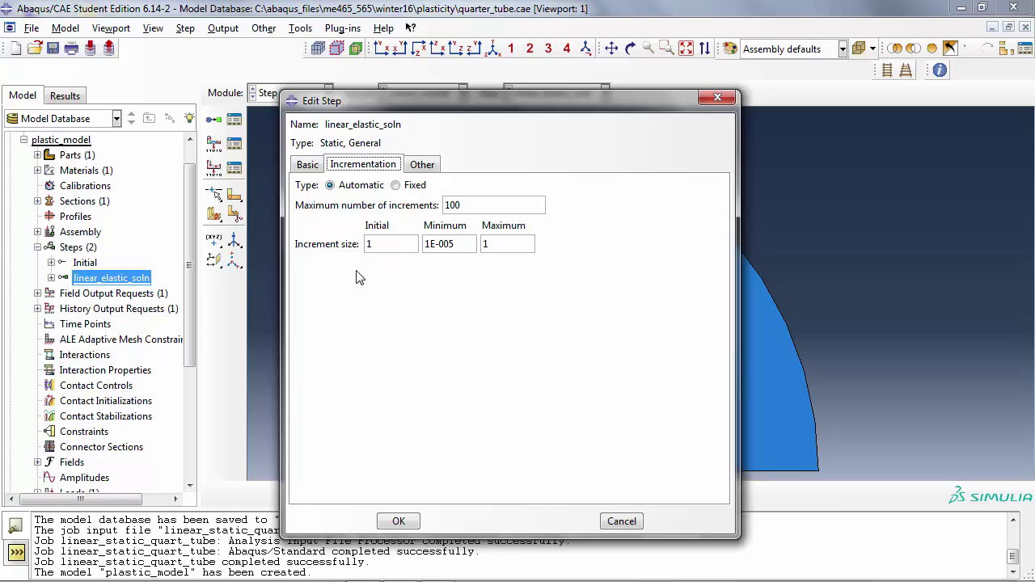
left_click_drag(377, 245, 316, 247)
type("0.25")
key("XF86MonBrightnessDown")
left_click(413, 521)
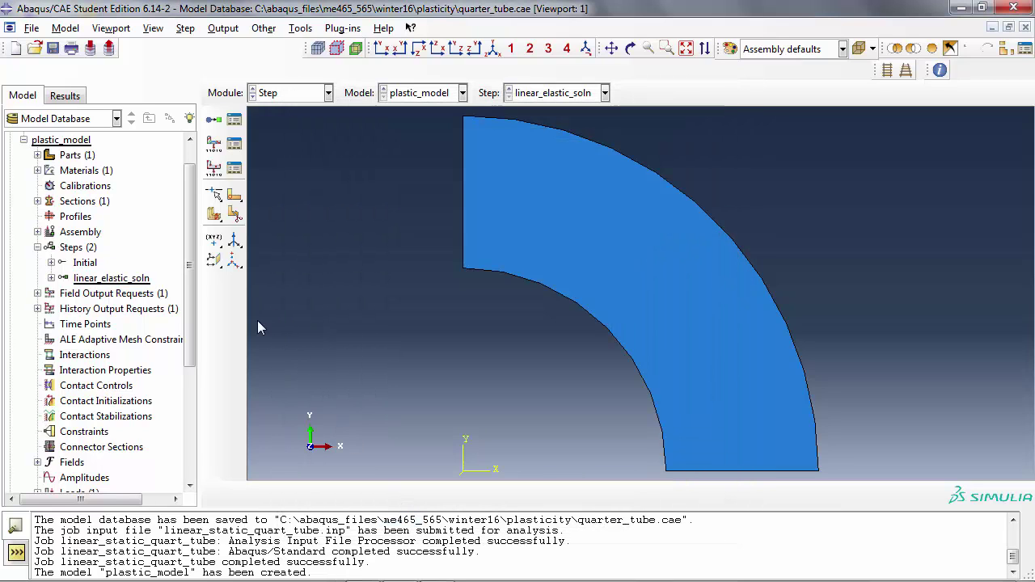
- Rename the linear_elastic_soln step of plastic_model as plastic_soln
right_click(142, 278)
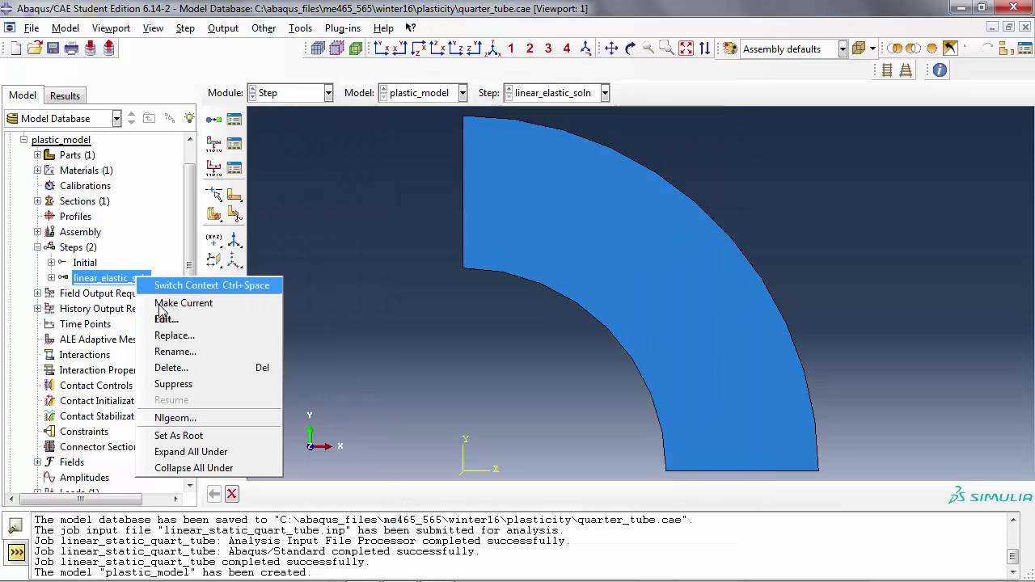
left_click(175, 351)
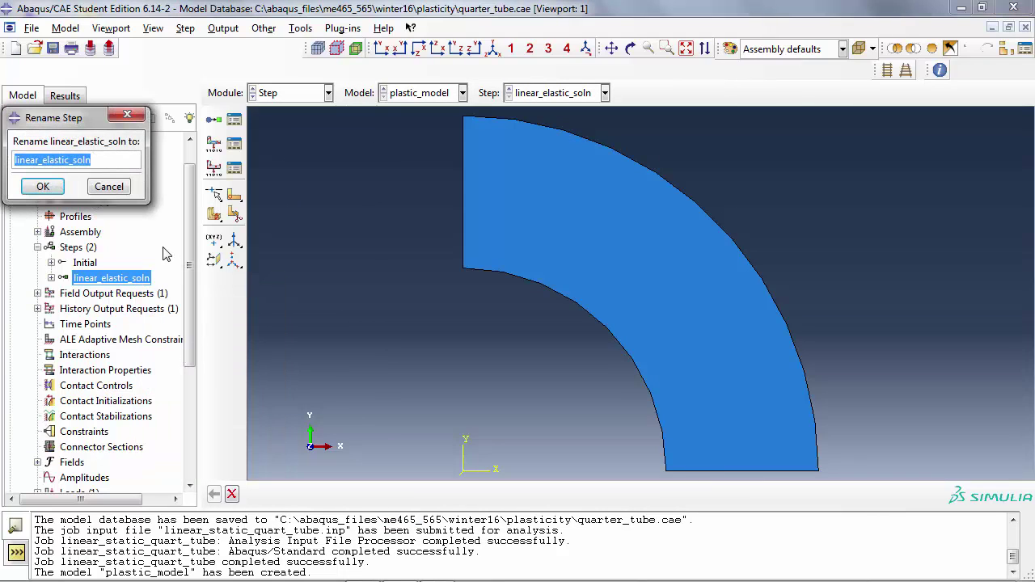
type("plastic_soln")
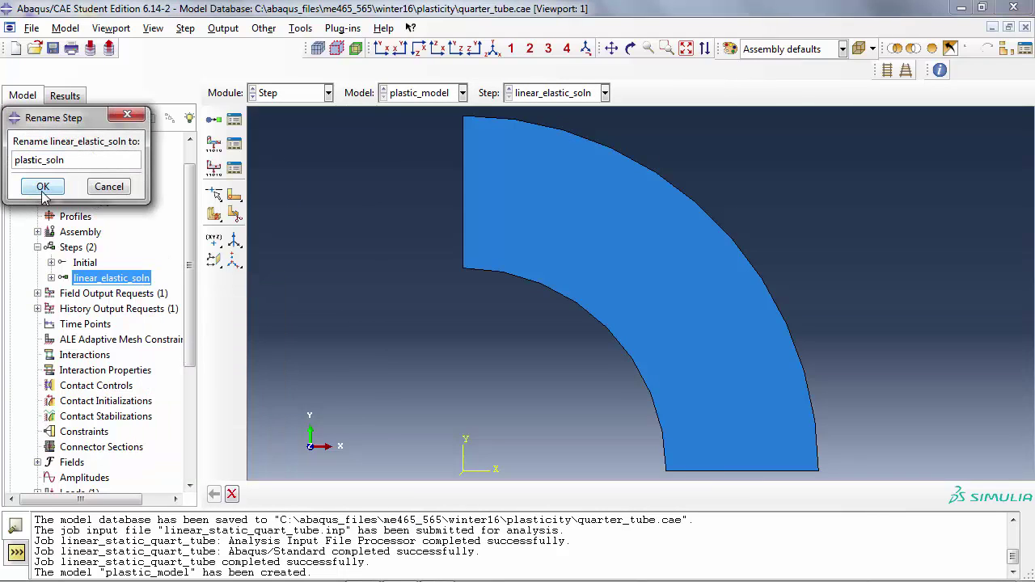
left_click(43, 193)
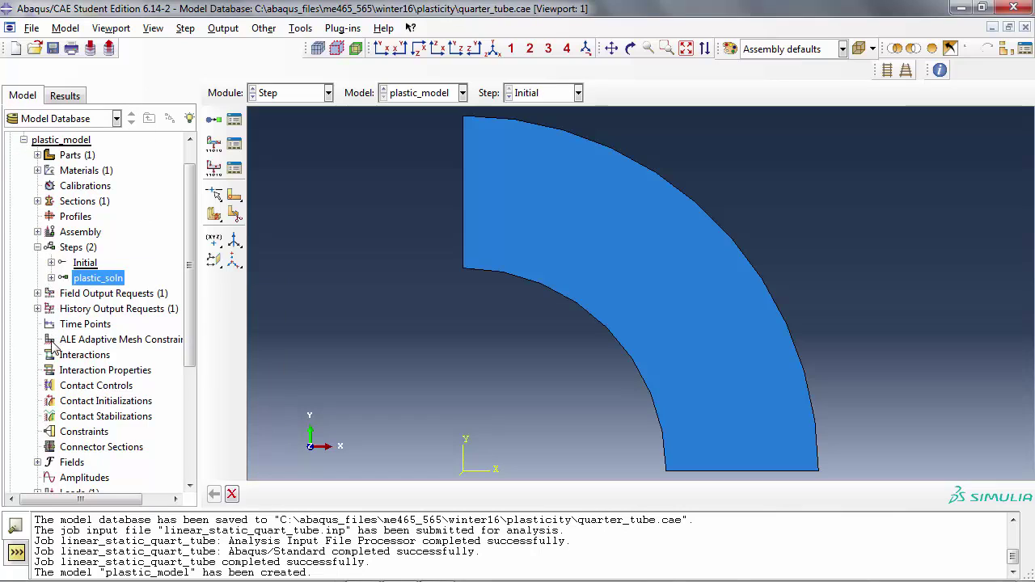
- Set the field output request F-Output-1 to write results every 0.1 units of time
left_click(38, 293)
double_click(80, 310)
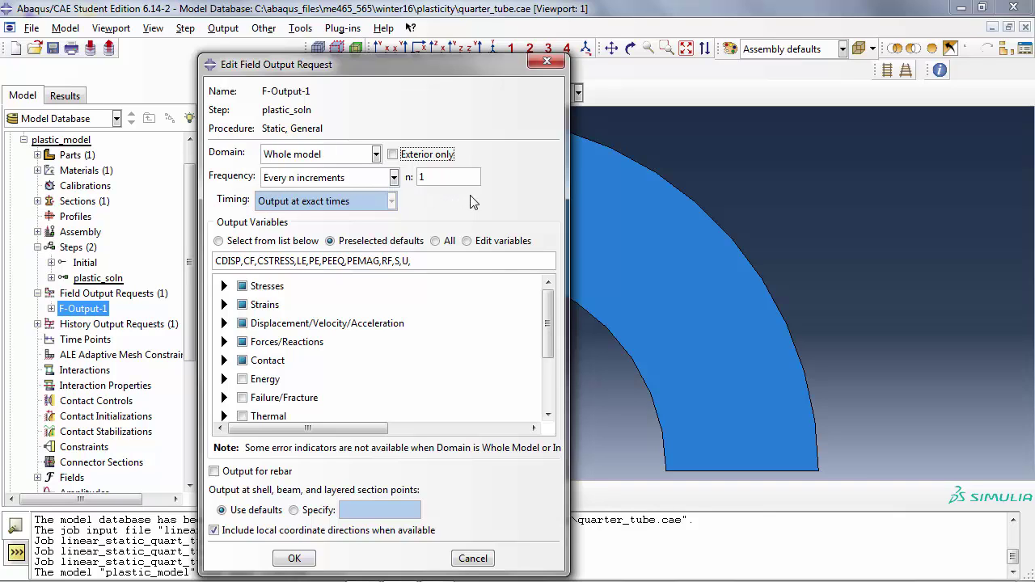
left_click(394, 177)
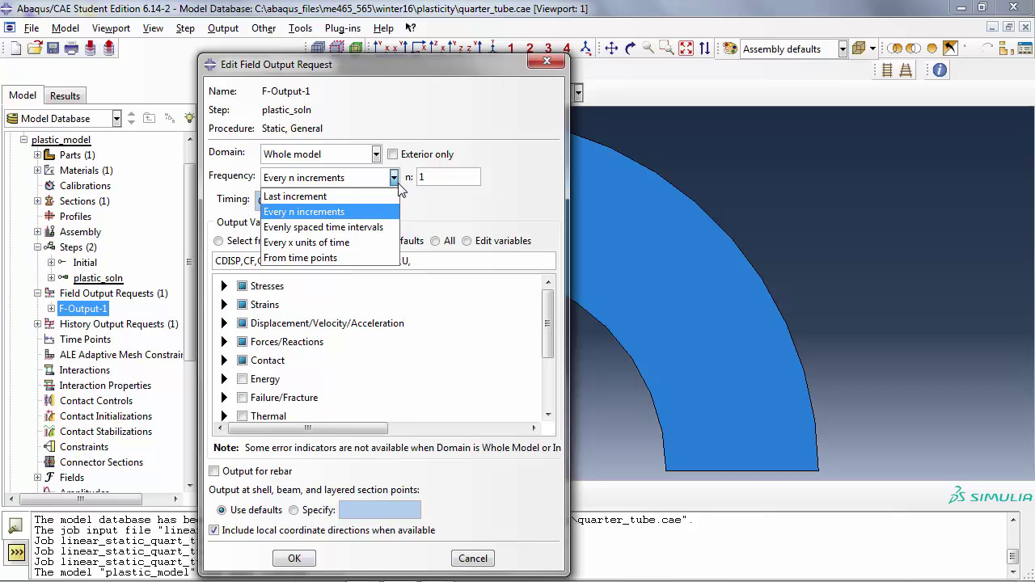
left_click(346, 242)
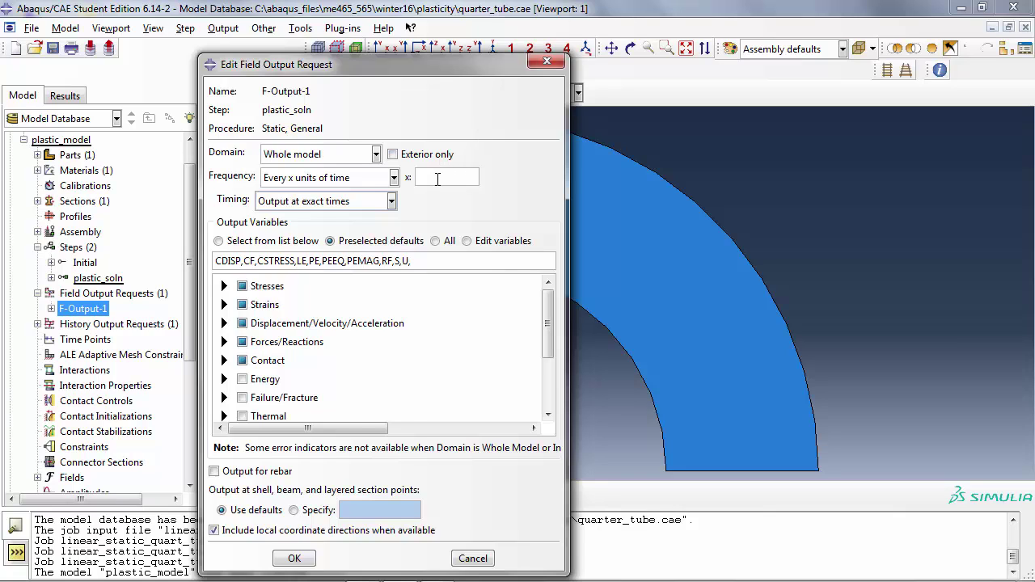
type("0.1")
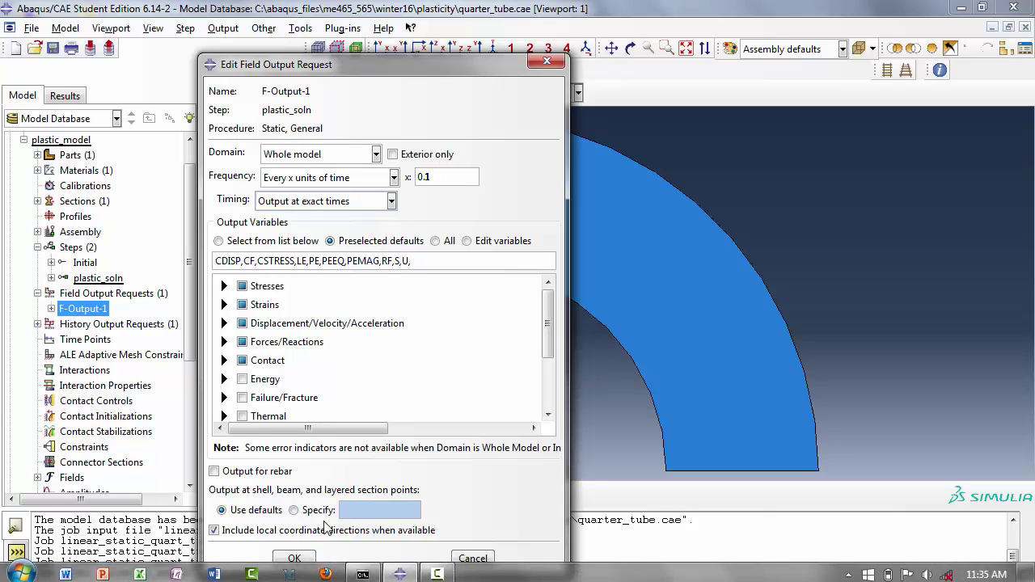
left_click(294, 558)
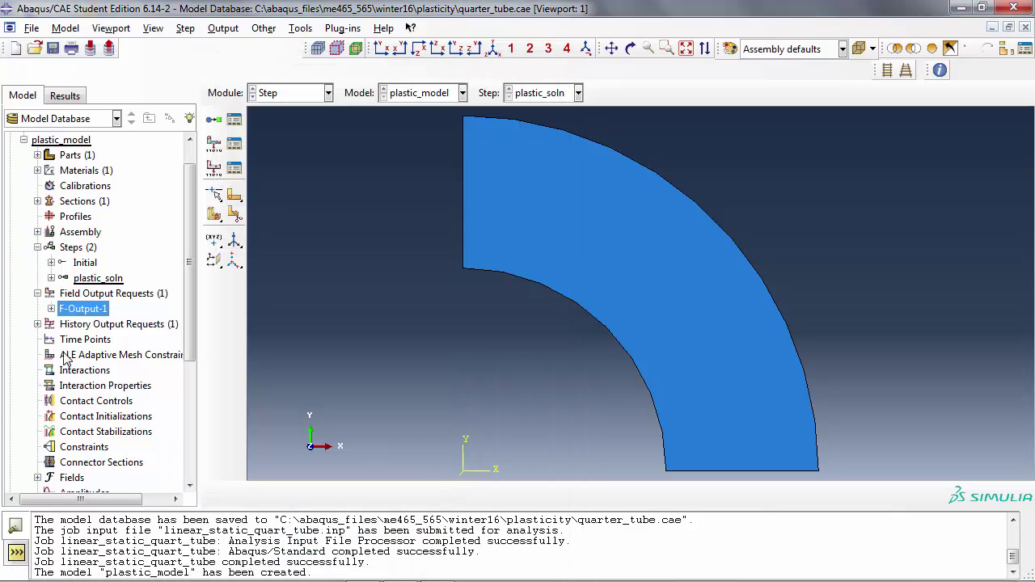
left_click(37, 324)
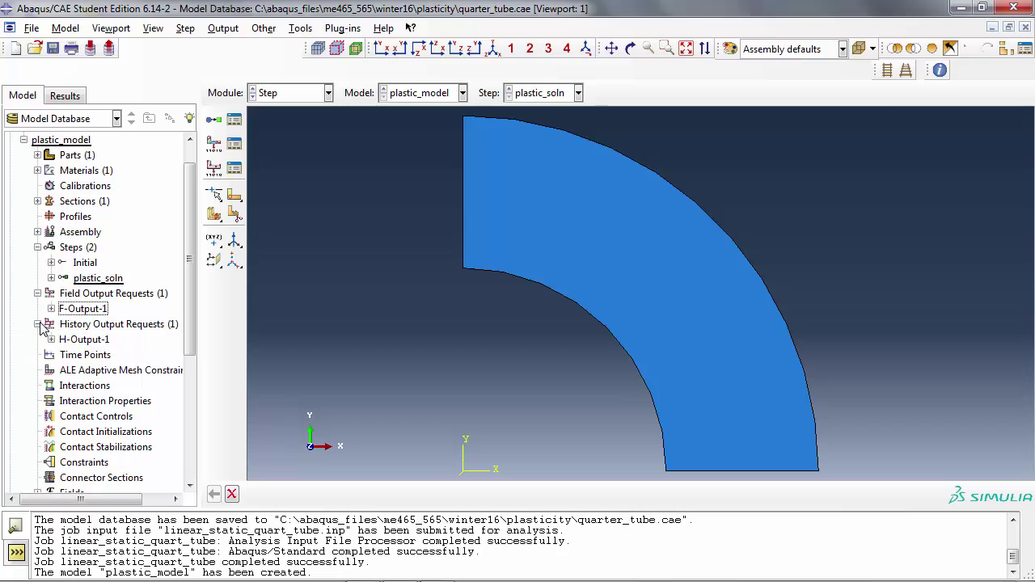
left_click(37, 324)
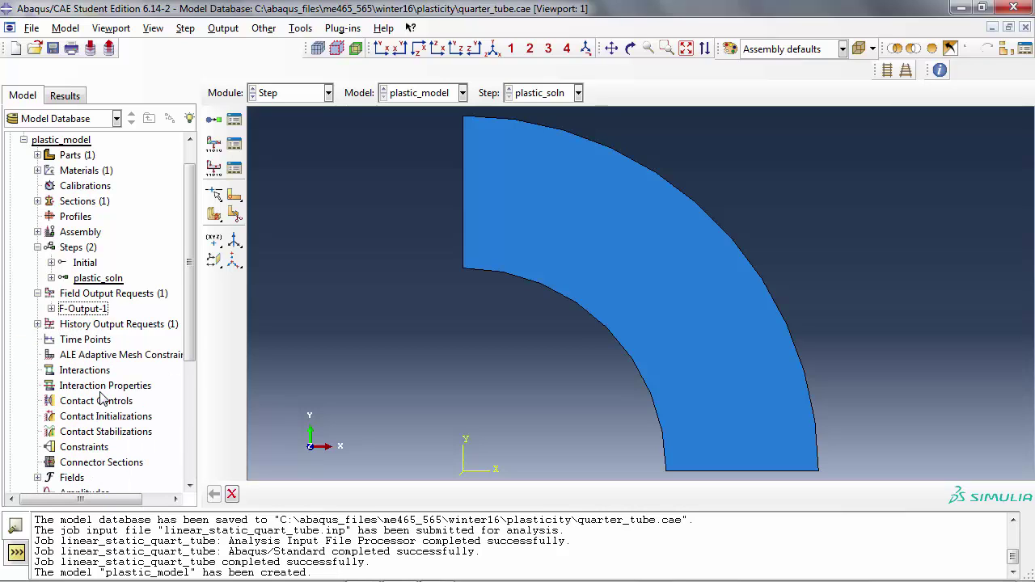
- Create a tabular amplitude named load_unload in plastic_model
scroll(106, 400, "down", 2)
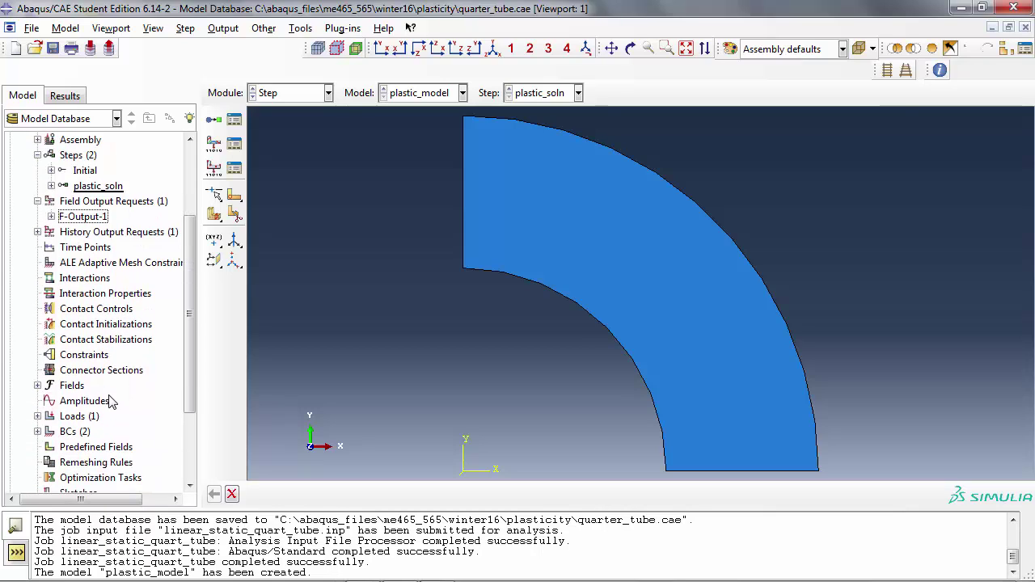
scroll(114, 401, "down", 1)
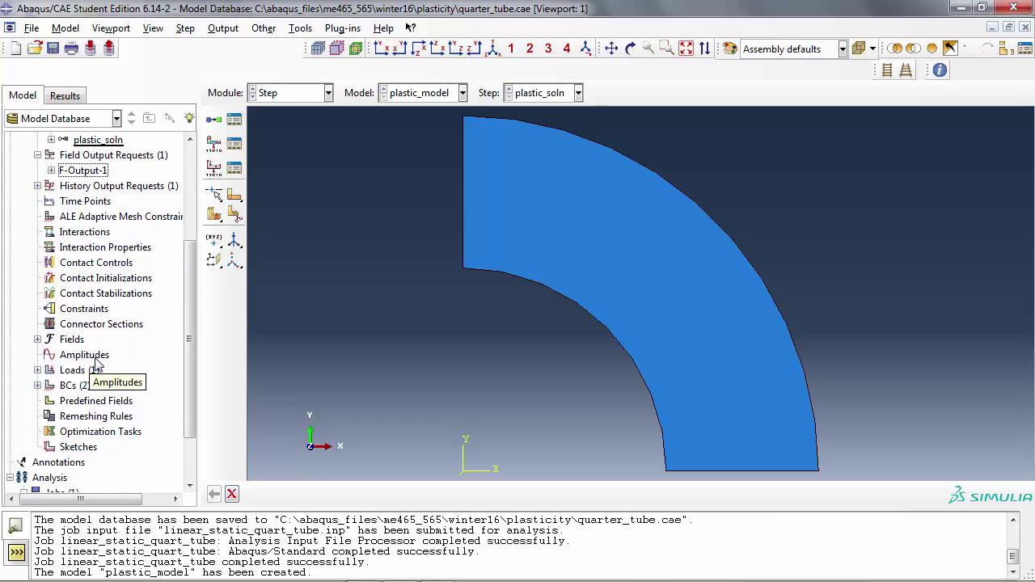
double_click(85, 355)
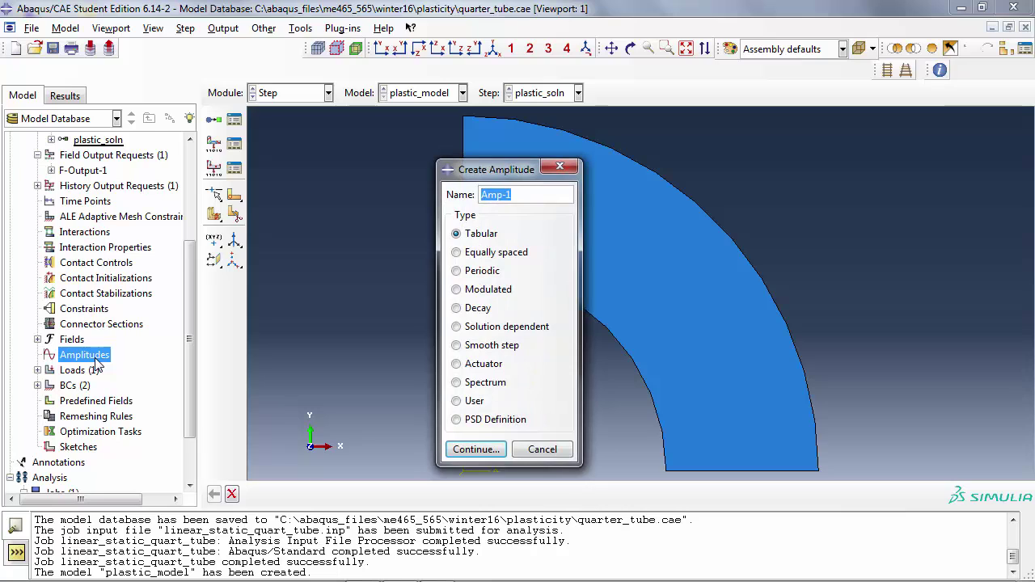
type("load_unload")
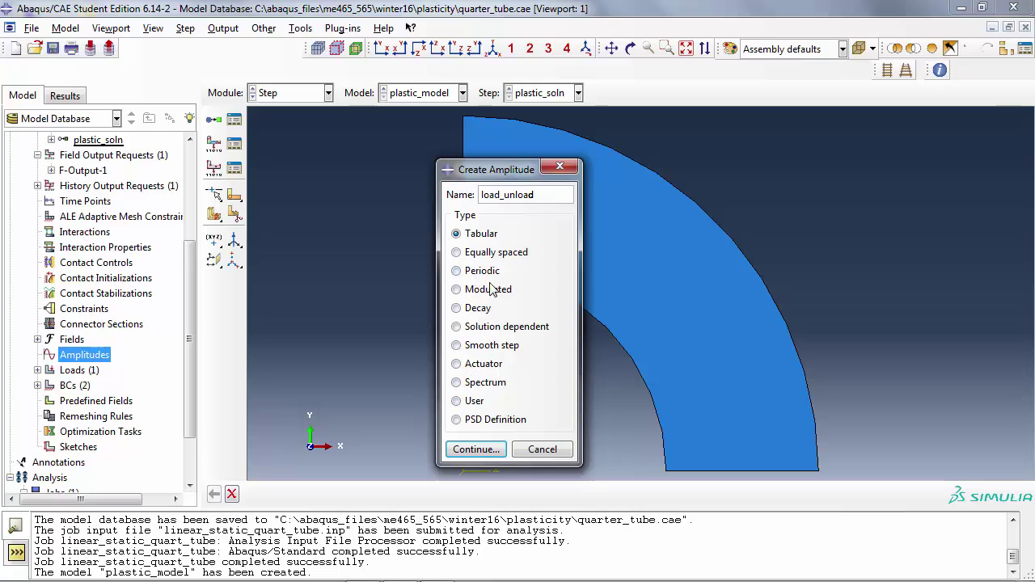
left_click(479, 449)
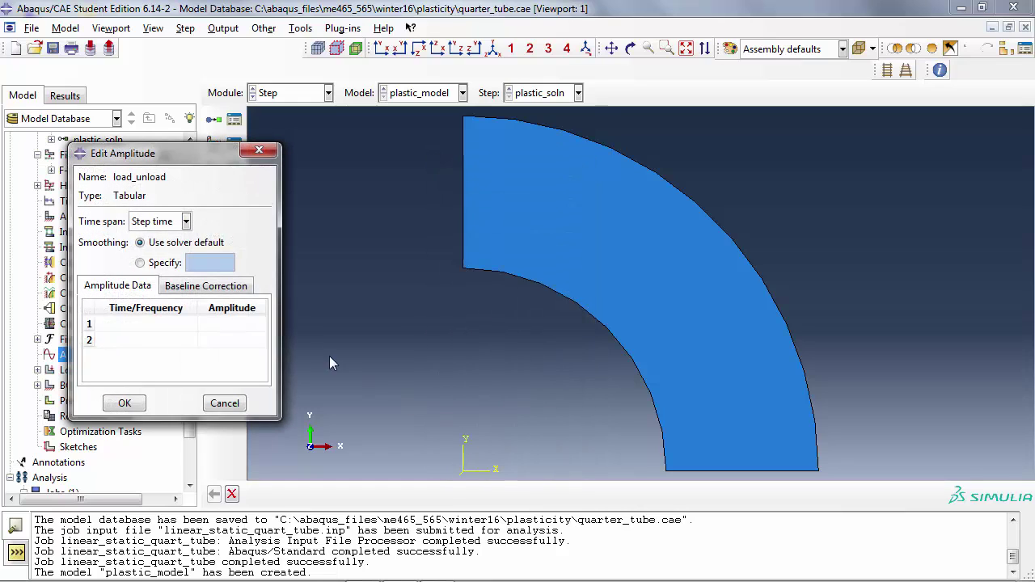
- Fill the load_unload amplitude with time/amplitude pairs 0.0/0.0, 1.0/1.0 and 2.0/0.0, keeping the step time span, and accept it
left_click(184, 325)
type("0.0")
key("Tab")
type("0.0")
key("Tab")
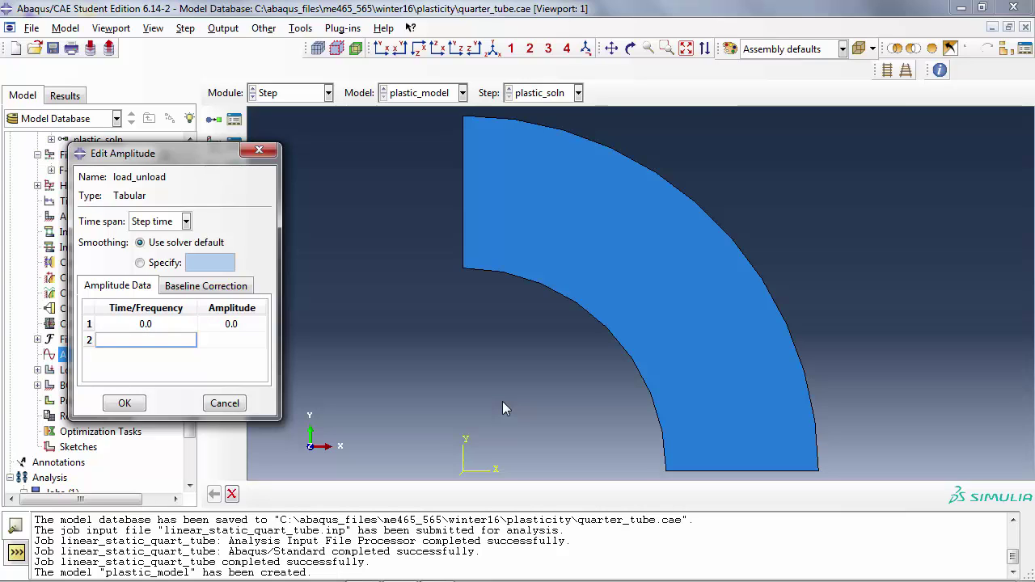
type("1.0")
key("Tab")
type("1.0")
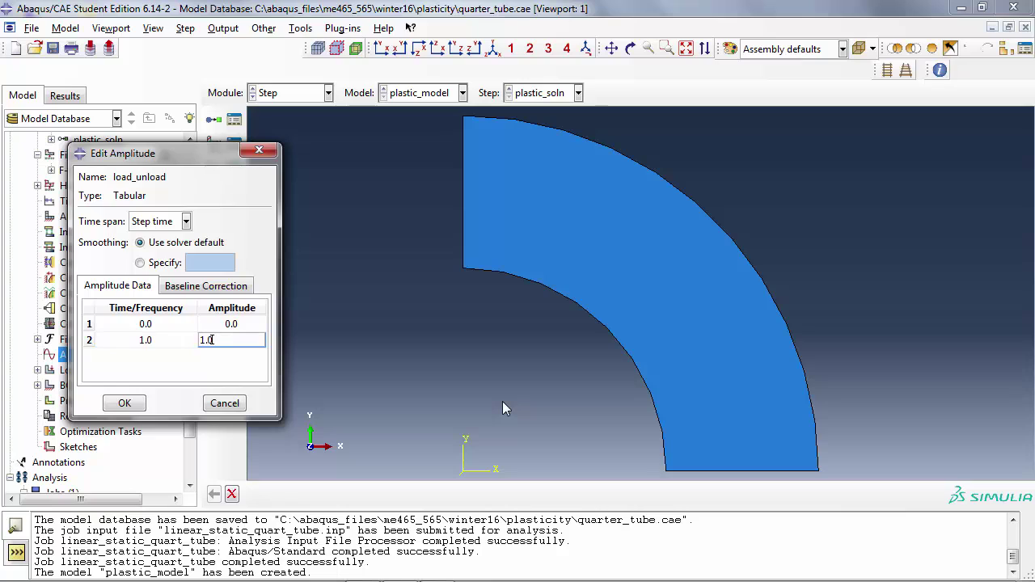
key("Tab")
type("2")
key("Tab")
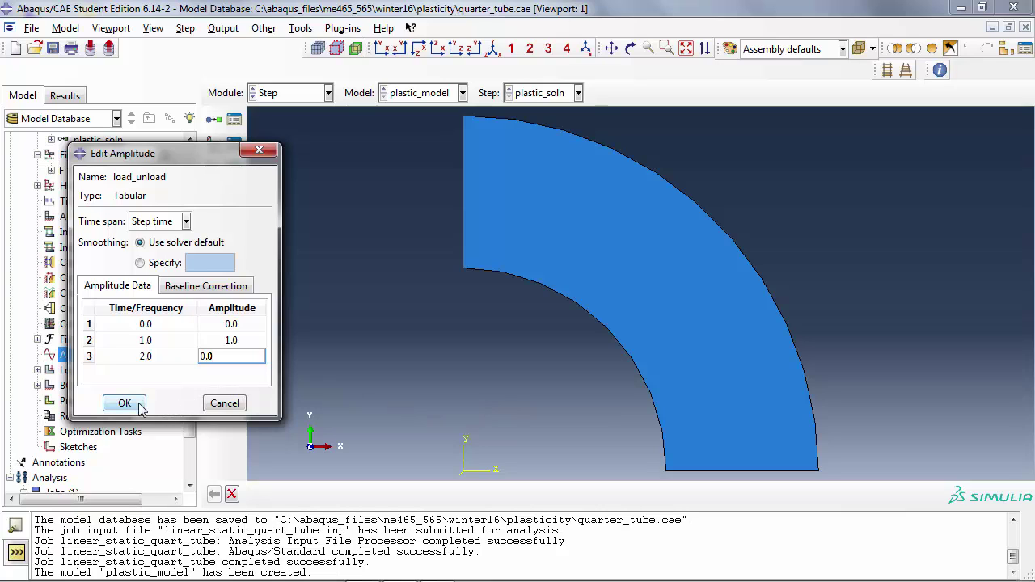
left_click(186, 222)
left_click(186, 223)
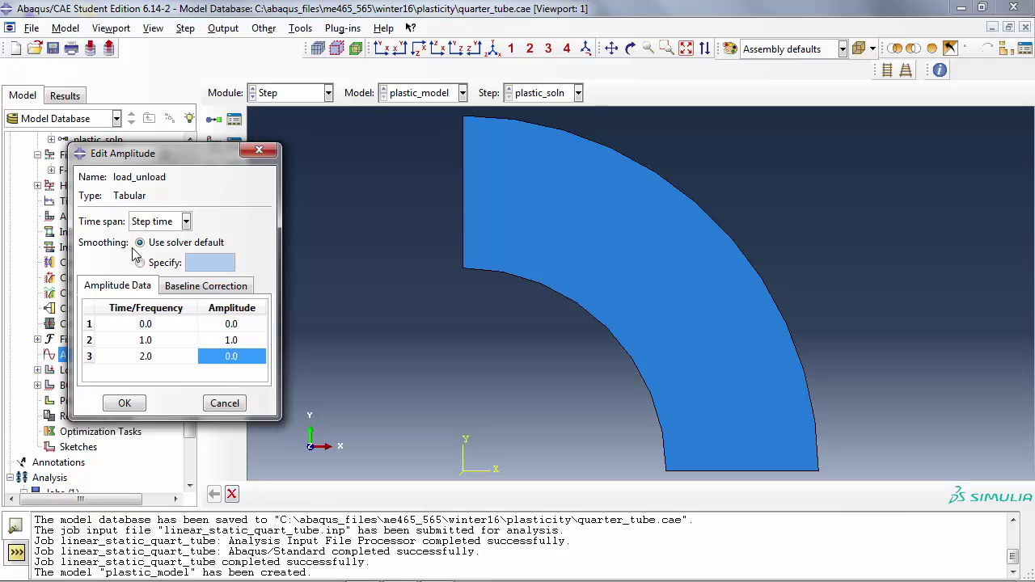
left_click(129, 403)
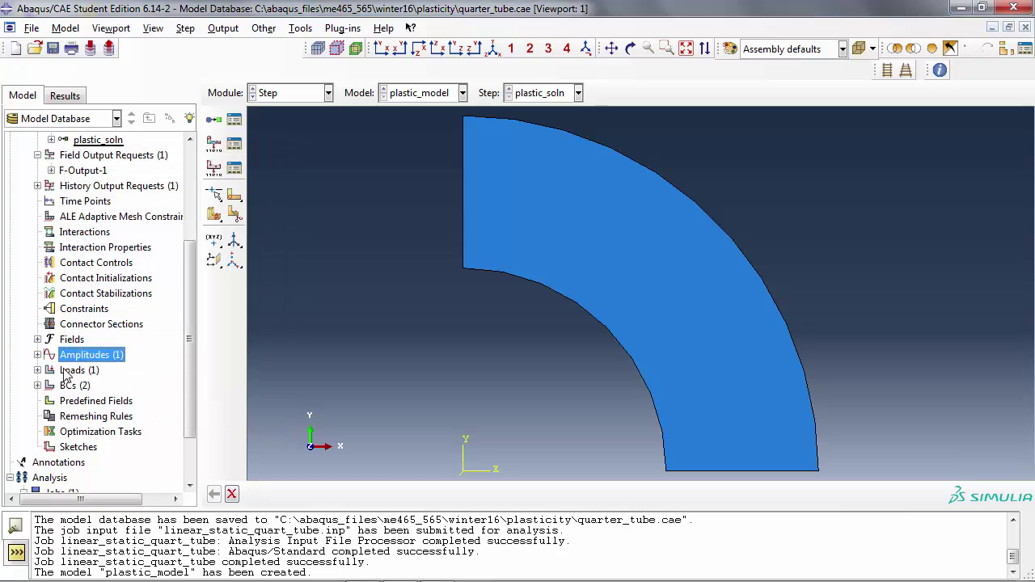
- Assign the load_unload amplitude to the pres_30000 pressure load of plastic_model, keeping the uniform magnitude of 30000
left_click(37, 370)
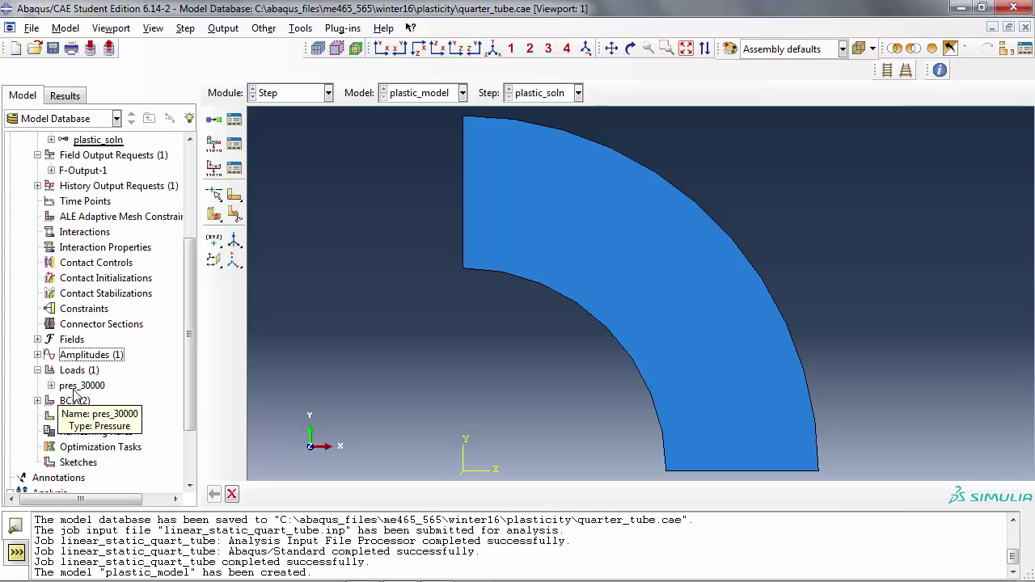
double_click(78, 387)
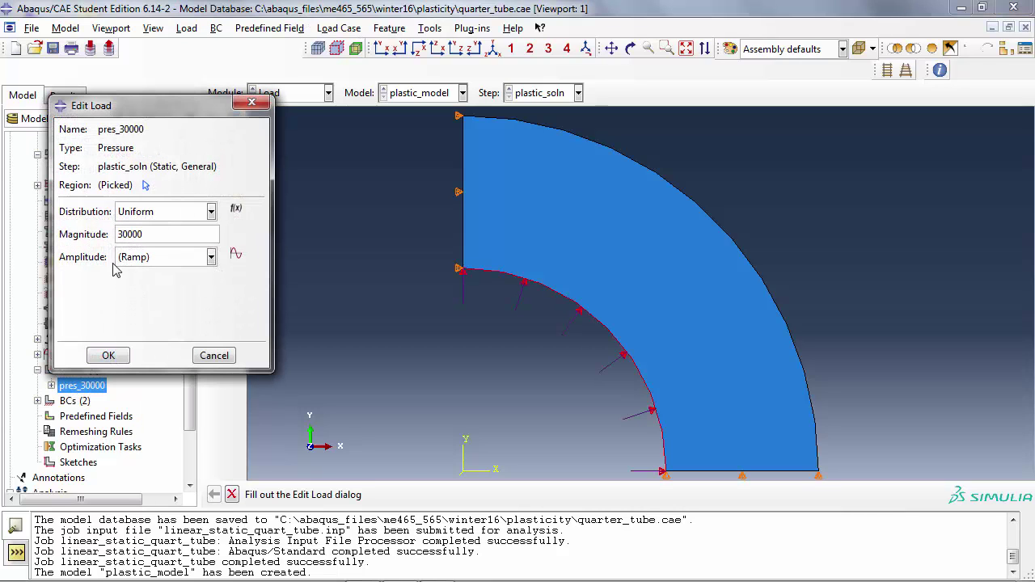
left_click(209, 260)
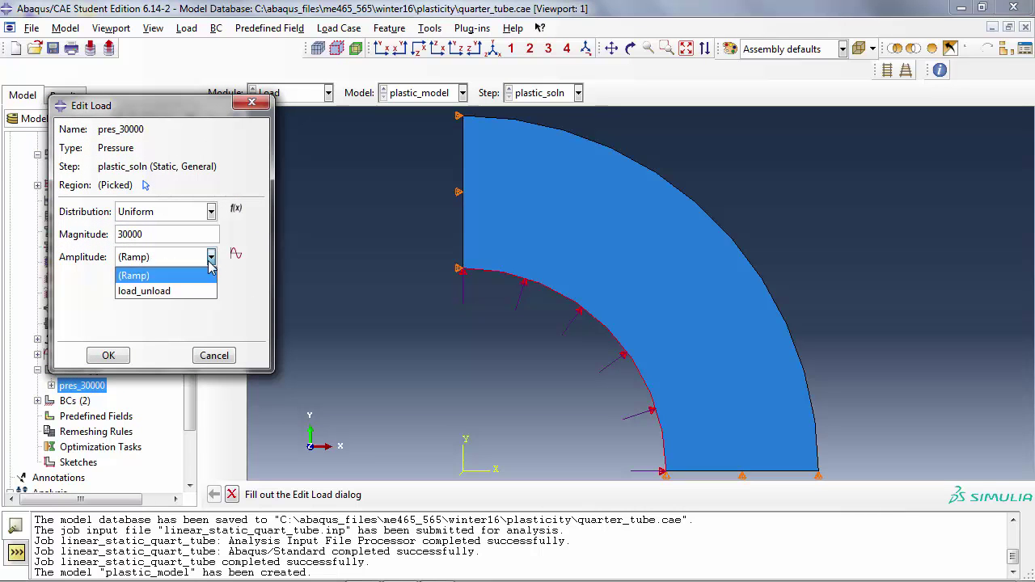
left_click(184, 293)
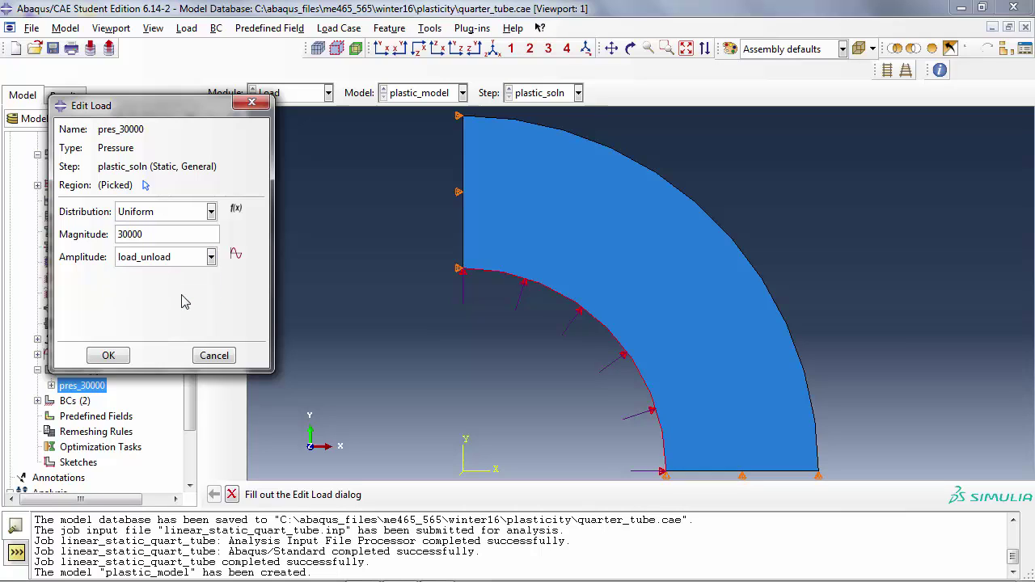
left_click(108, 355)
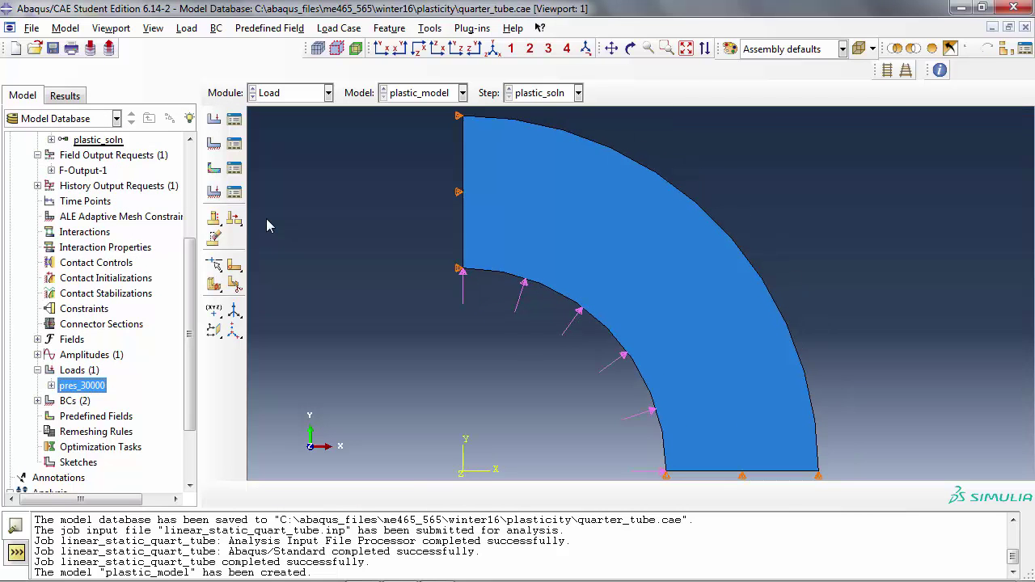
- Accept standard linear plane strain quad elements without reduced integration (CPE4) as the element type for the mesh of Part-1 in plastic_model
scroll(101, 363, "up", 1)
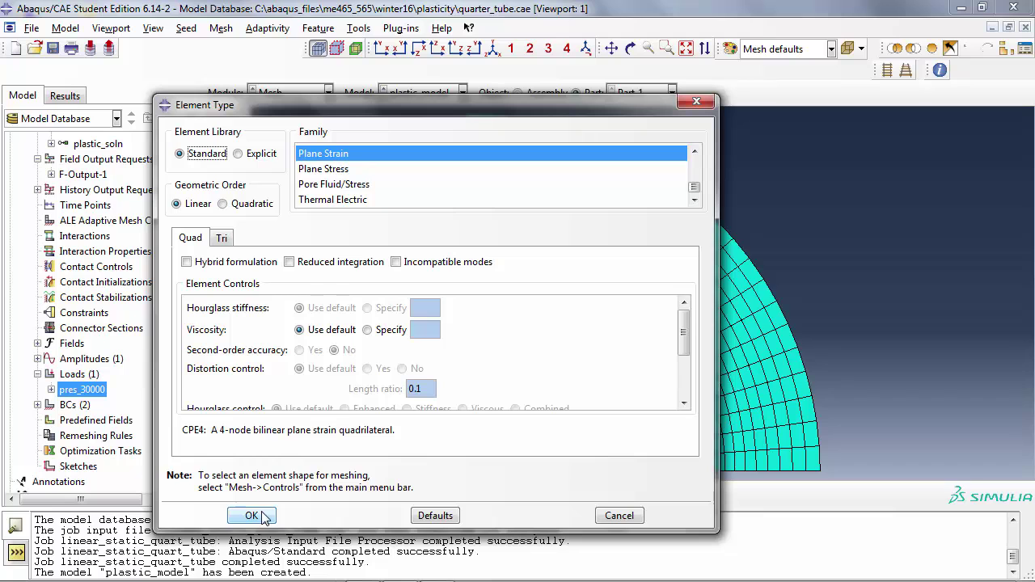
left_click(252, 516)
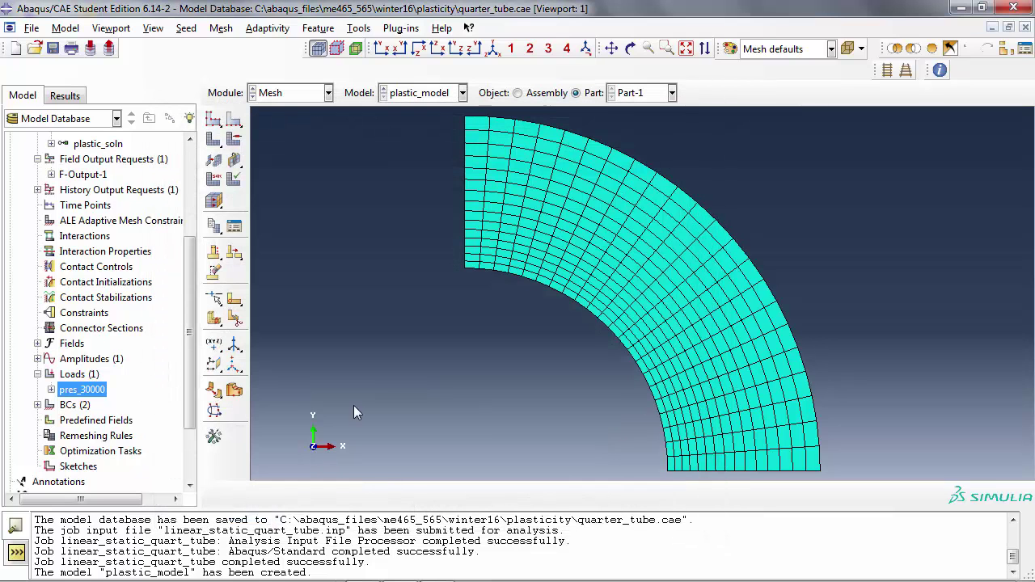
scroll(261, 346, "up", 2)
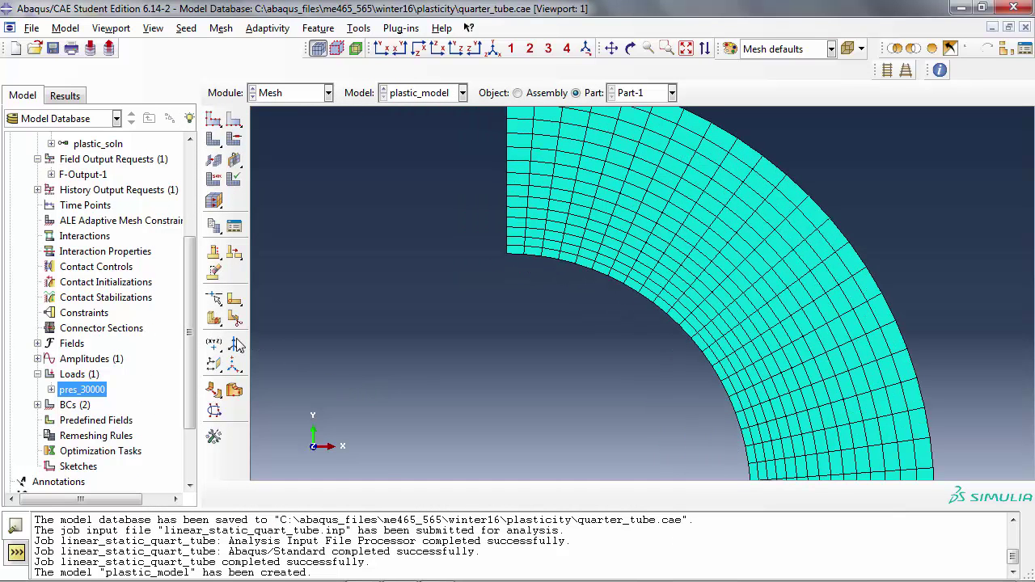
- Create an analysis job named soln_plasticity_quarter_tube for plastic_model and submit it
scroll(192, 352, "down", 2)
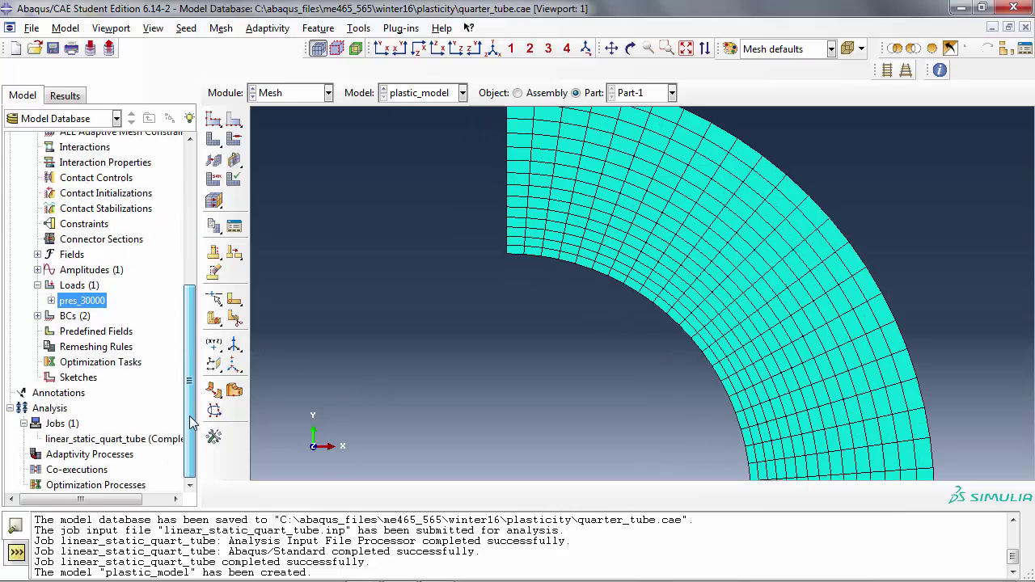
left_click(60, 423)
double_click(60, 424)
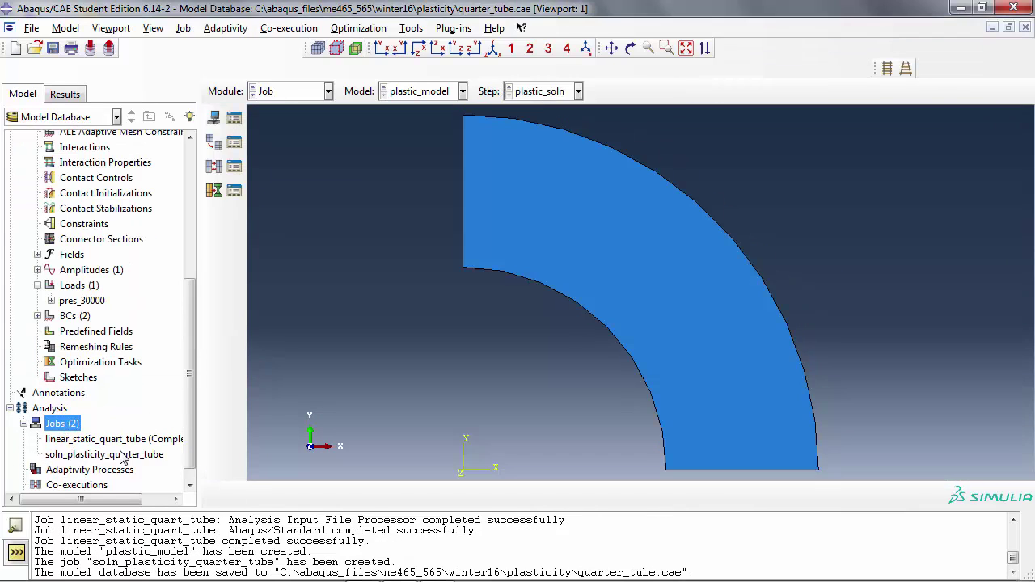
right_click(121, 457)
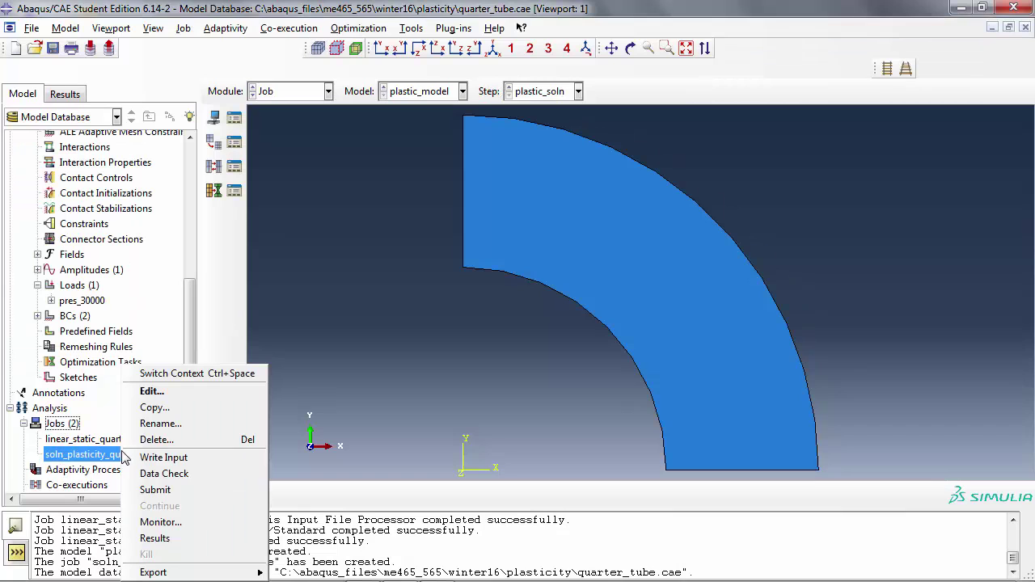
left_click(158, 489)
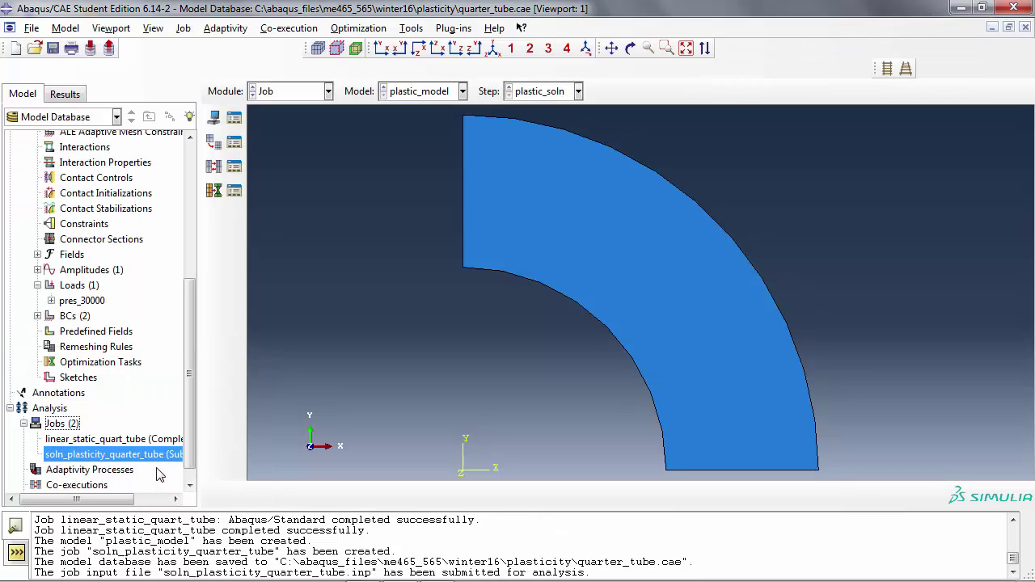
- Monitor the soln_plasticity_quarter_tube job, examine its warnings and full list of increments, and close the monitor
right_click(160, 457)
left_click(198, 523)
left_click_drag(424, 109, 595, 65)
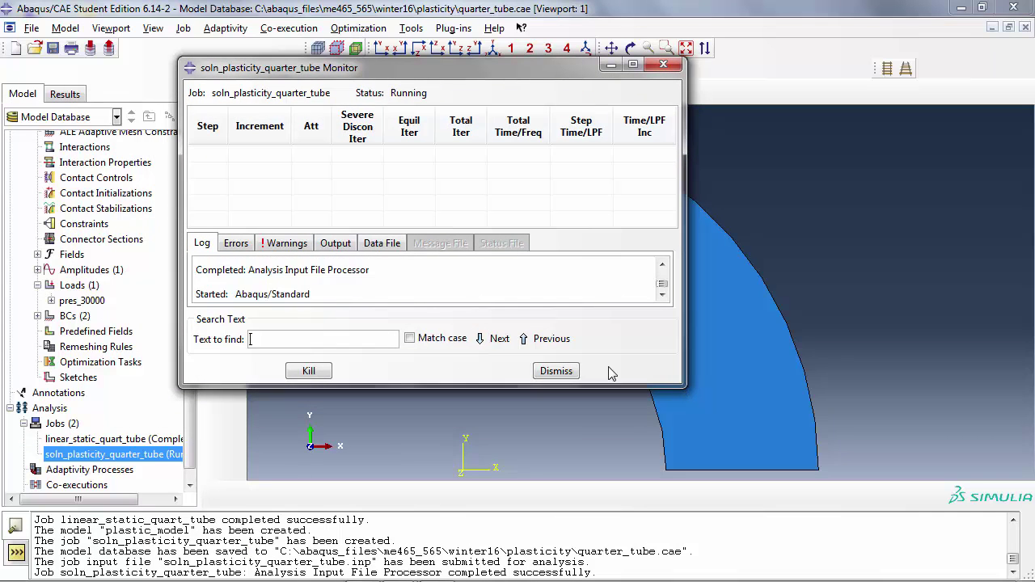
left_click(296, 243)
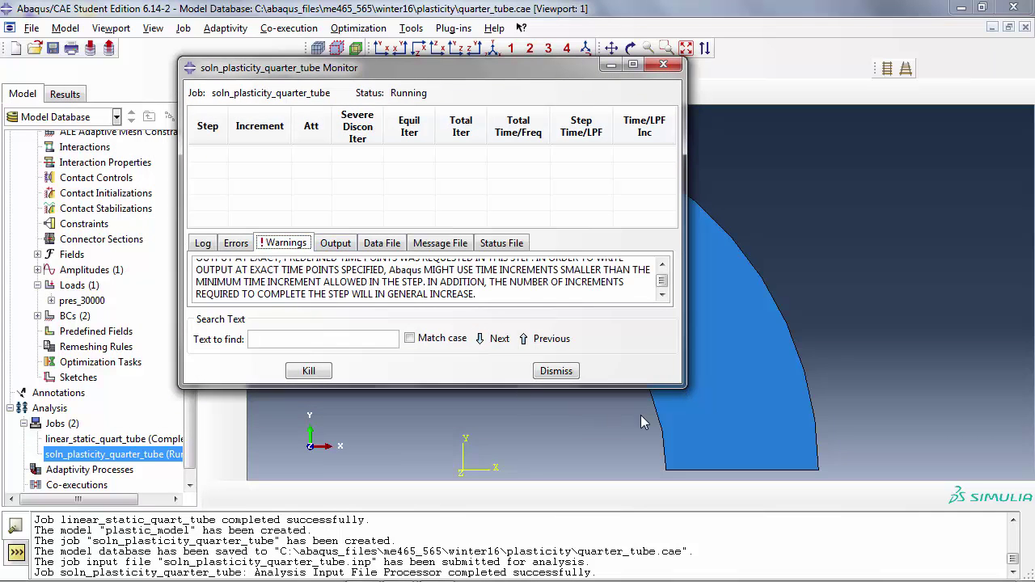
left_click_drag(682, 388, 772, 496)
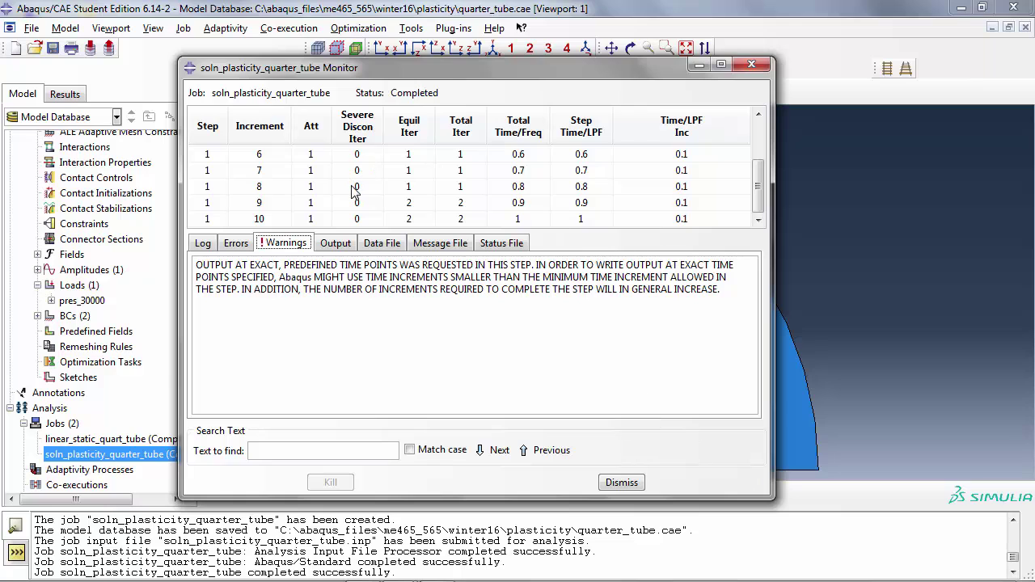
left_click_drag(370, 232, 370, 343)
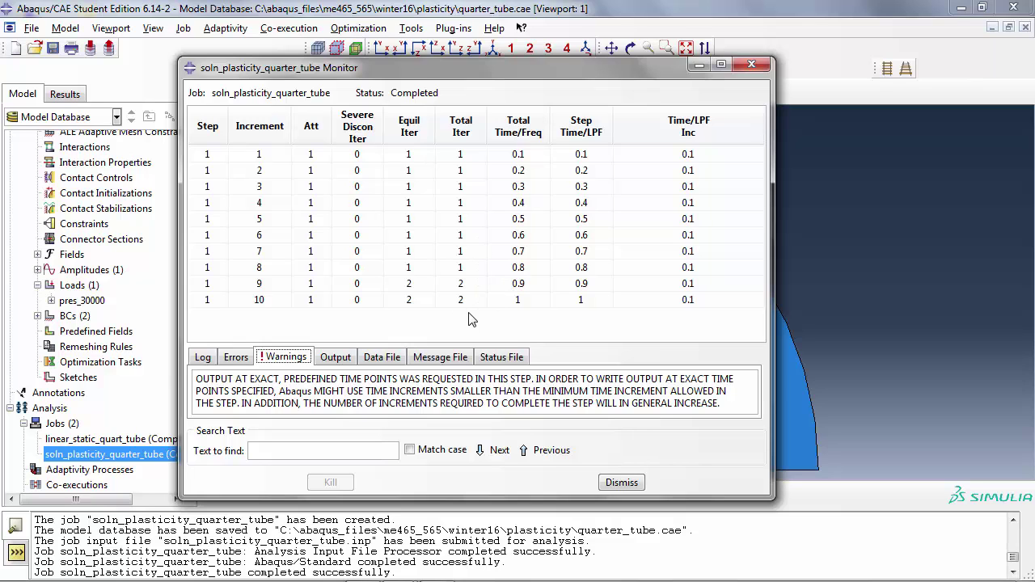
left_click(622, 483)
- Open the results of soln_plasticity_quarter_tube, go to the first frame, and display PEEQ as the primary contour variable
right_click(161, 460)
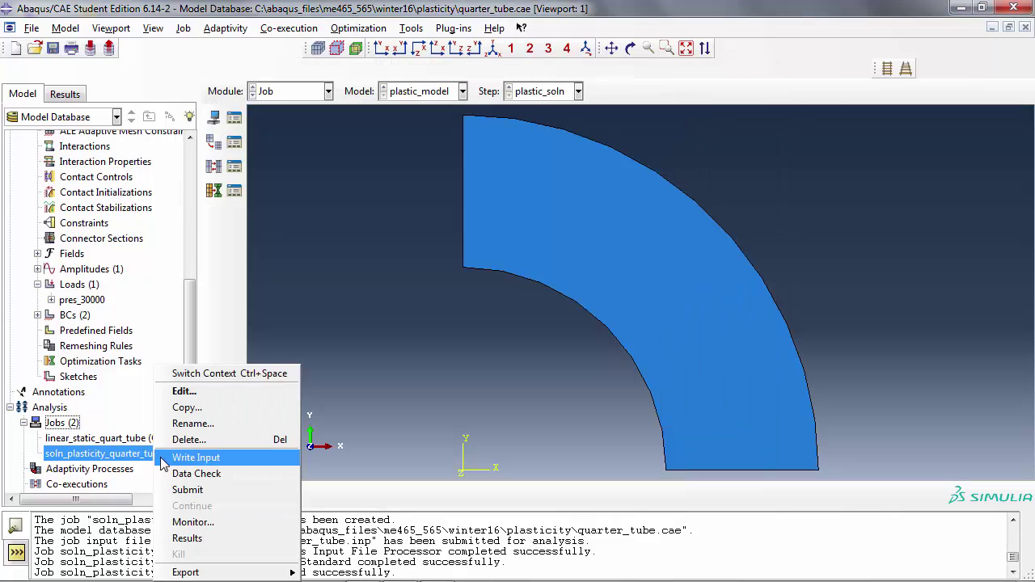
left_click(193, 539)
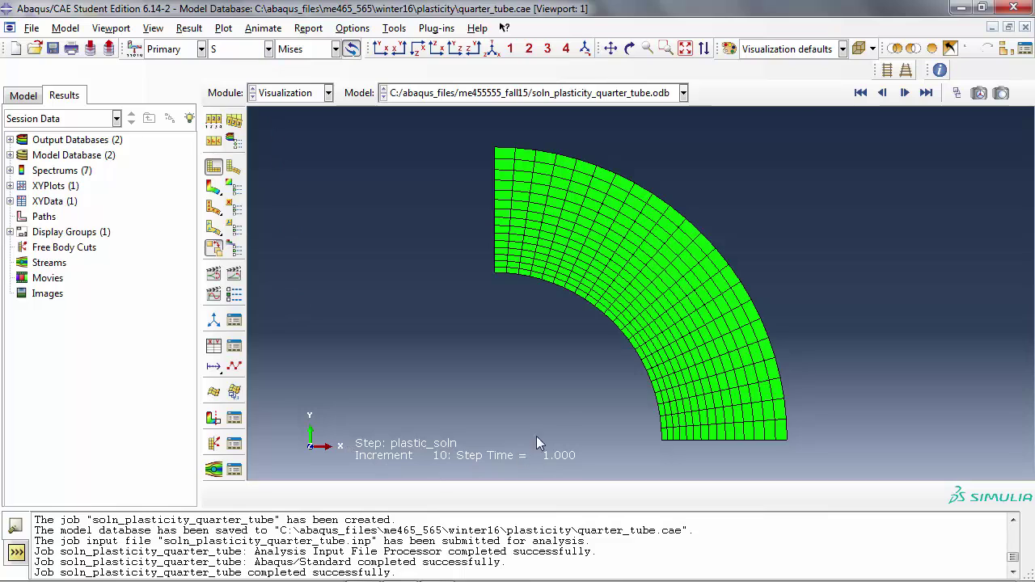
left_click(861, 94)
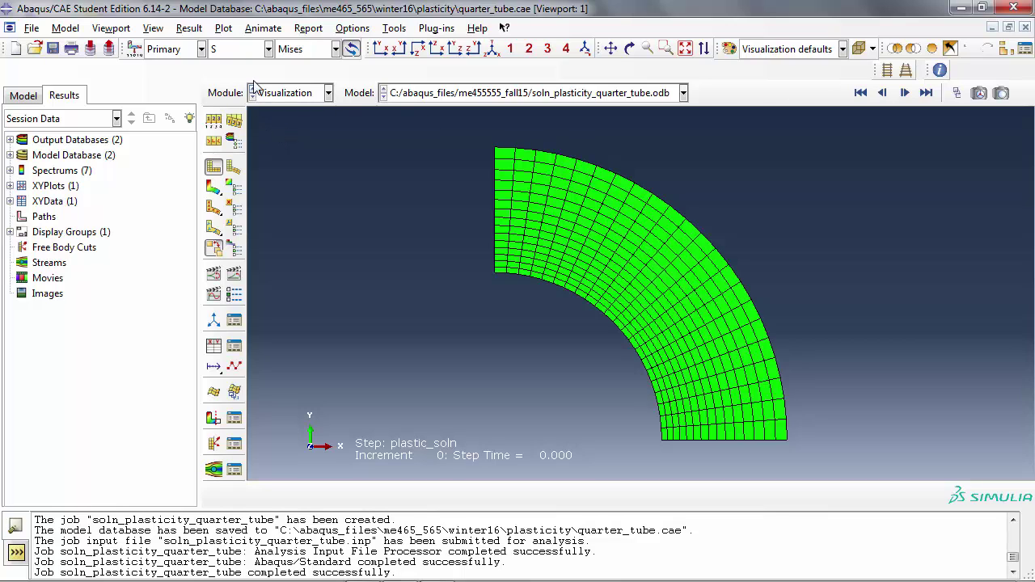
left_click(268, 49)
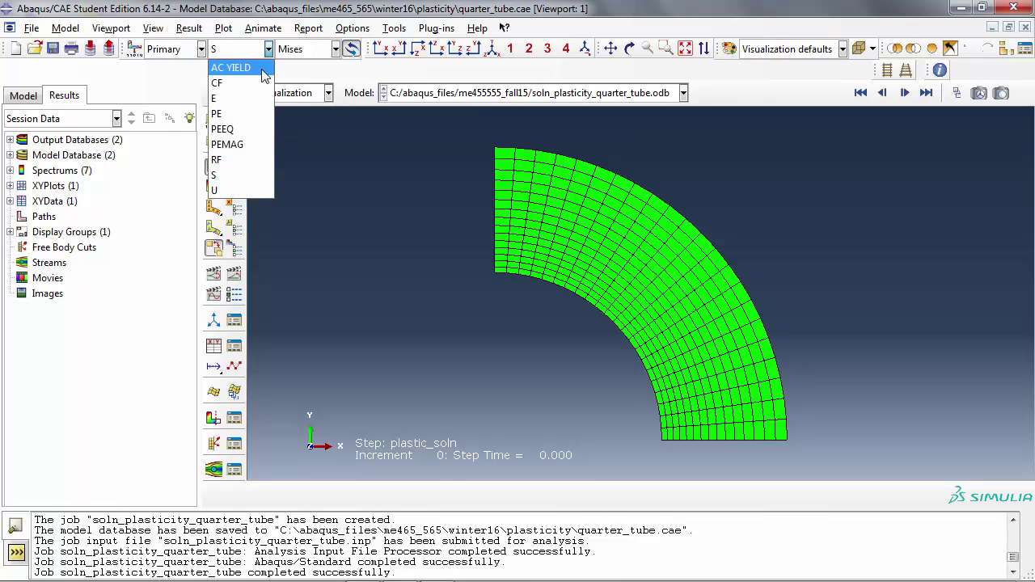
left_click(242, 132)
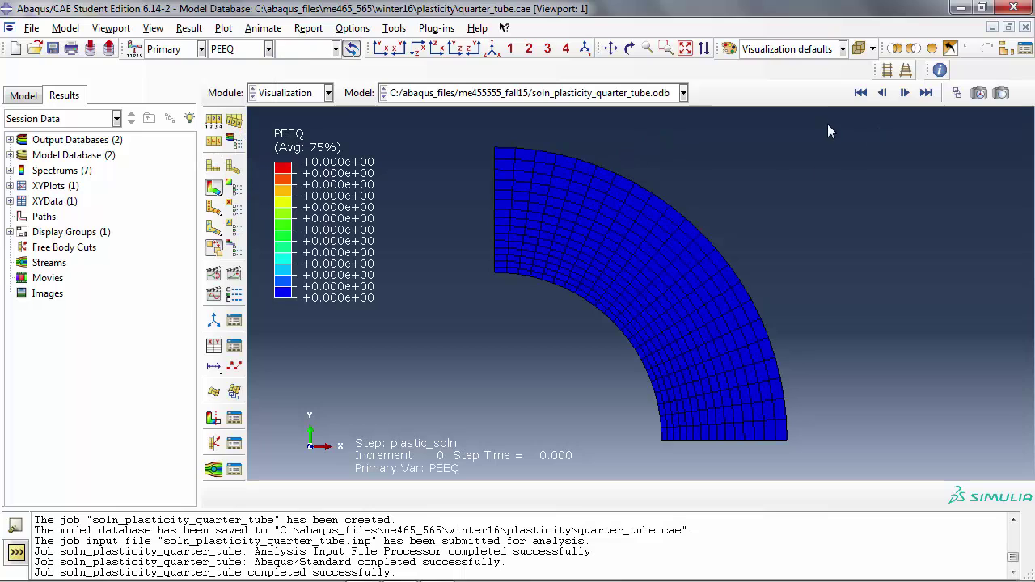
- Advance the PEEQ contour plot frame by frame to increment 10 at step time 1.0, examining how the plastic zone develops
left_click(905, 93)
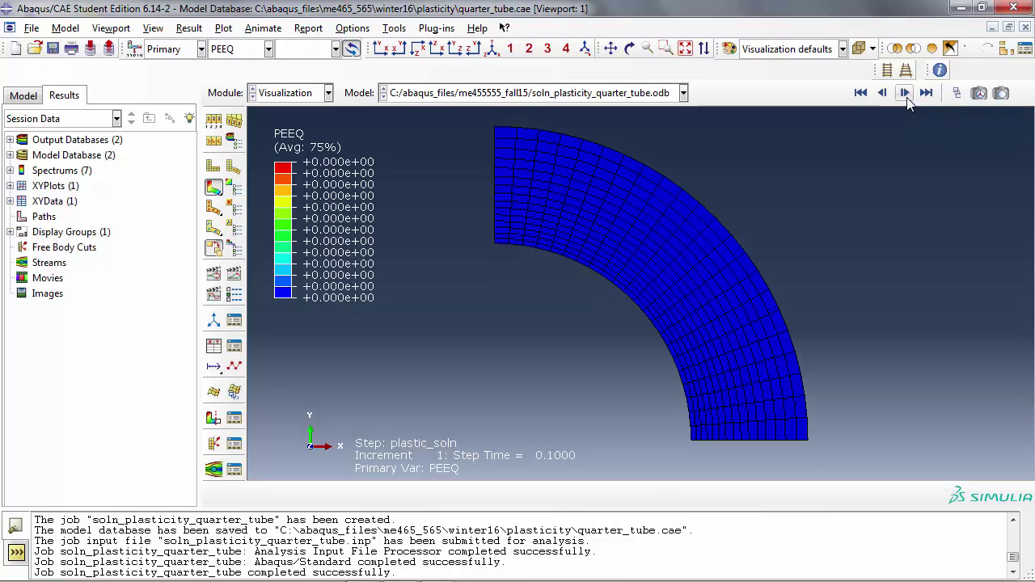
left_click(905, 93)
left_click(905, 93)
left_click(905, 93)
left_click(905, 93)
left_click(905, 93)
left_click(905, 93)
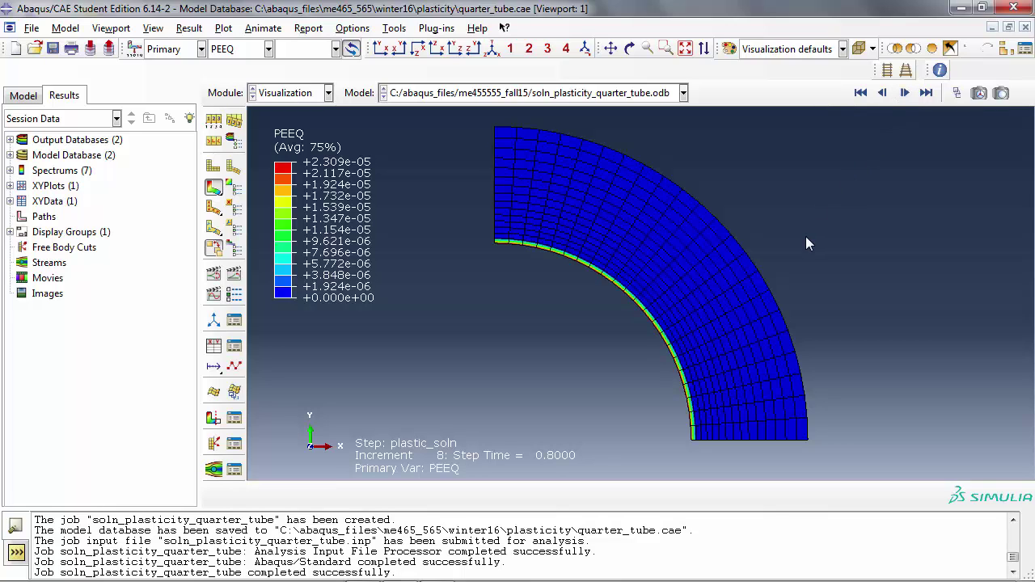
left_click(905, 93)
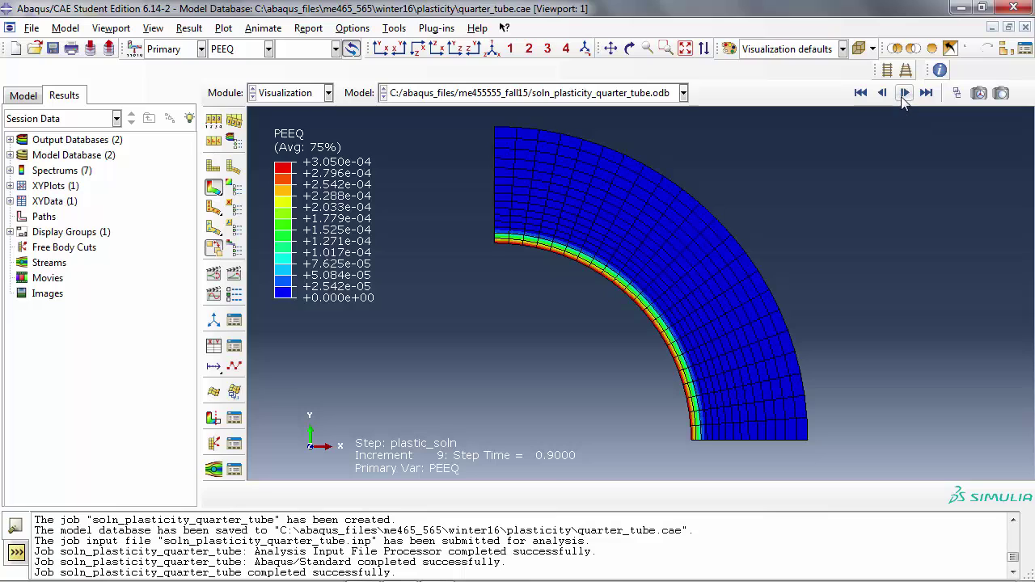
left_click(903, 93)
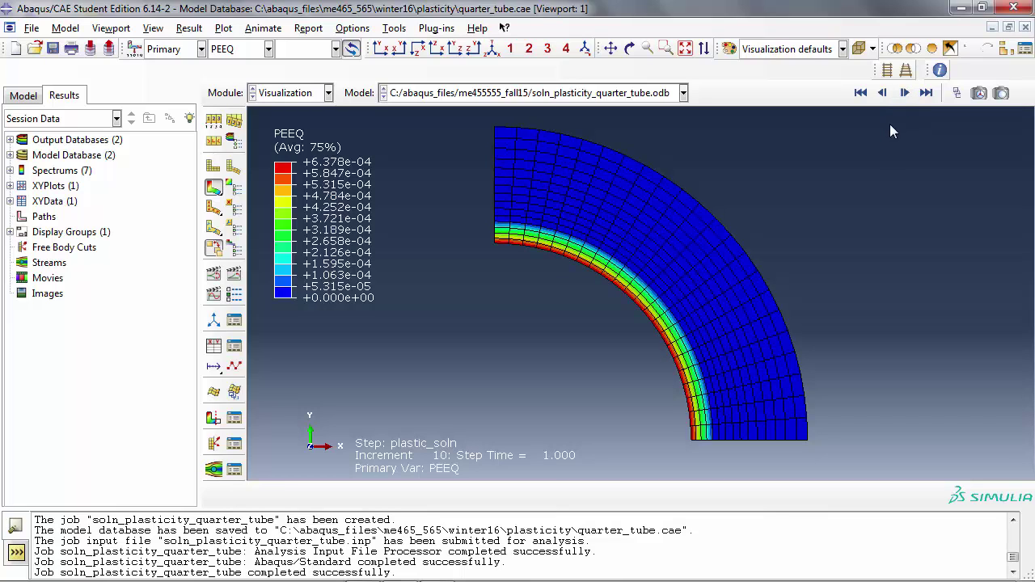